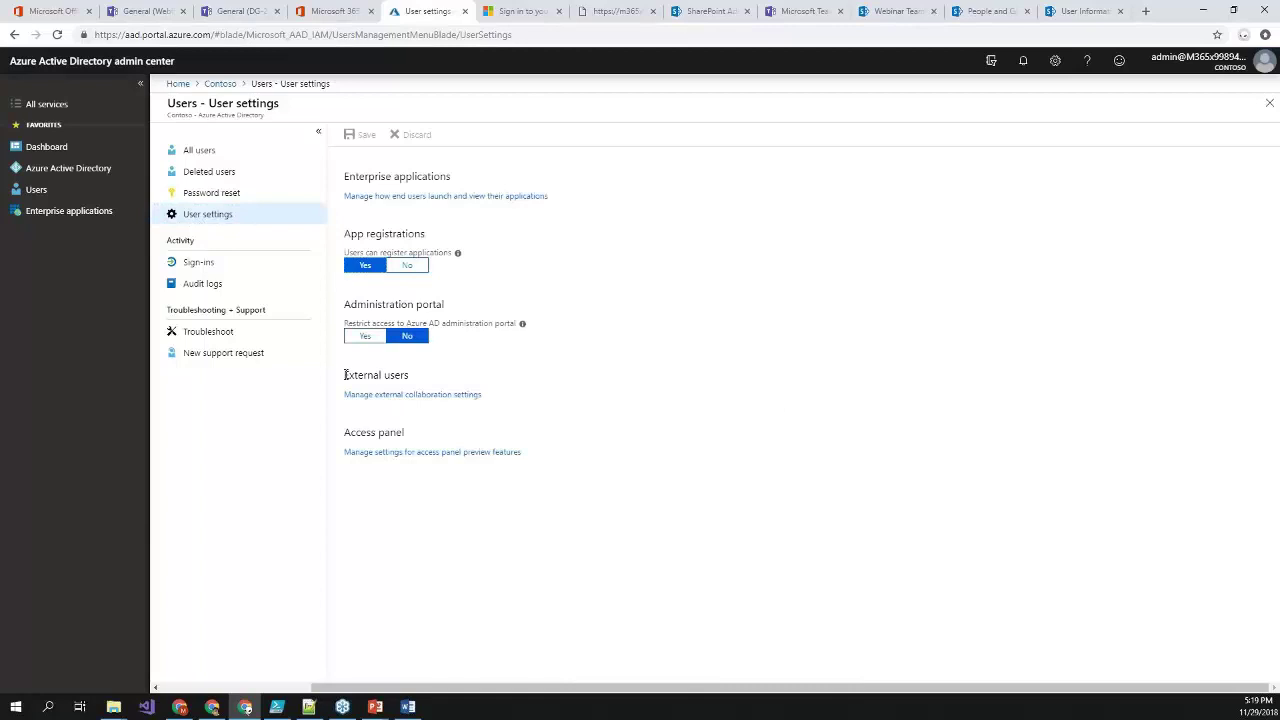
- Review Azure AD external collaboration settings, confirming every guest invite option is set to Yes
click(394, 396)
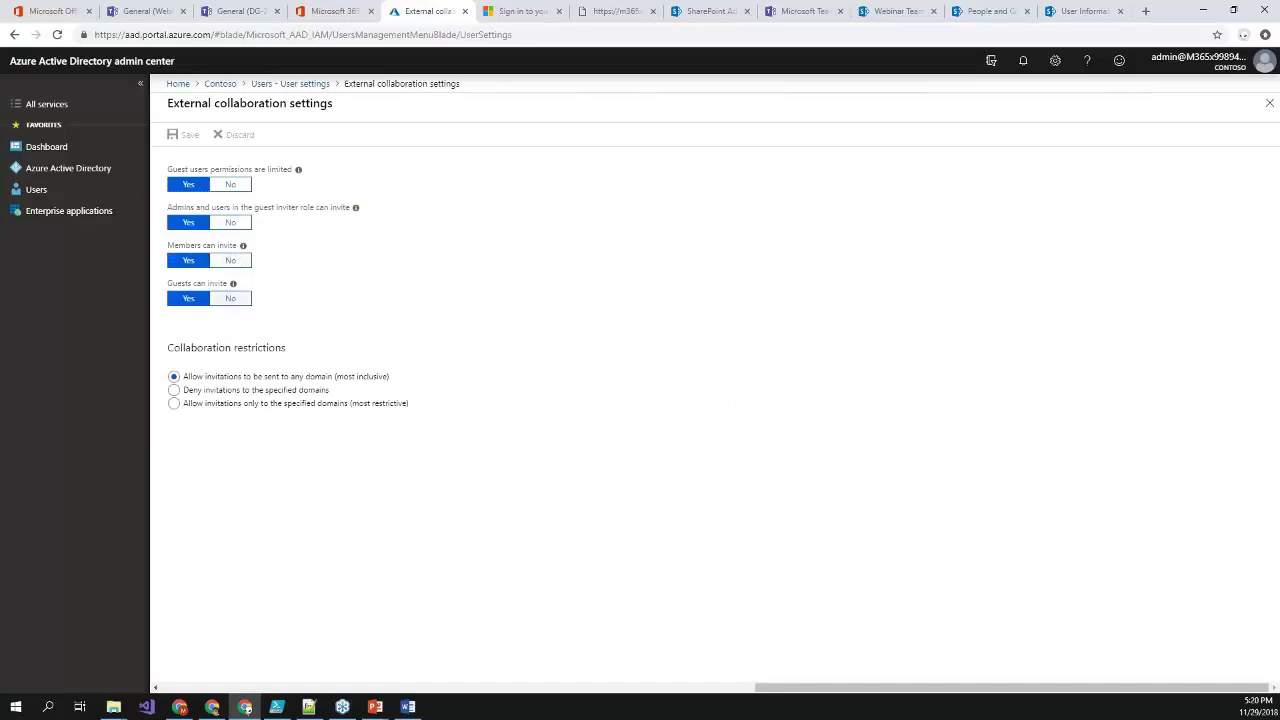
mouse_move(234, 285)
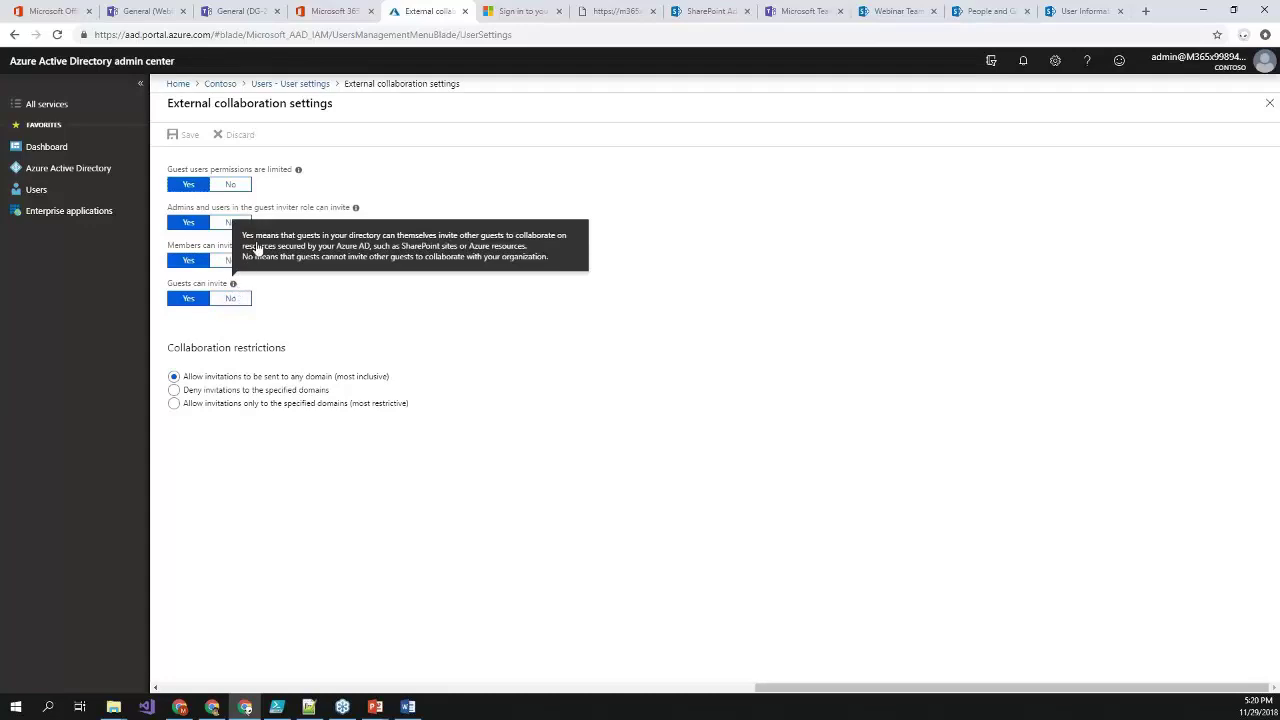
mouse_move(243, 249)
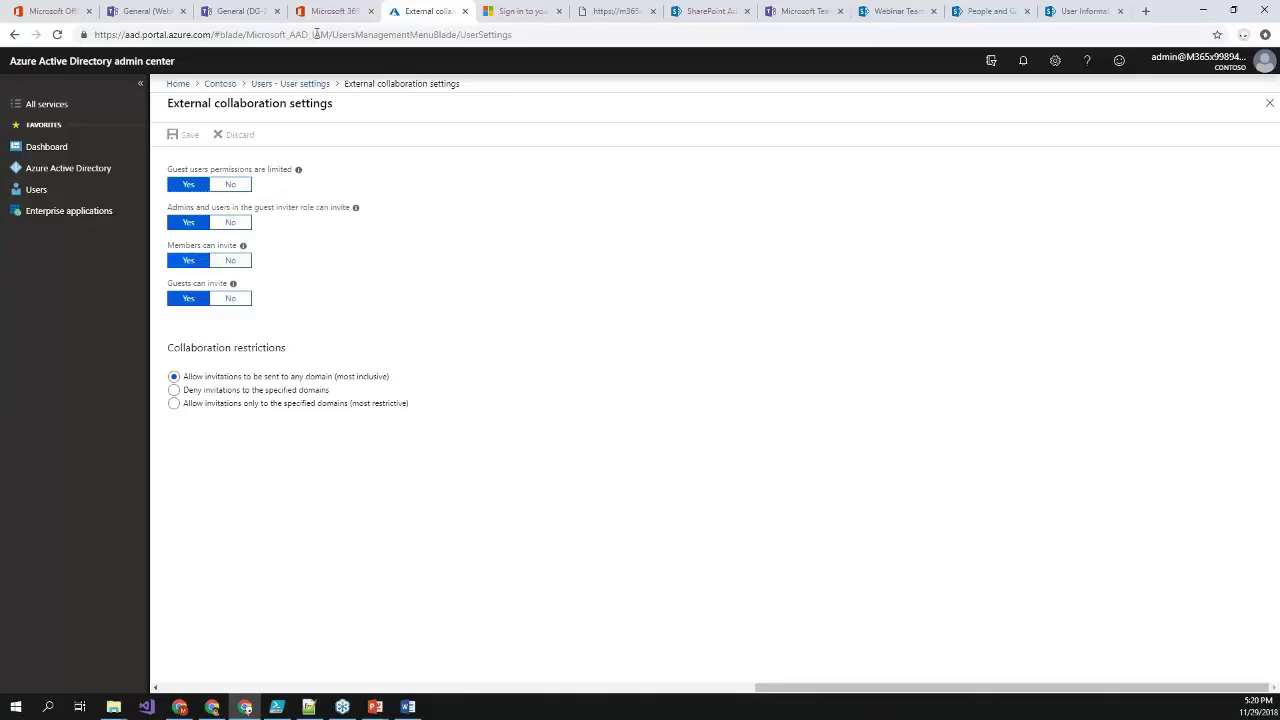
click(345, 14)
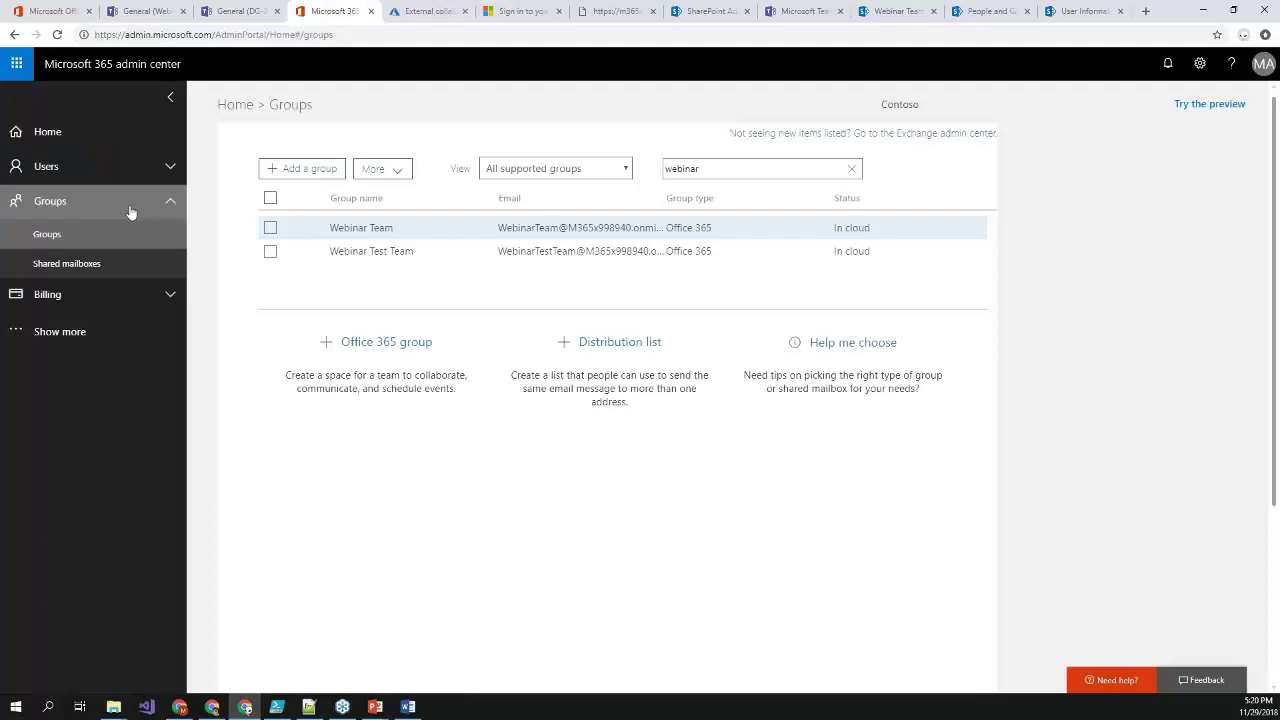
- Under Settings > Security & privacy, confirm Sharing lets users add new guests: On
click(110, 331)
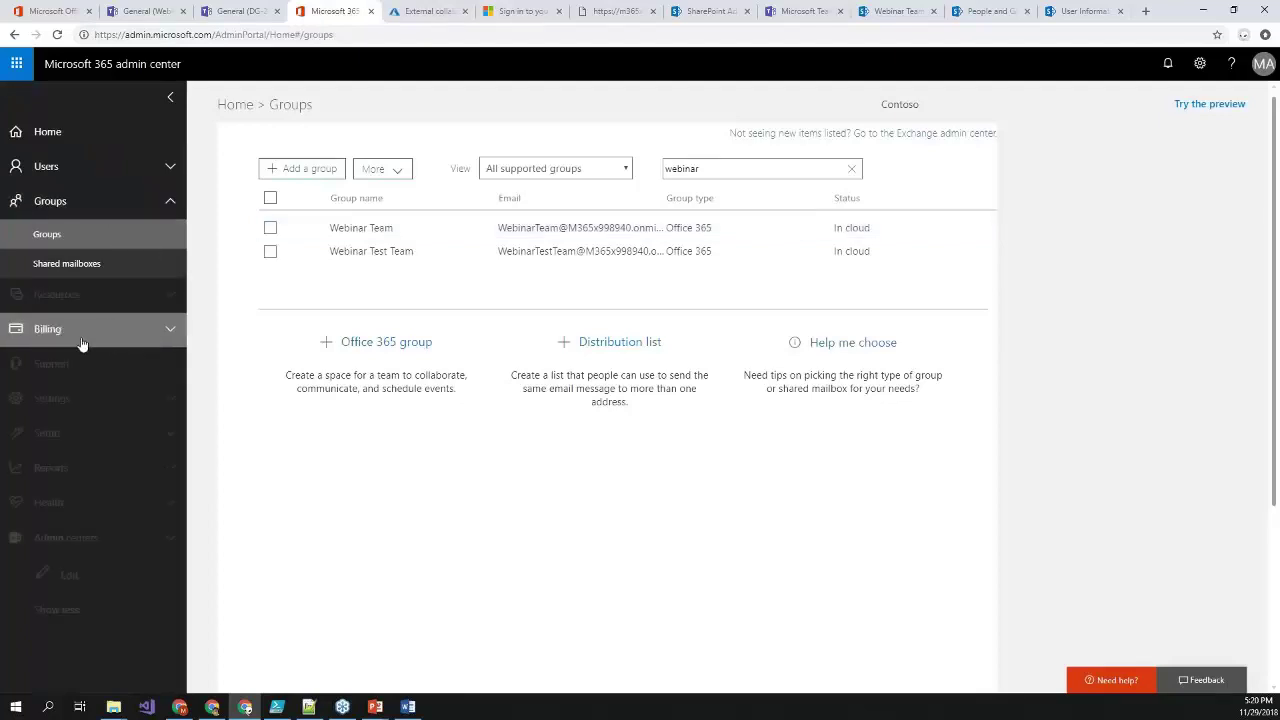
click(80, 400)
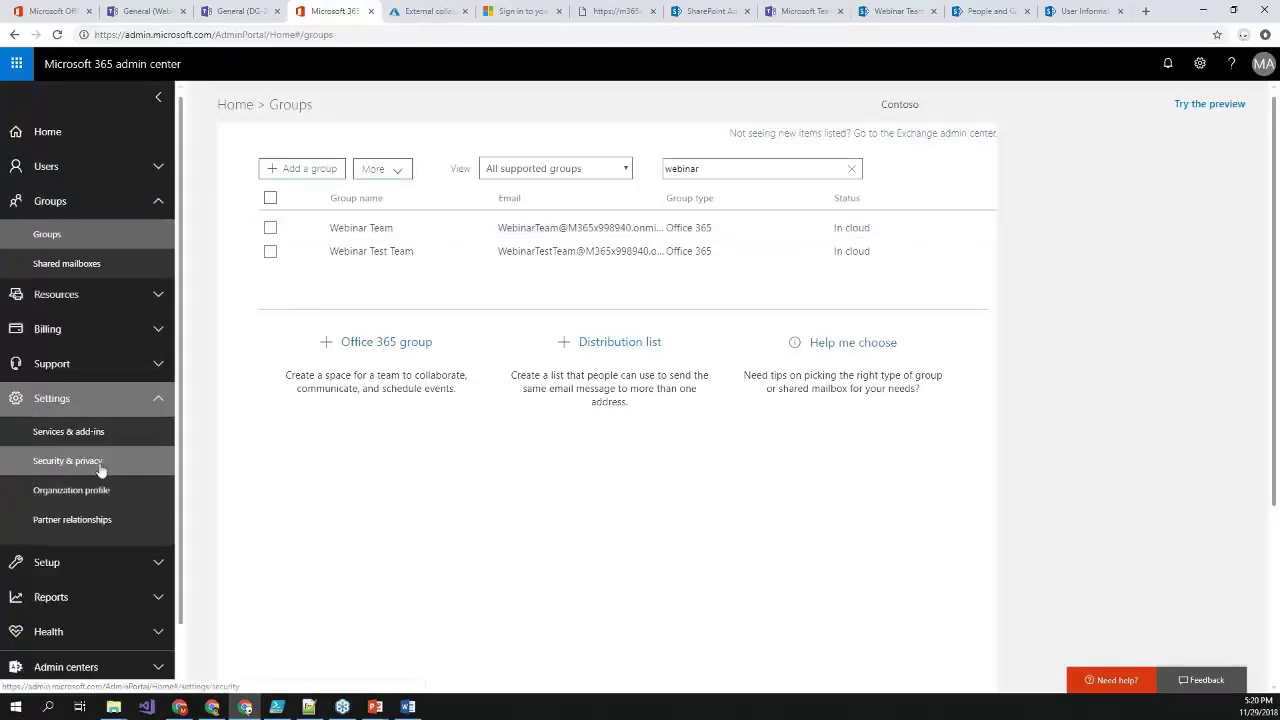
click(68, 461)
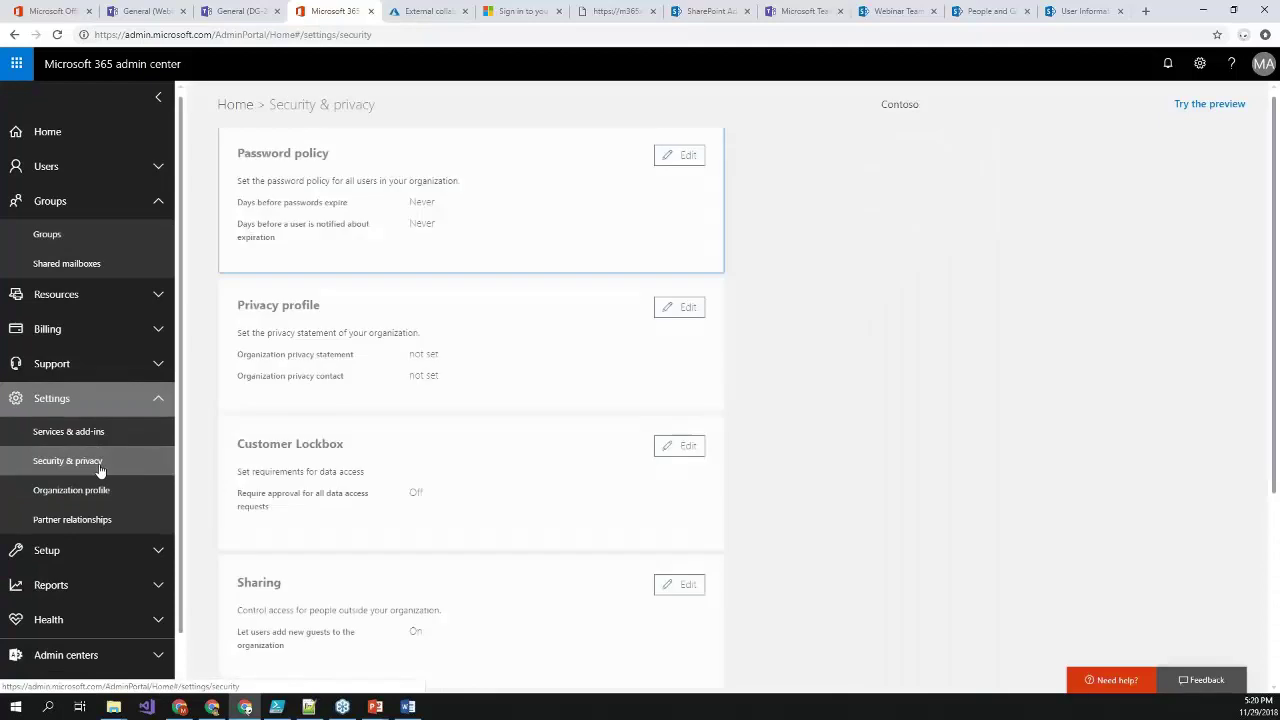
scroll(307, 484, down, 1)
scroll(307, 484, down, 1)
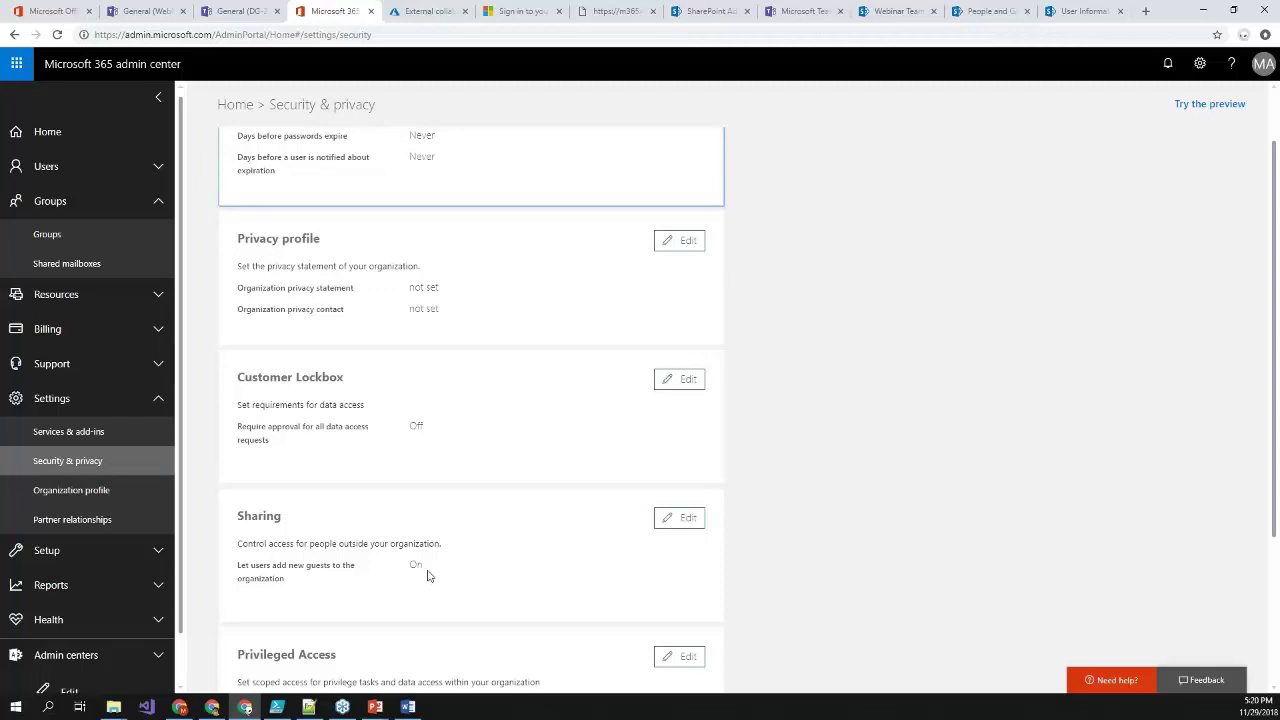
drag(305, 586, 238, 541)
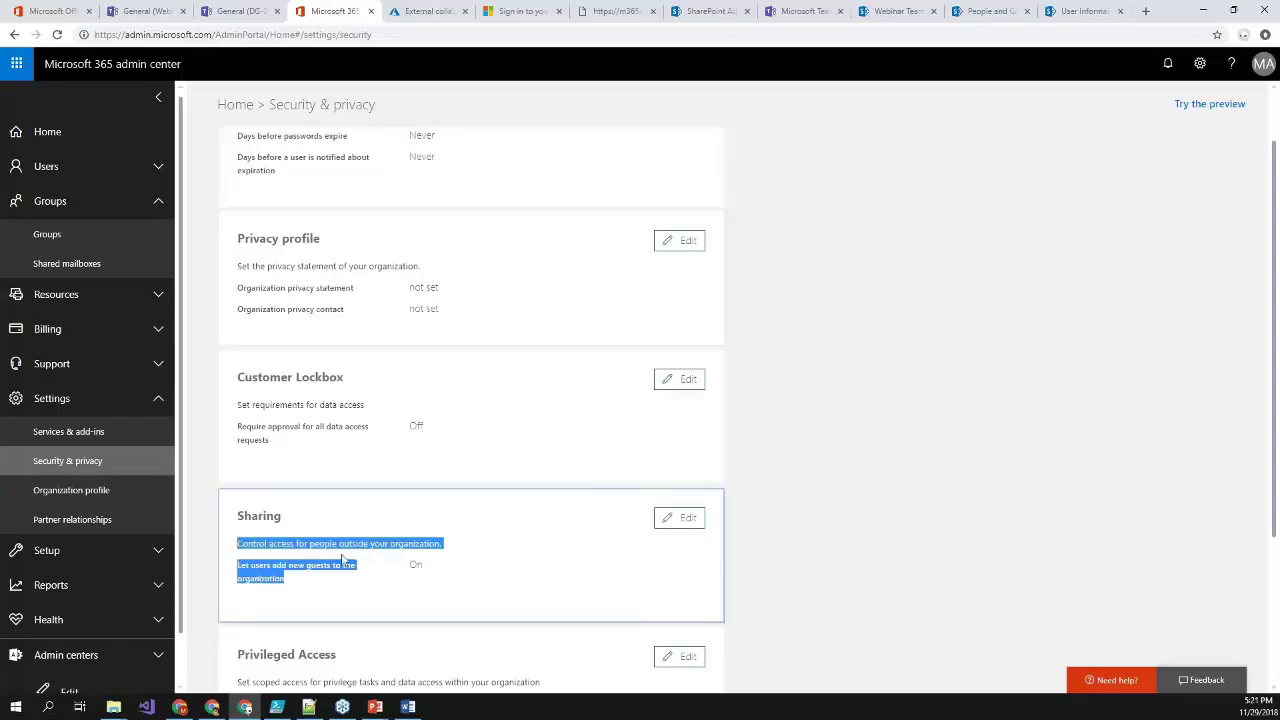
click(425, 11)
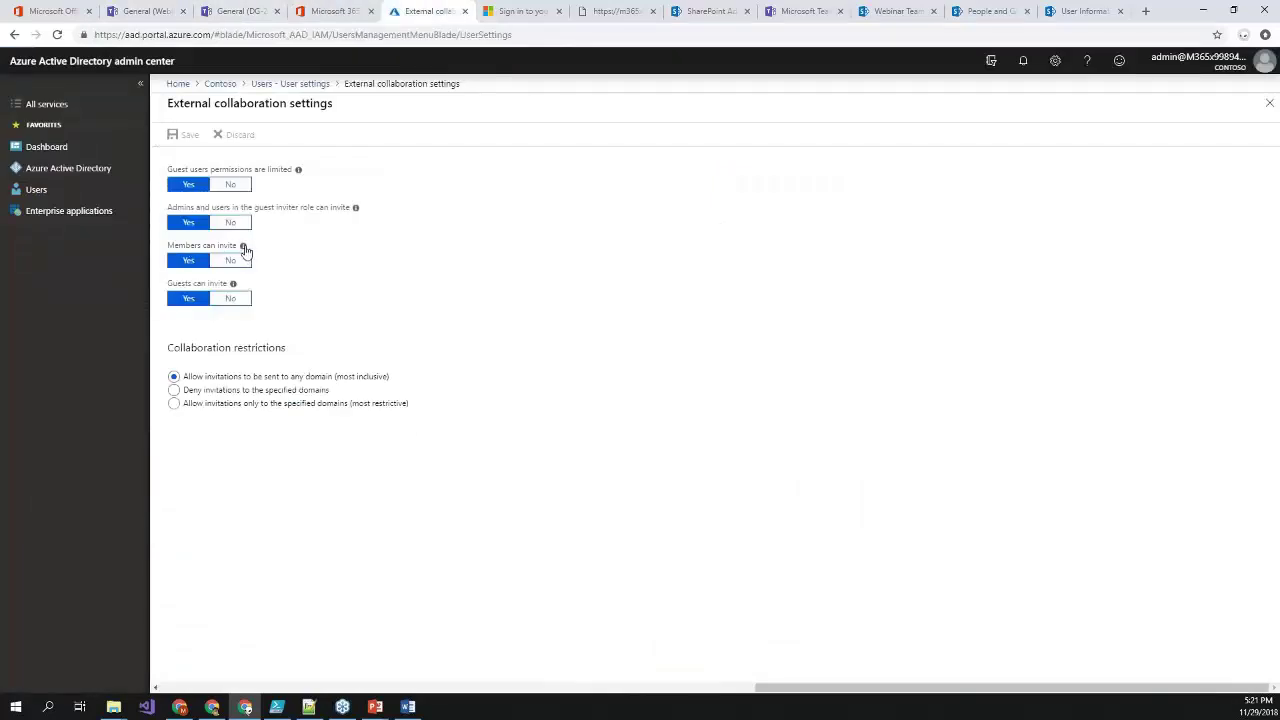
click(335, 11)
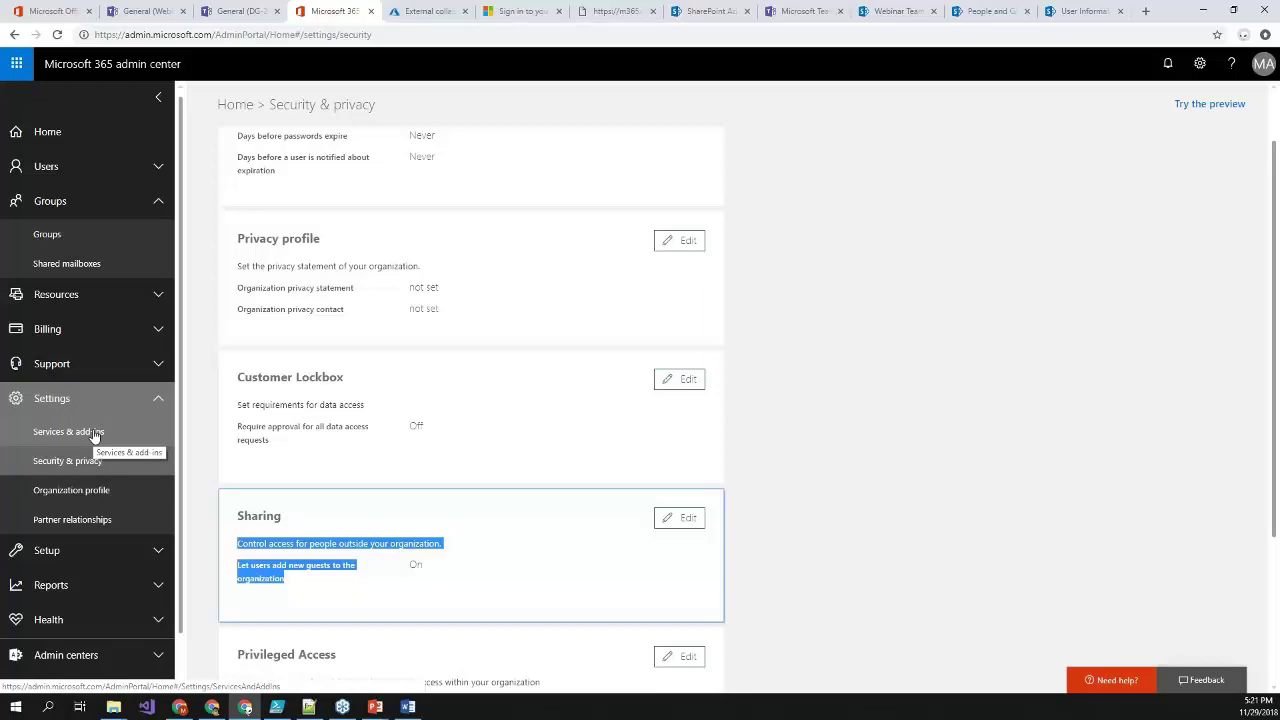
- Verify both Office 365 Groups guest access toggles are On under Services & add-ins
click(95, 434)
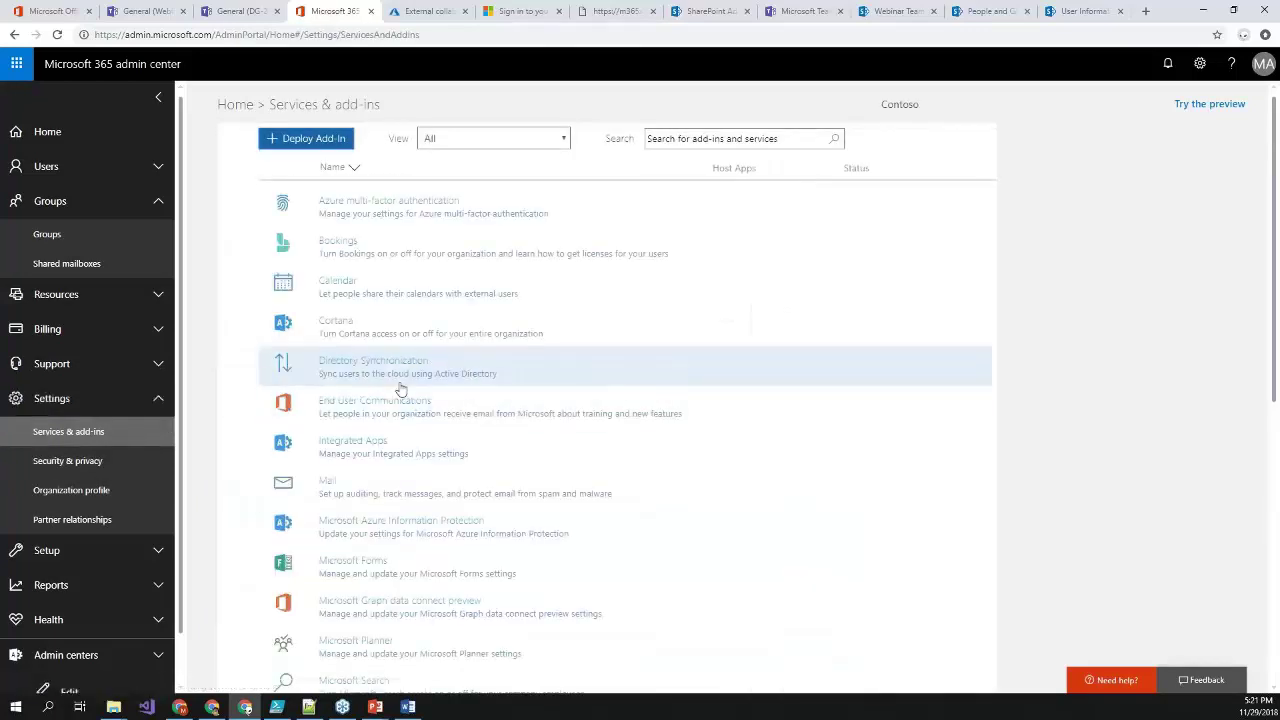
scroll(400, 388, down, 3)
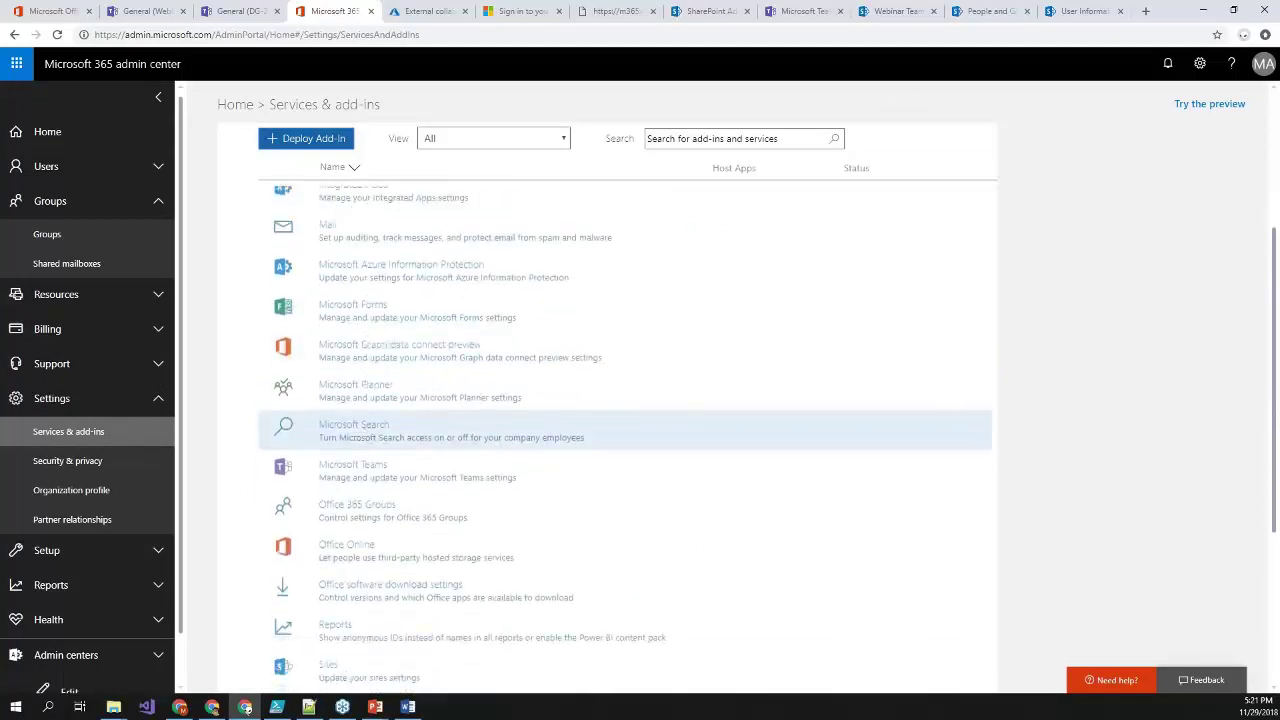
click(359, 432)
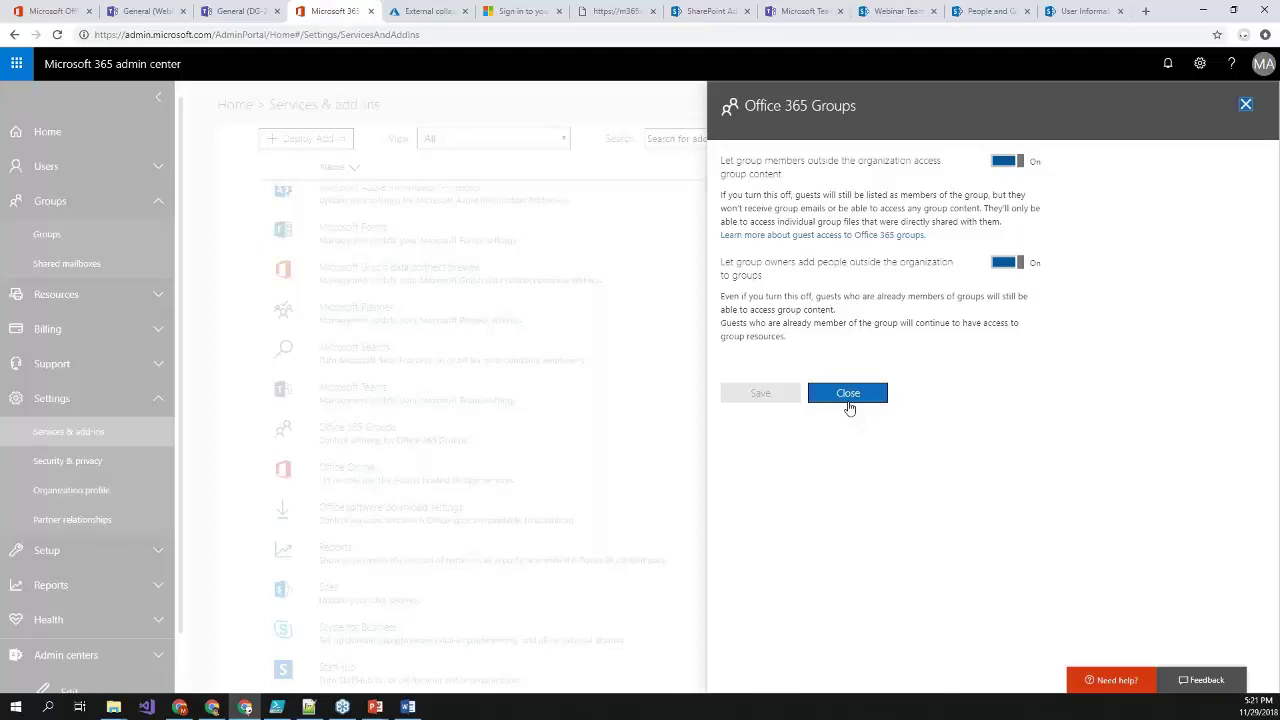
click(848, 393)
click(610, 11)
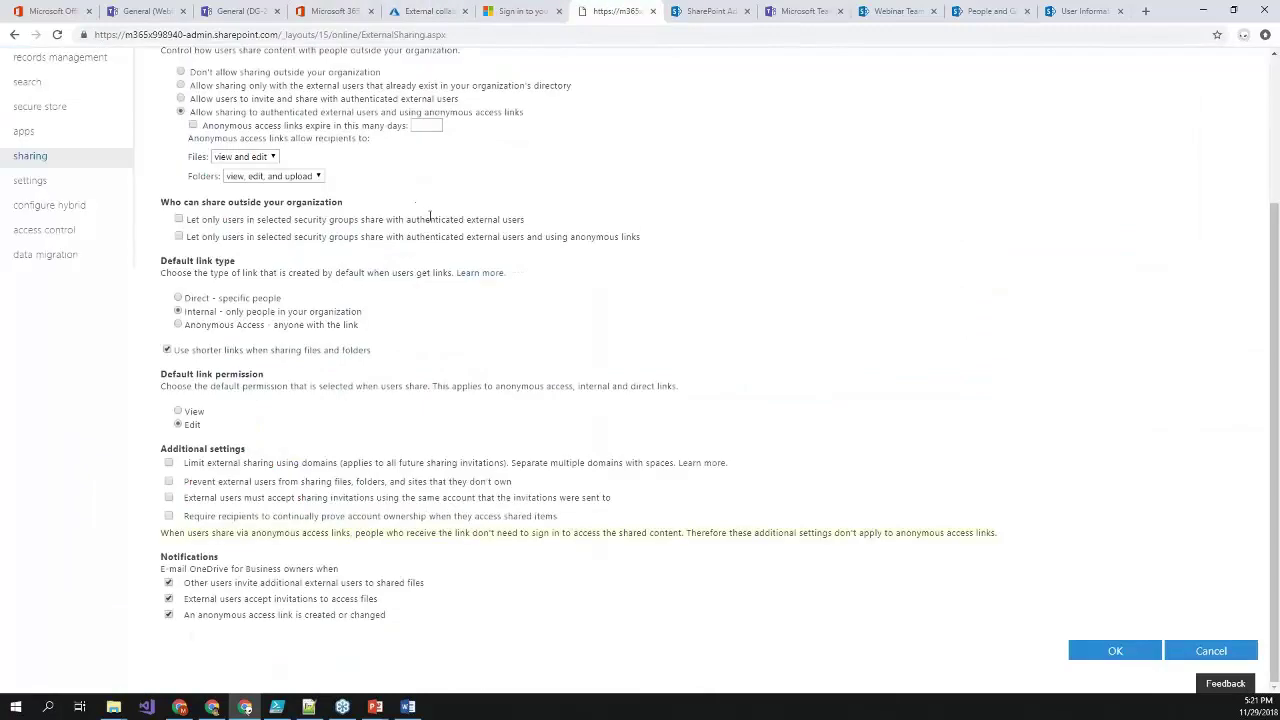
- Reload SharePoint sharing settings showing authenticated external users and anonymous access links allowed
scroll(50, 93, up, 3)
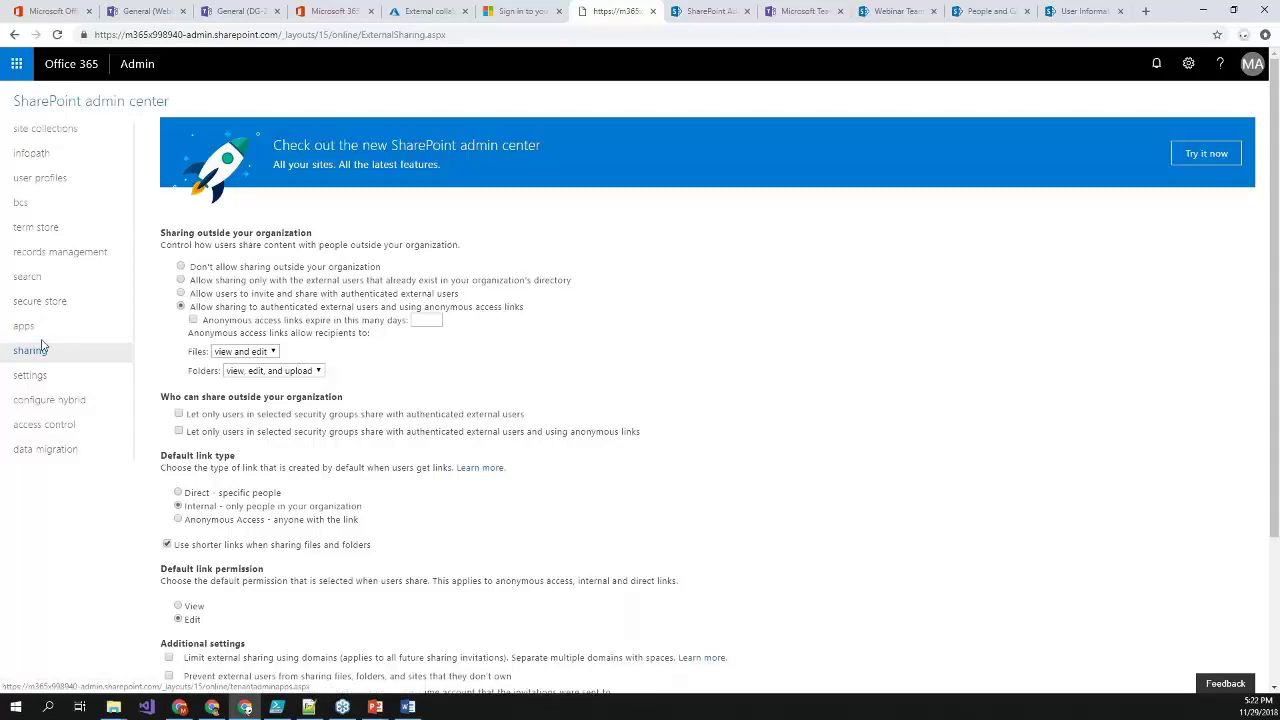
click(45, 128)
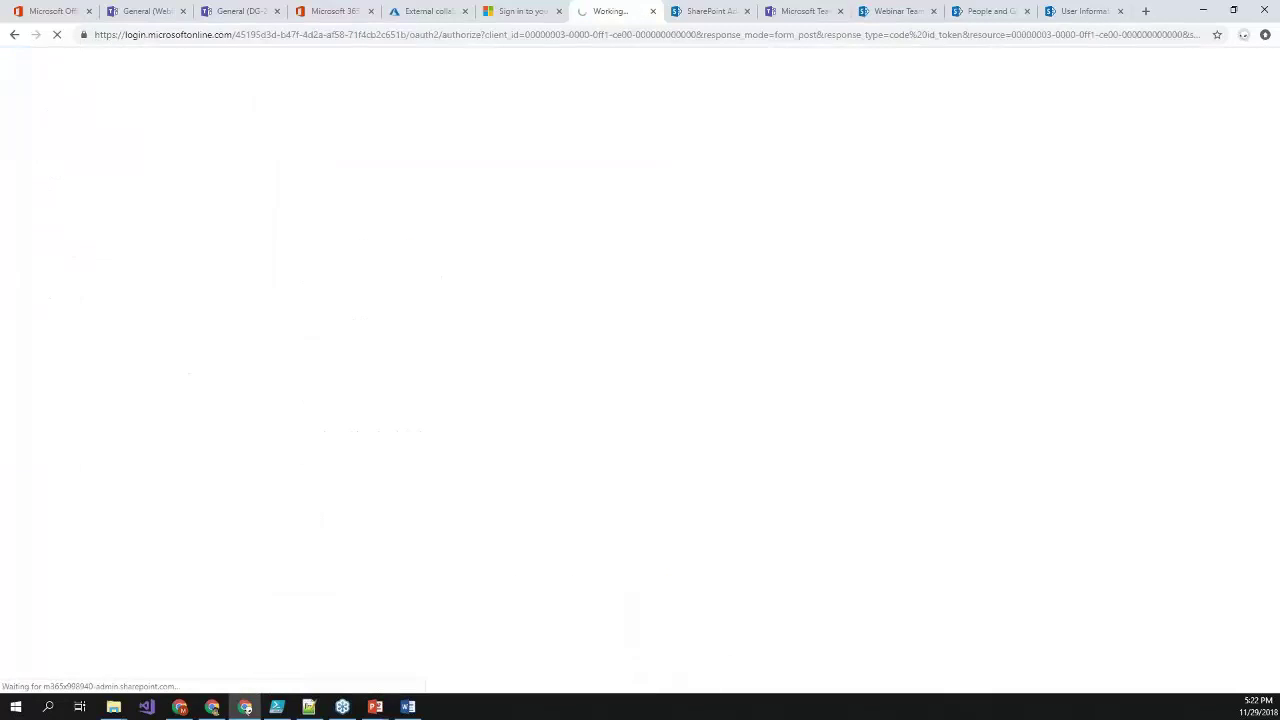
click(46, 350)
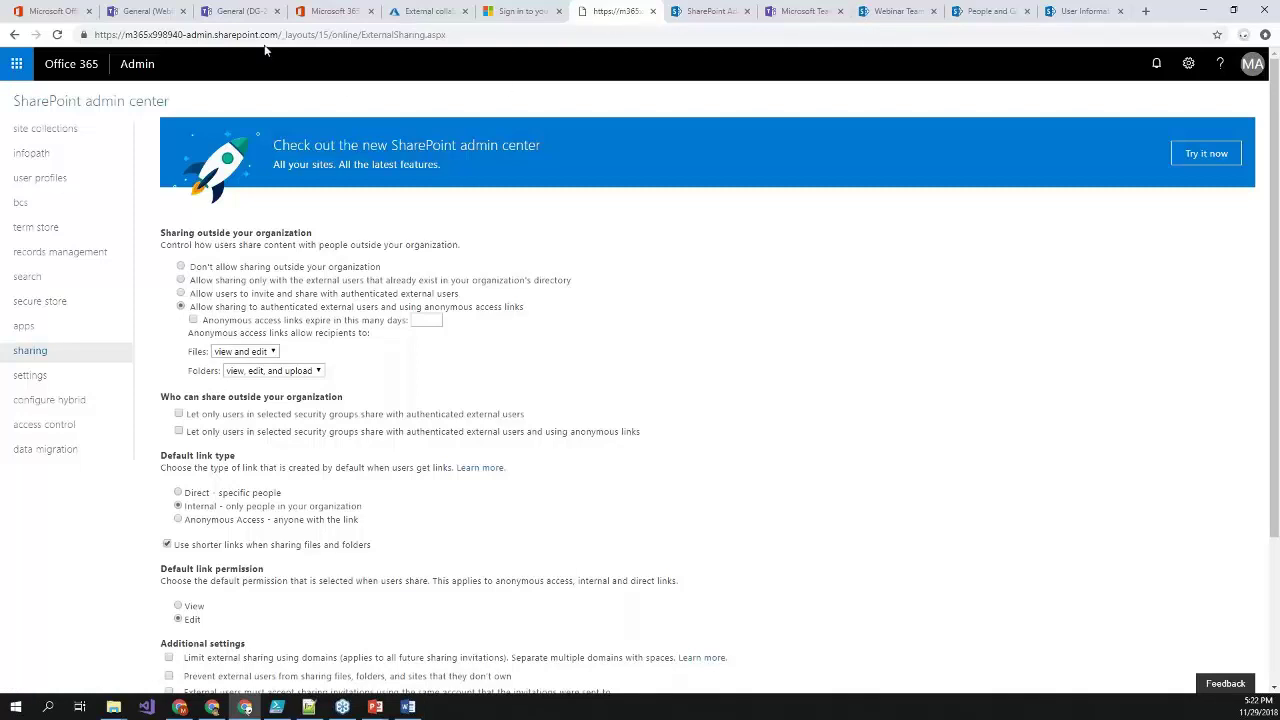
click(237, 17)
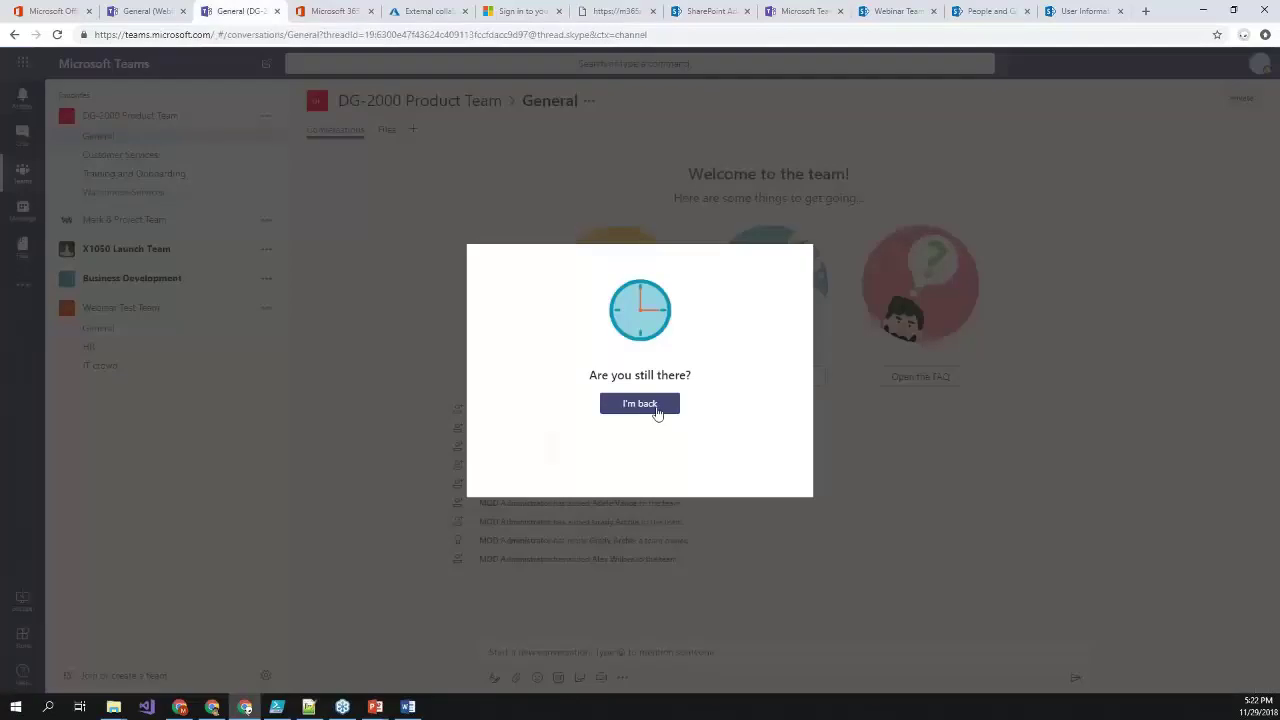
- Dismiss the Teams idle prompt and launch Teams & Skype for Business Admin Center from Admin centers
click(657, 412)
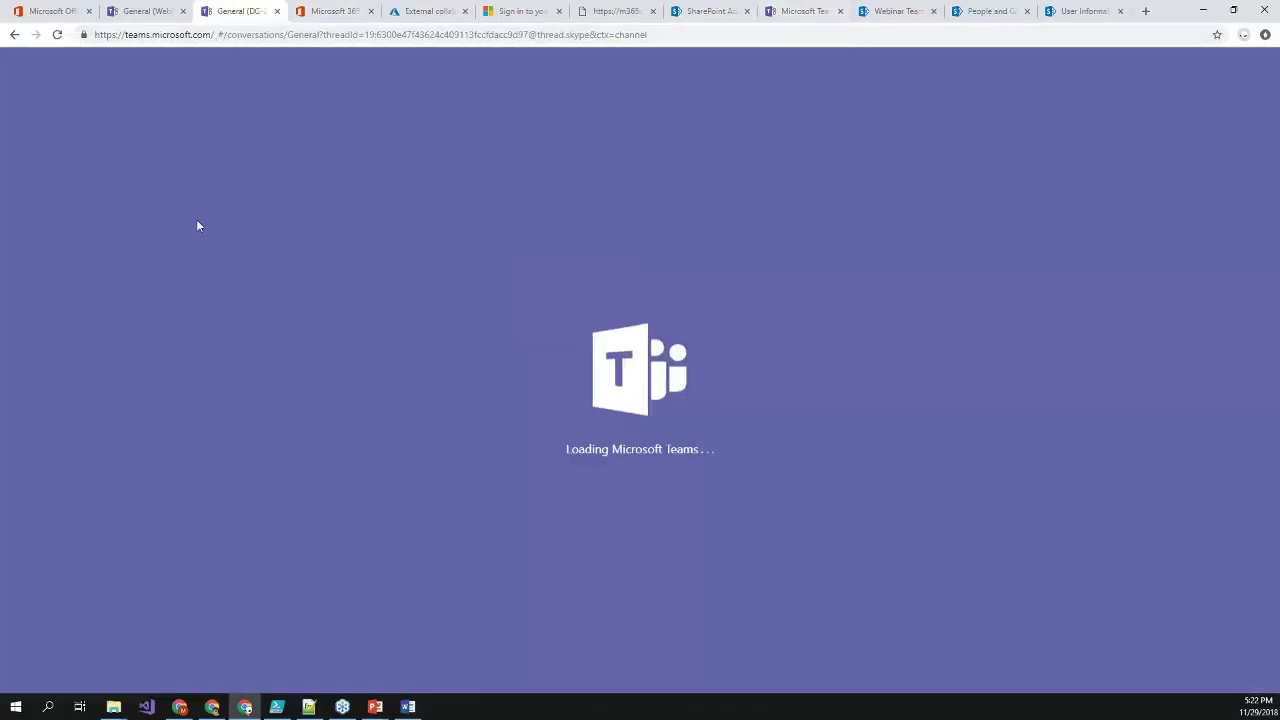
click(12, 6)
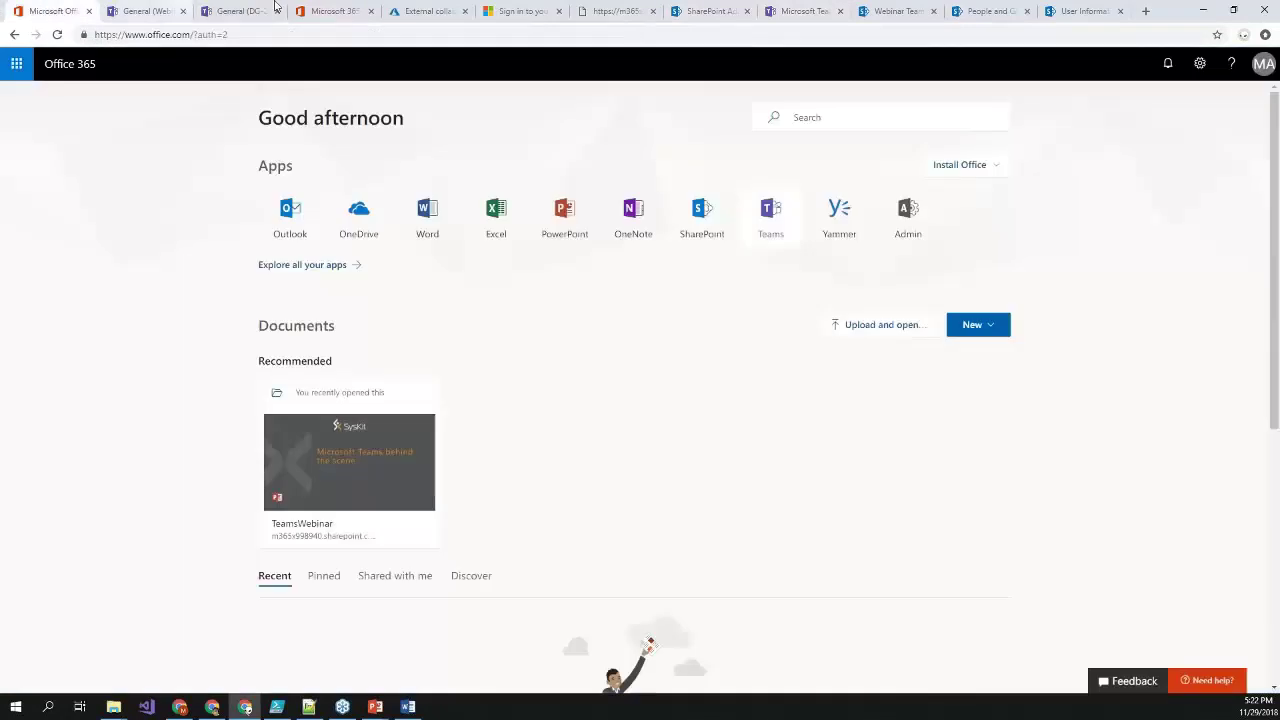
click(330, 8)
scroll(85, 595, down, 1)
click(85, 600)
scroll(86, 500, down, 3)
click(91, 400)
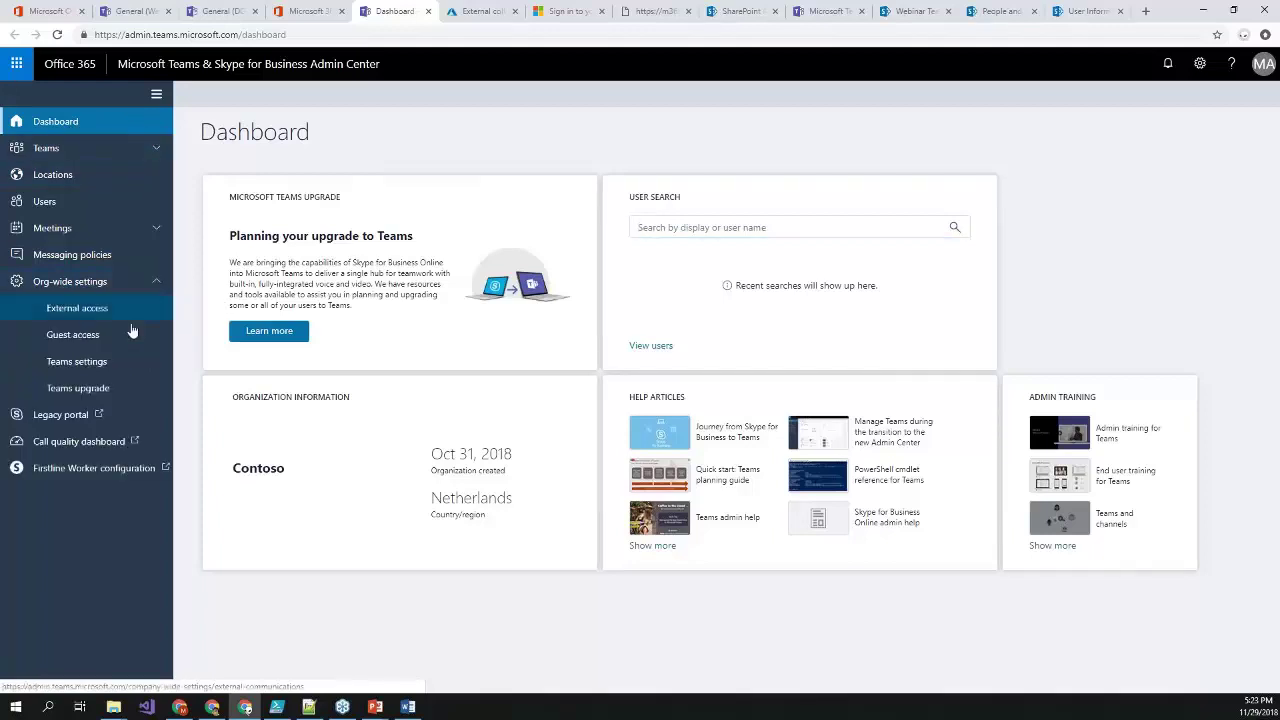
- In Org-wide Guest access settings, turn 'Use Giphys in conversations' Off for guests and save
click(113, 338)
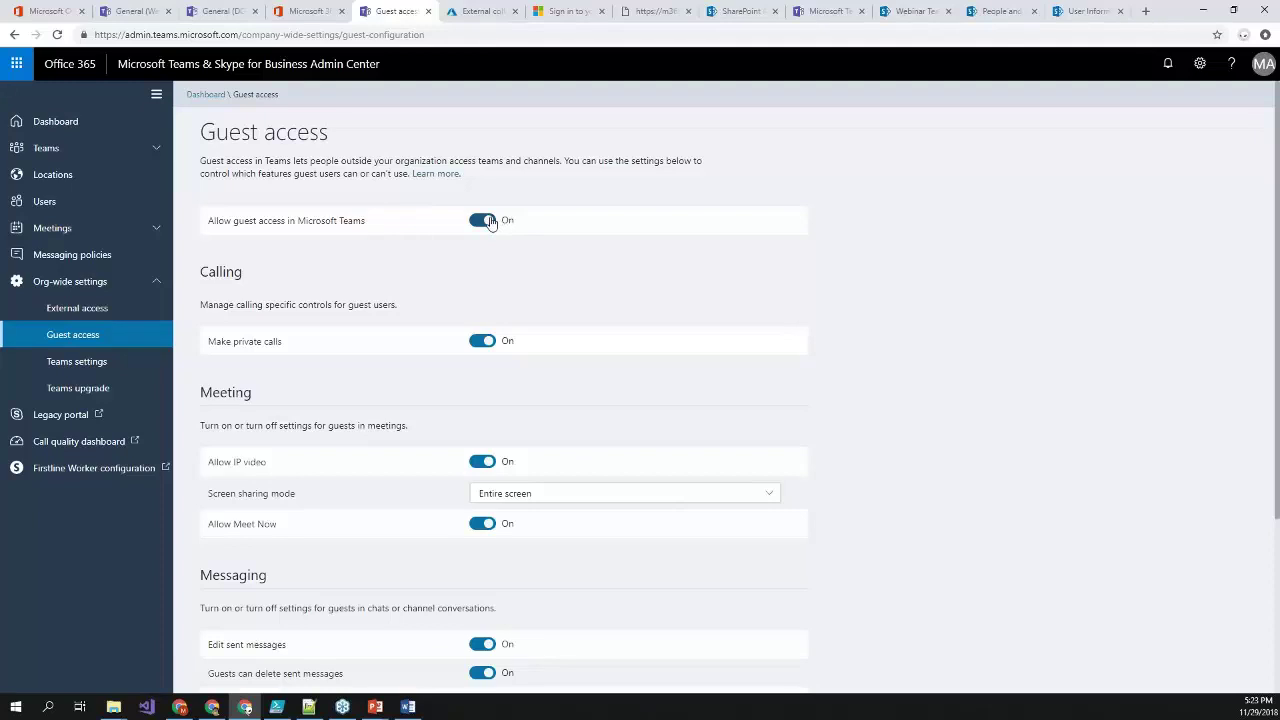
click(488, 224)
scroll(488, 224, down, 3)
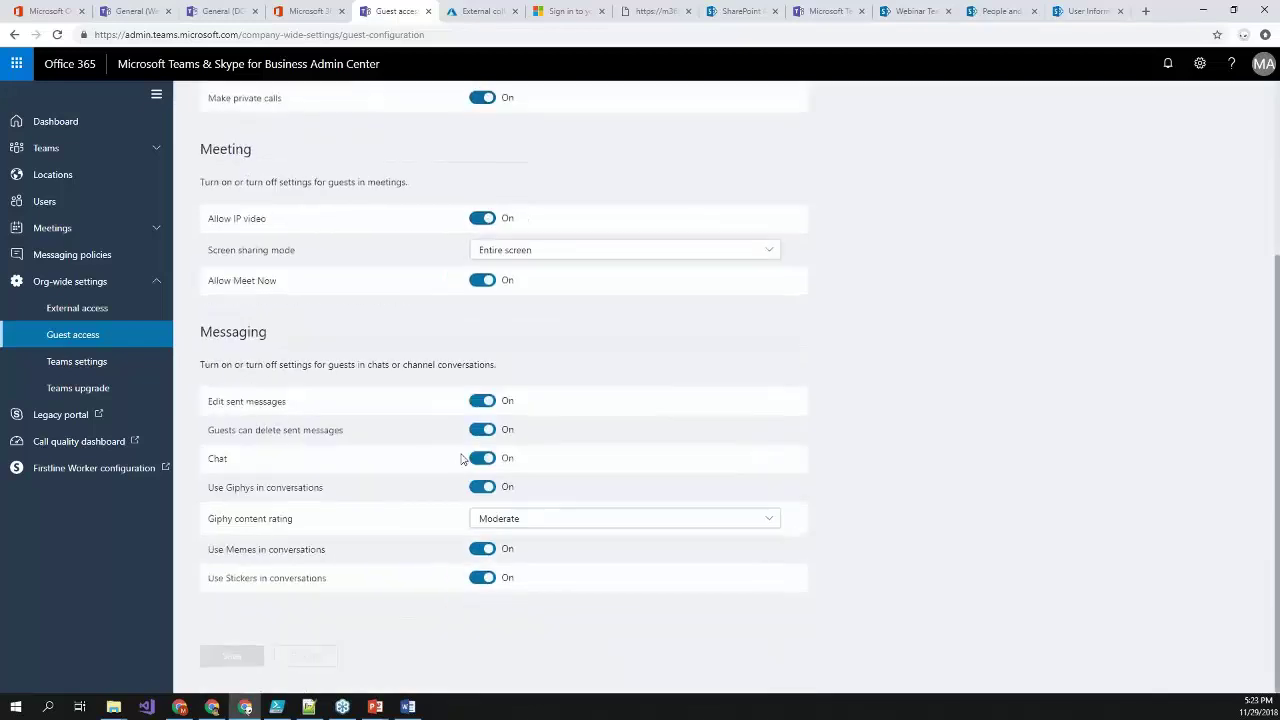
drag(330, 365, 515, 372)
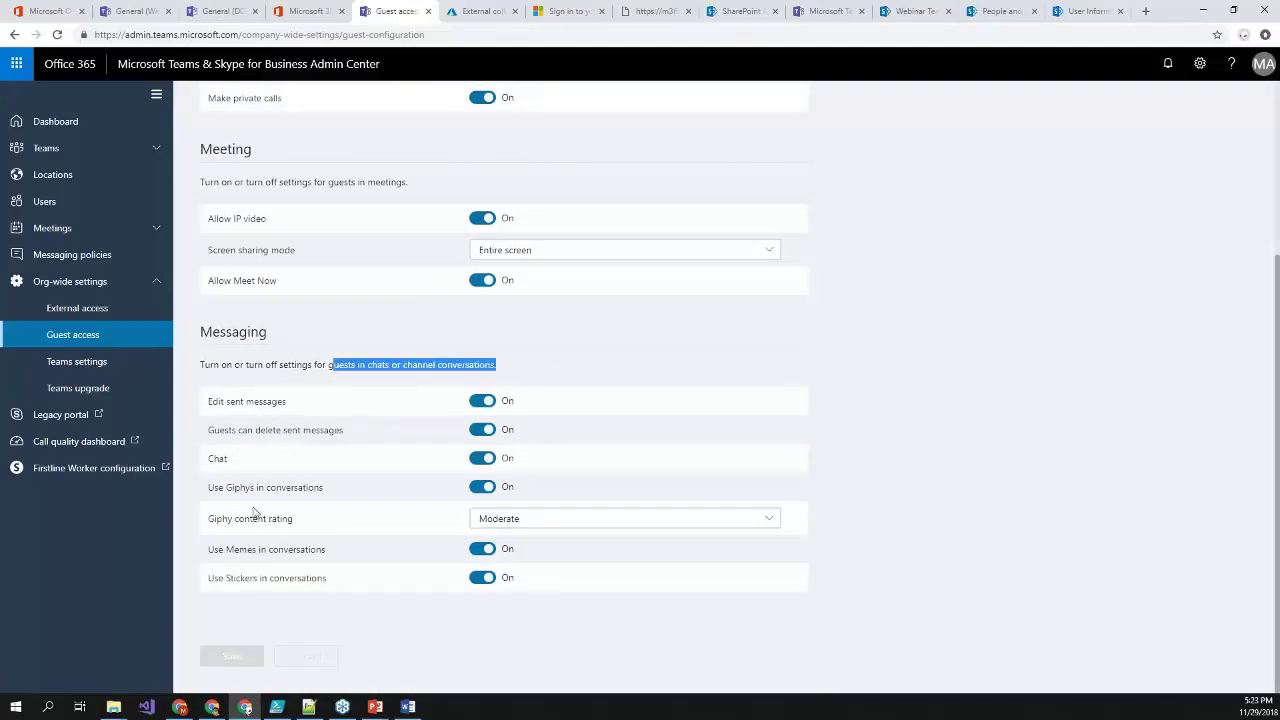
click(479, 489)
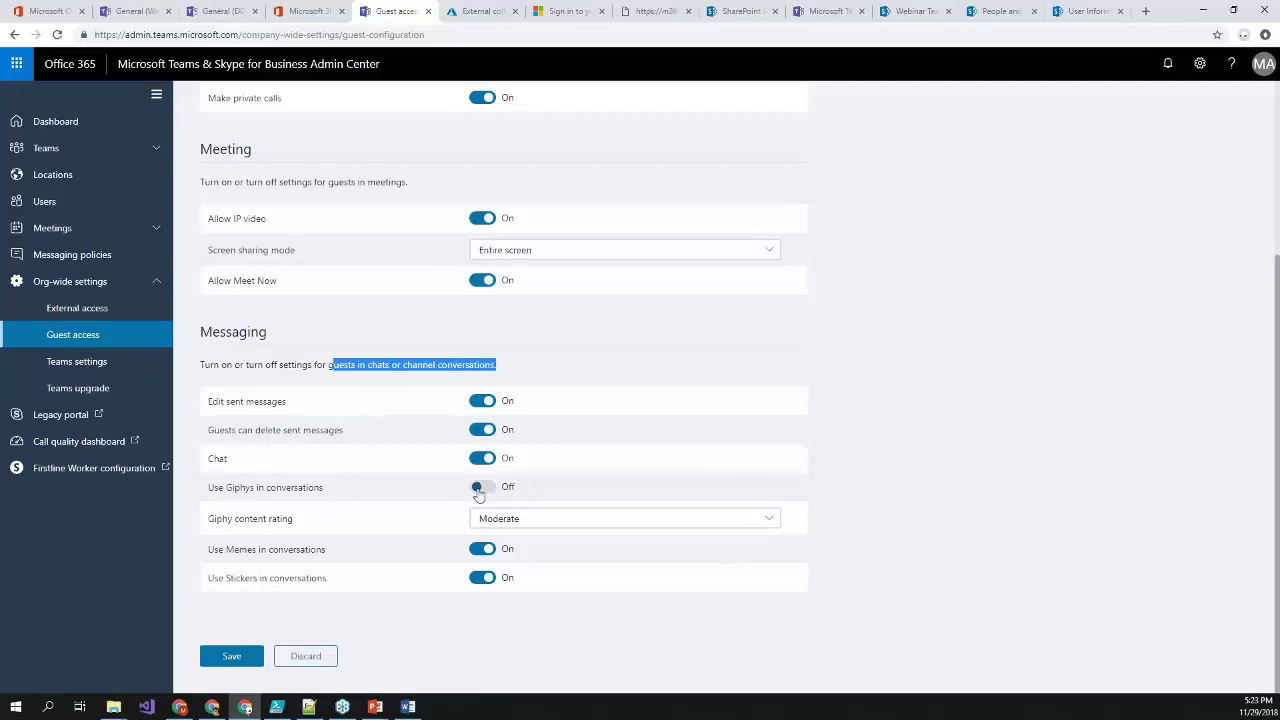
click(228, 660)
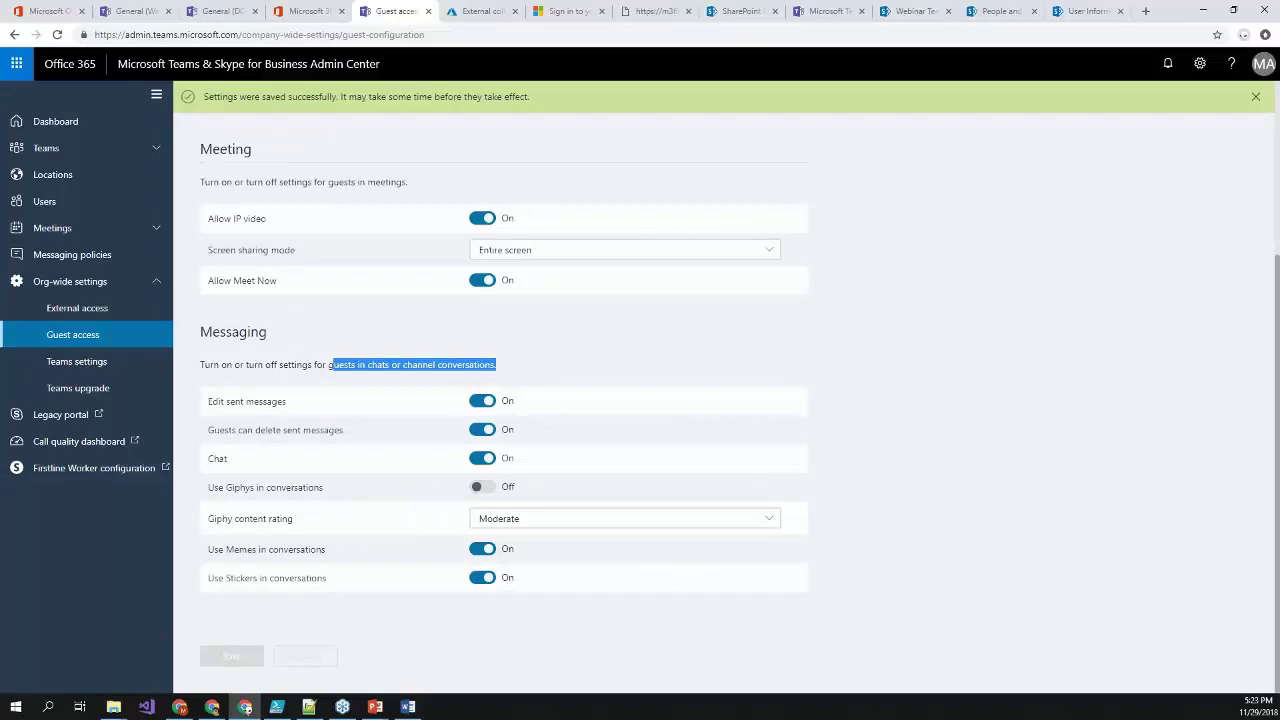
key(F10)
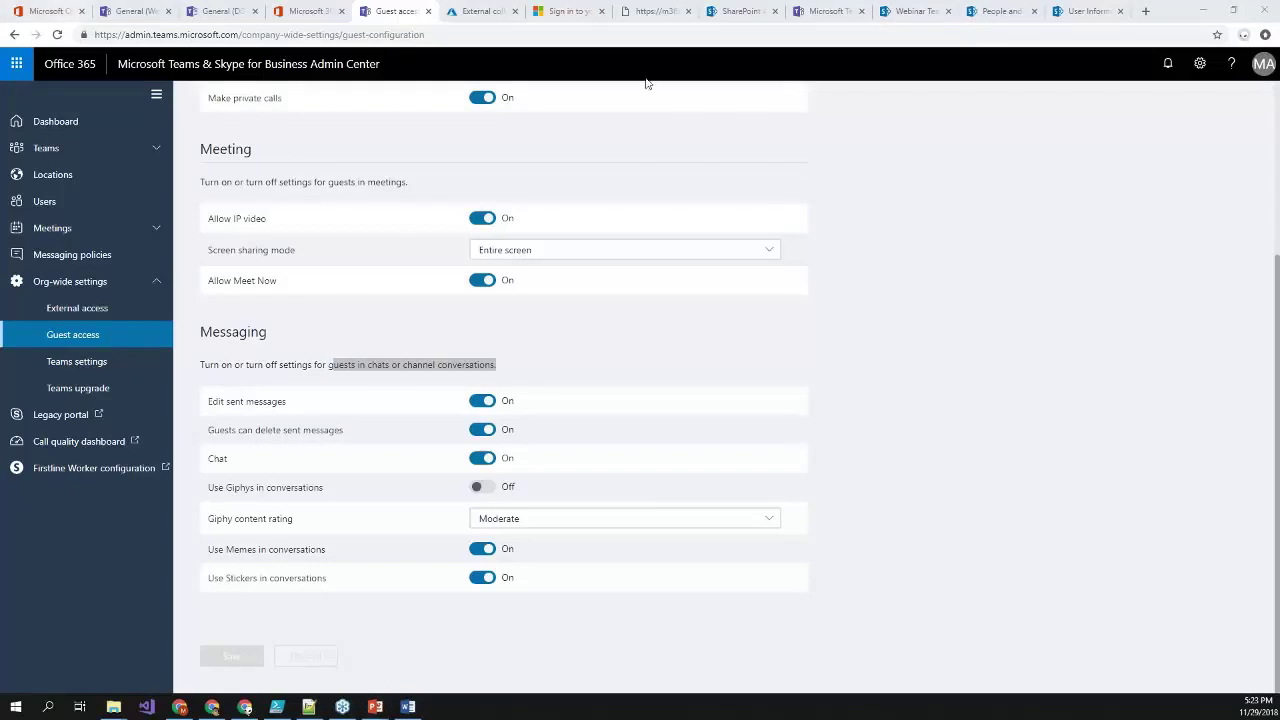
click(215, 11)
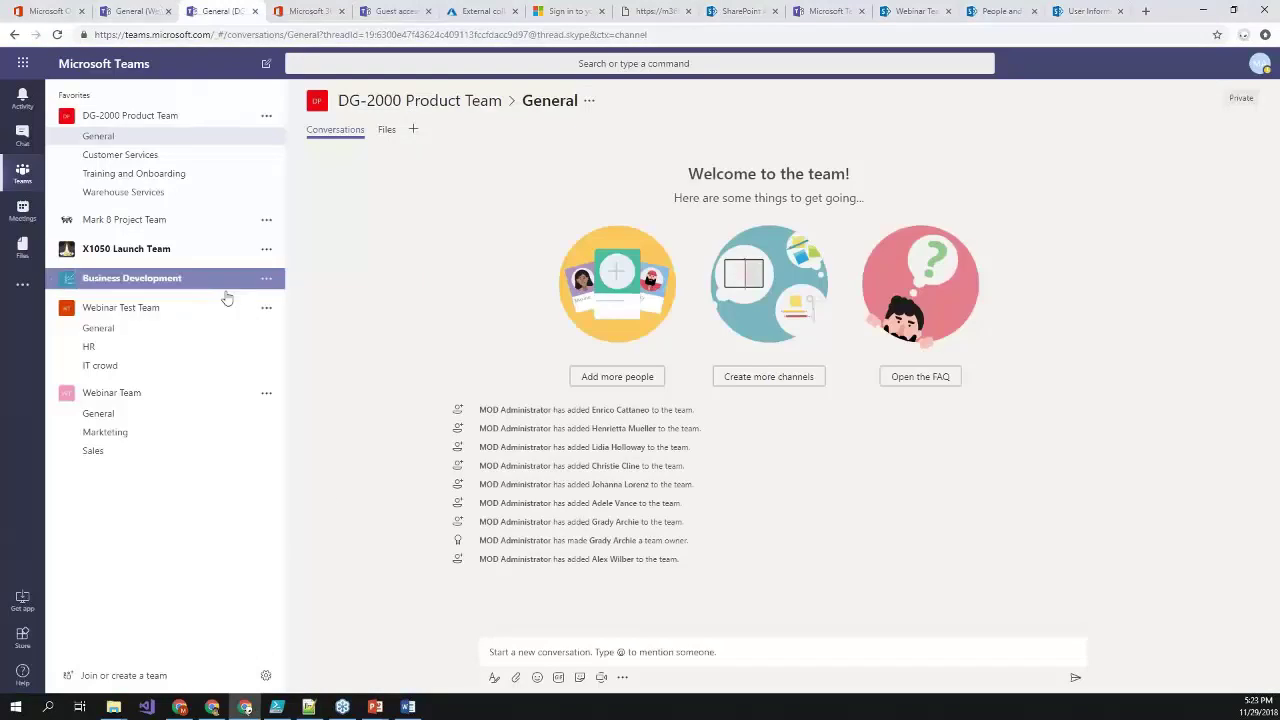
- Add the external guest's e-mail address as a member of the Webinar Team
click(267, 396)
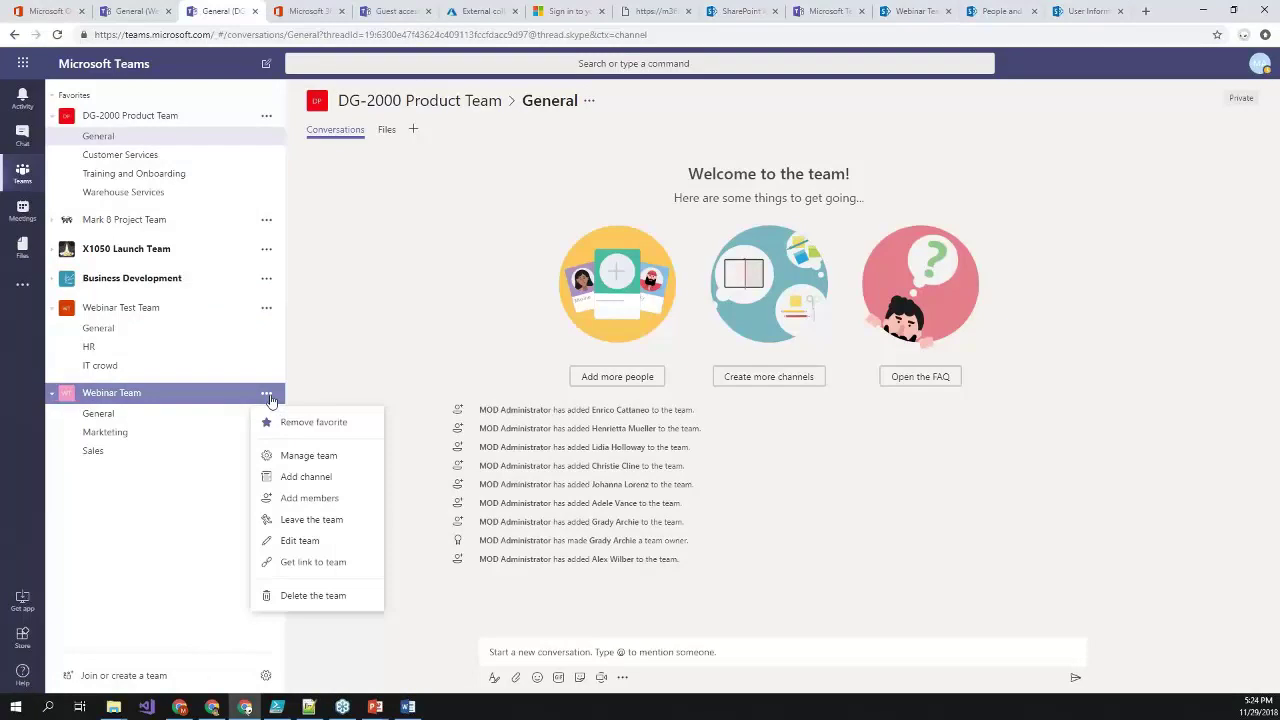
click(311, 499)
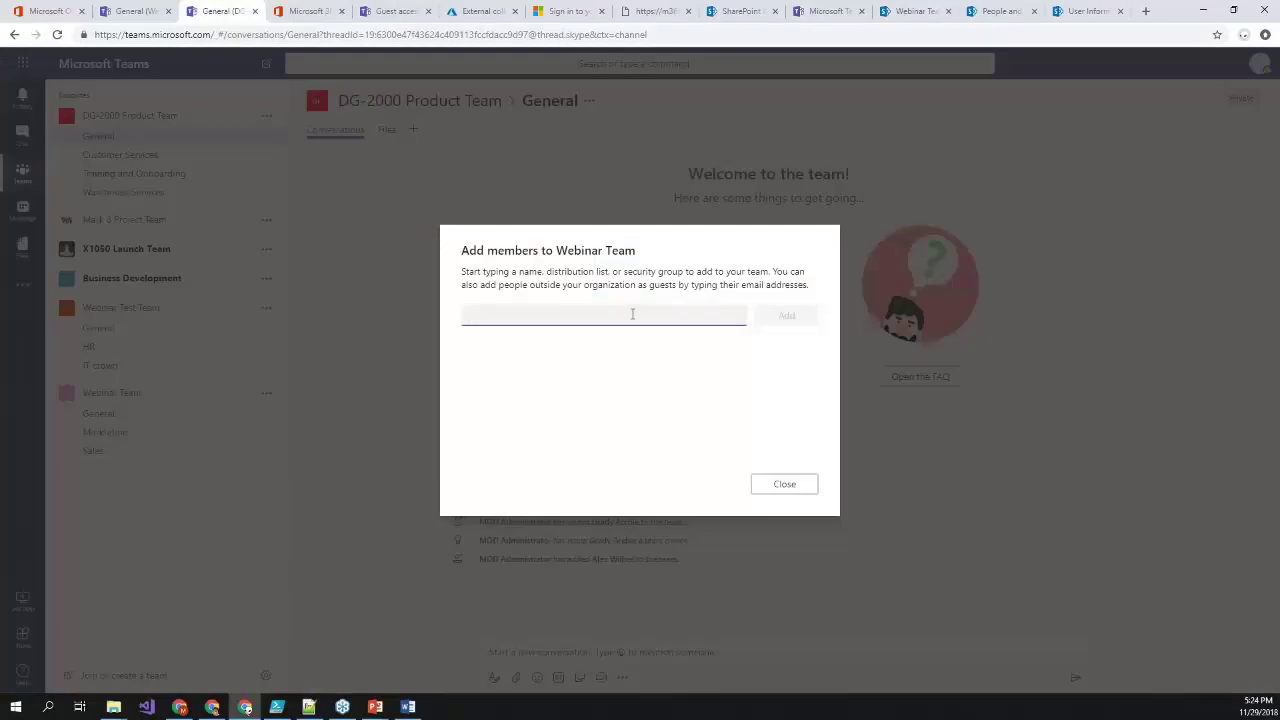
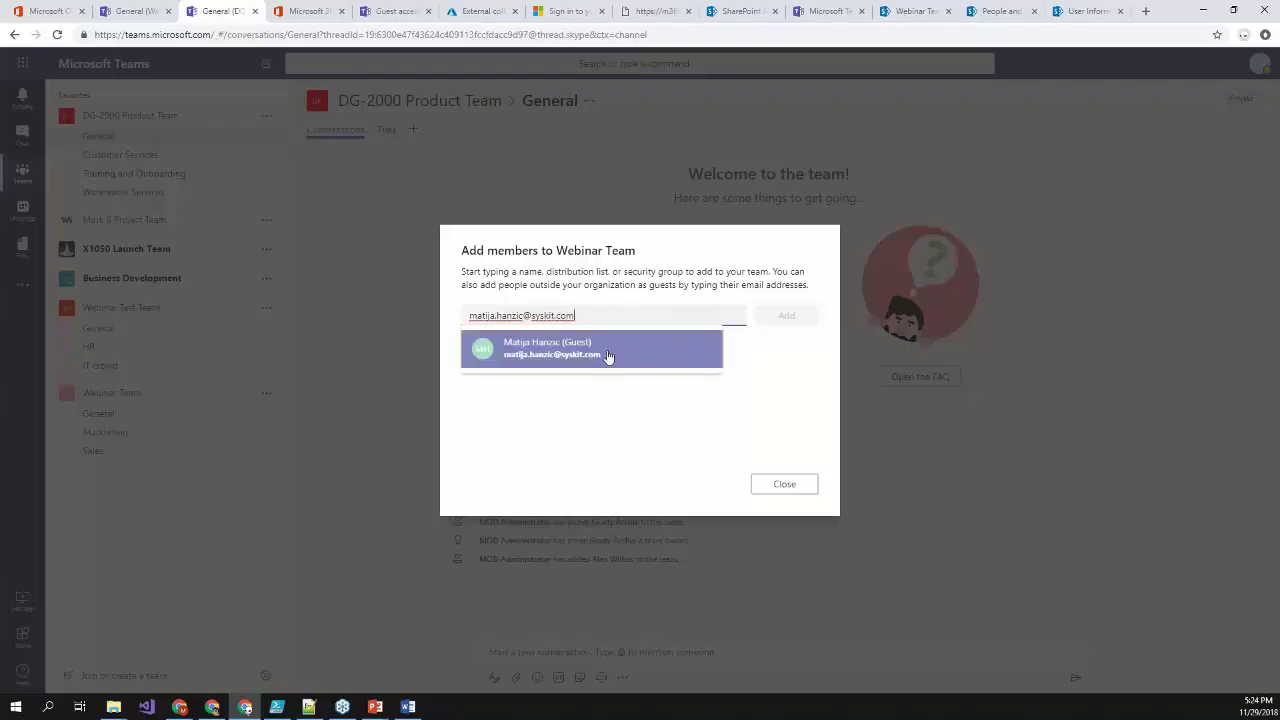
click(608, 357)
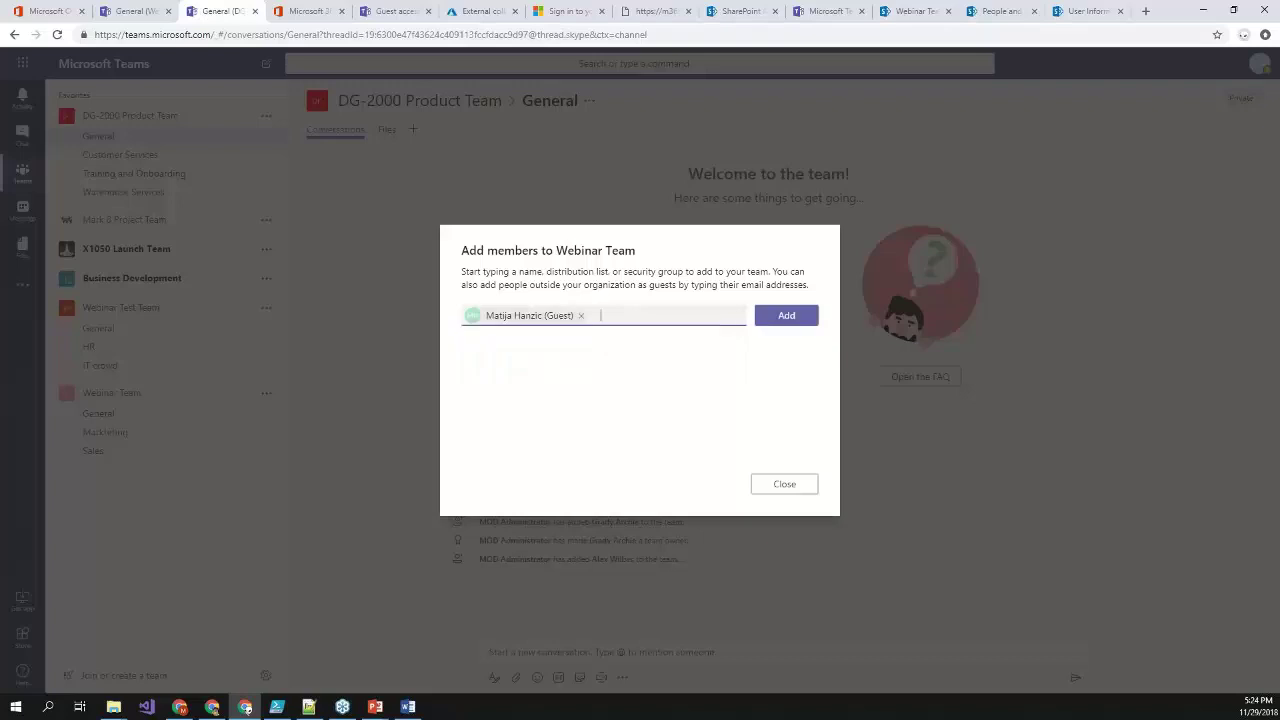
click(789, 318)
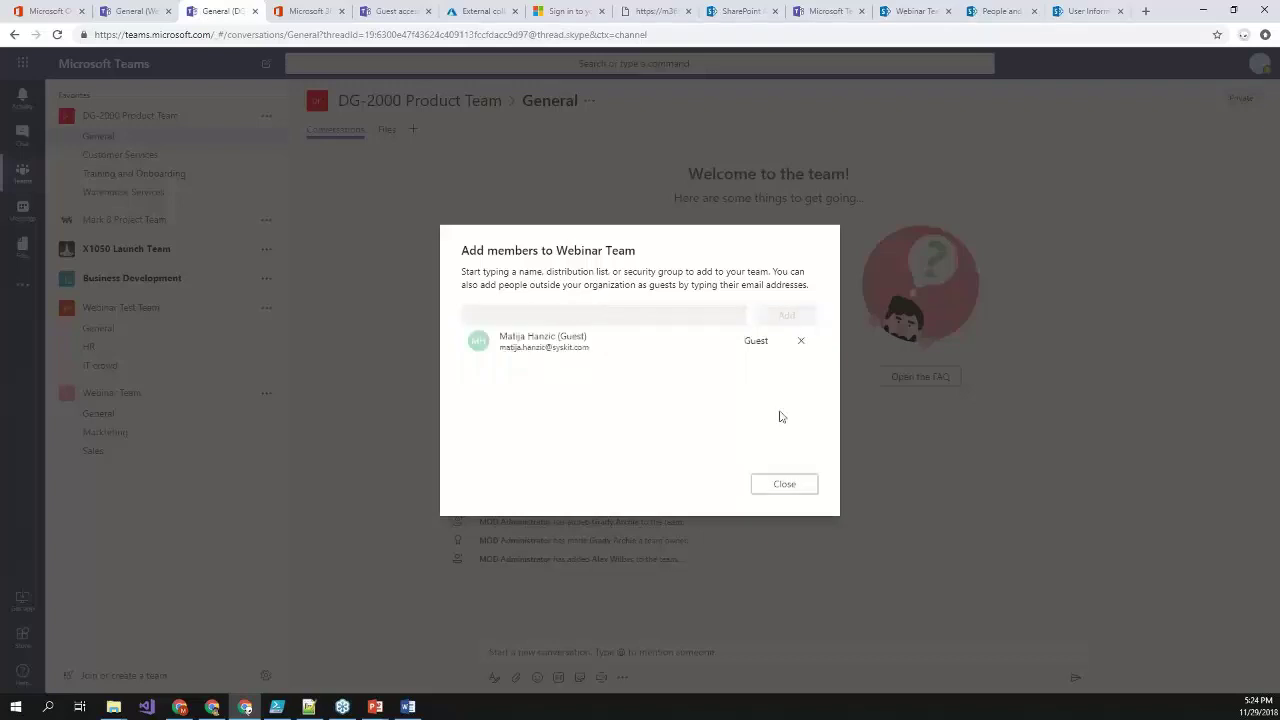
click(783, 485)
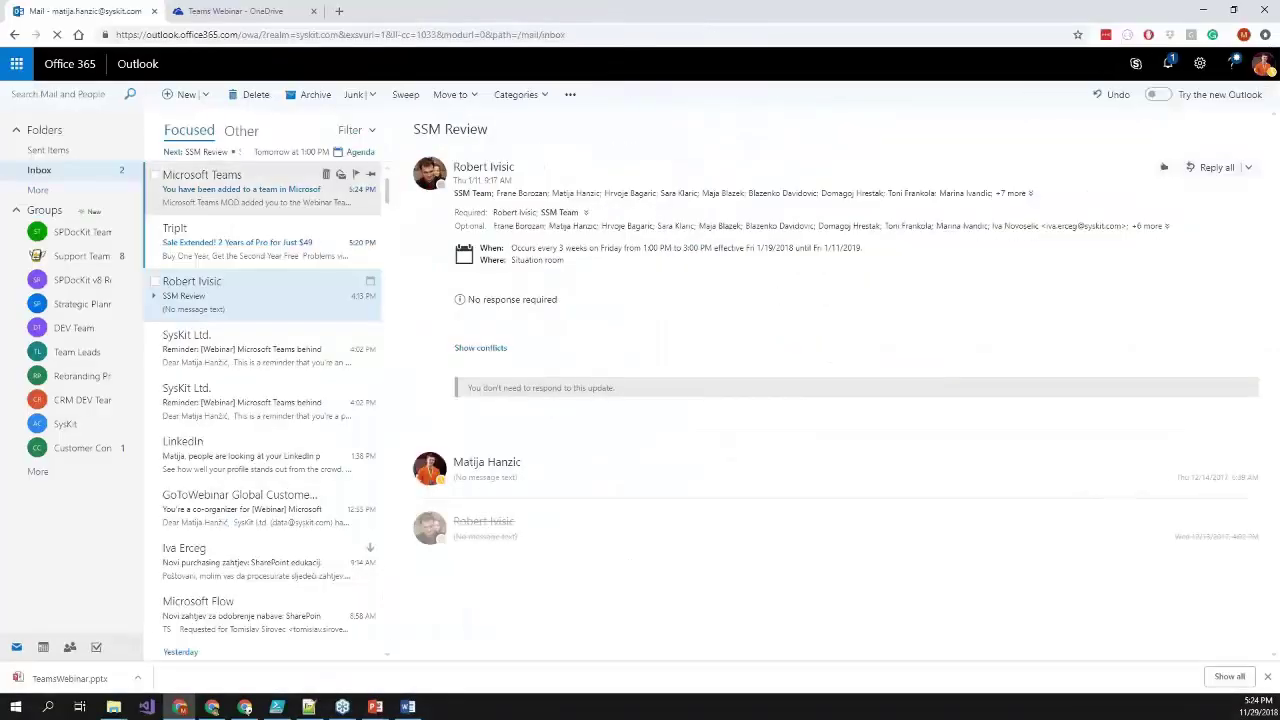
- Open the guest's 'You have been added to a team' email and launch Microsoft Teams from it
click(579, 208)
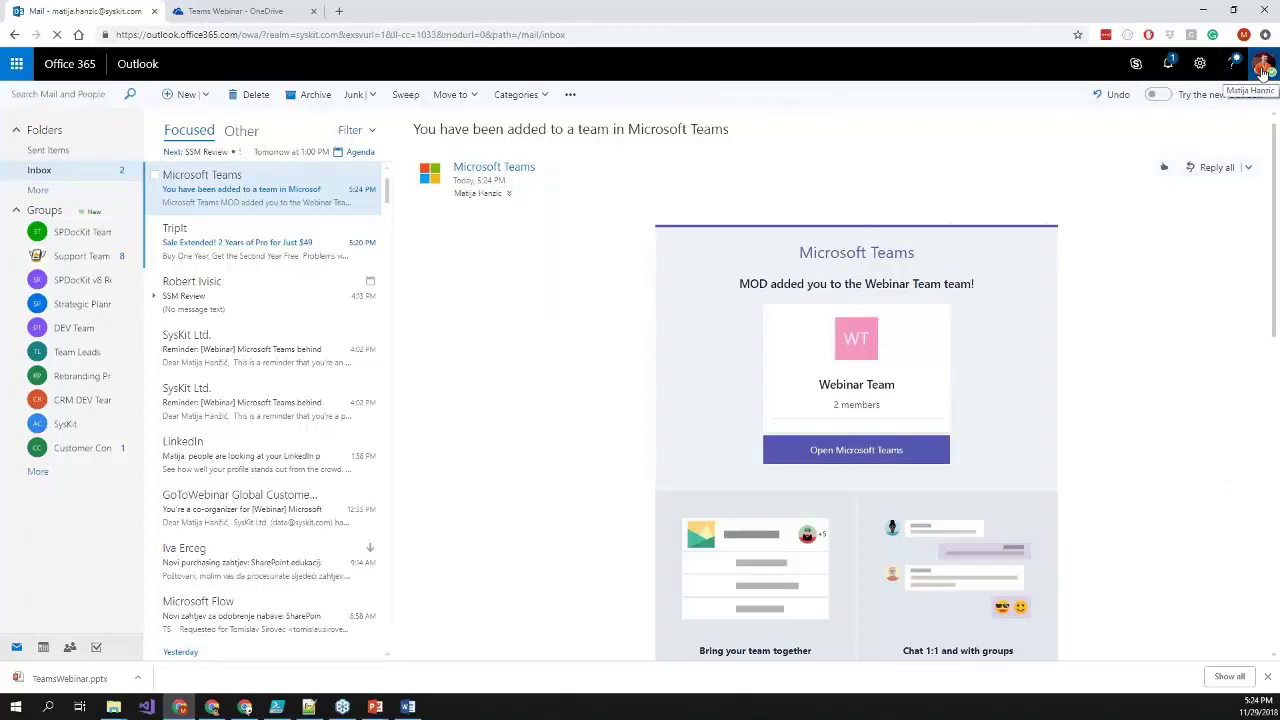
drag(750, 285, 966, 289)
click(845, 450)
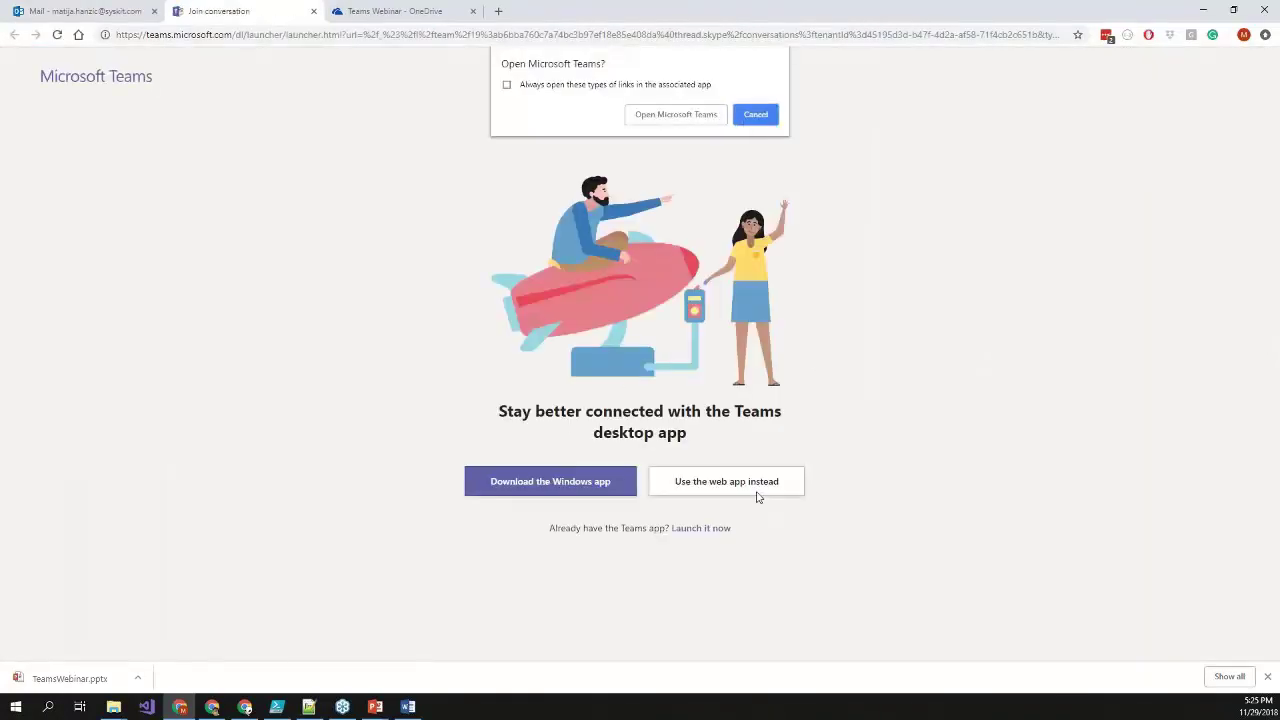
- Skip the desktop app prompt and continue as the guest in the Teams web app
click(758, 114)
click(718, 490)
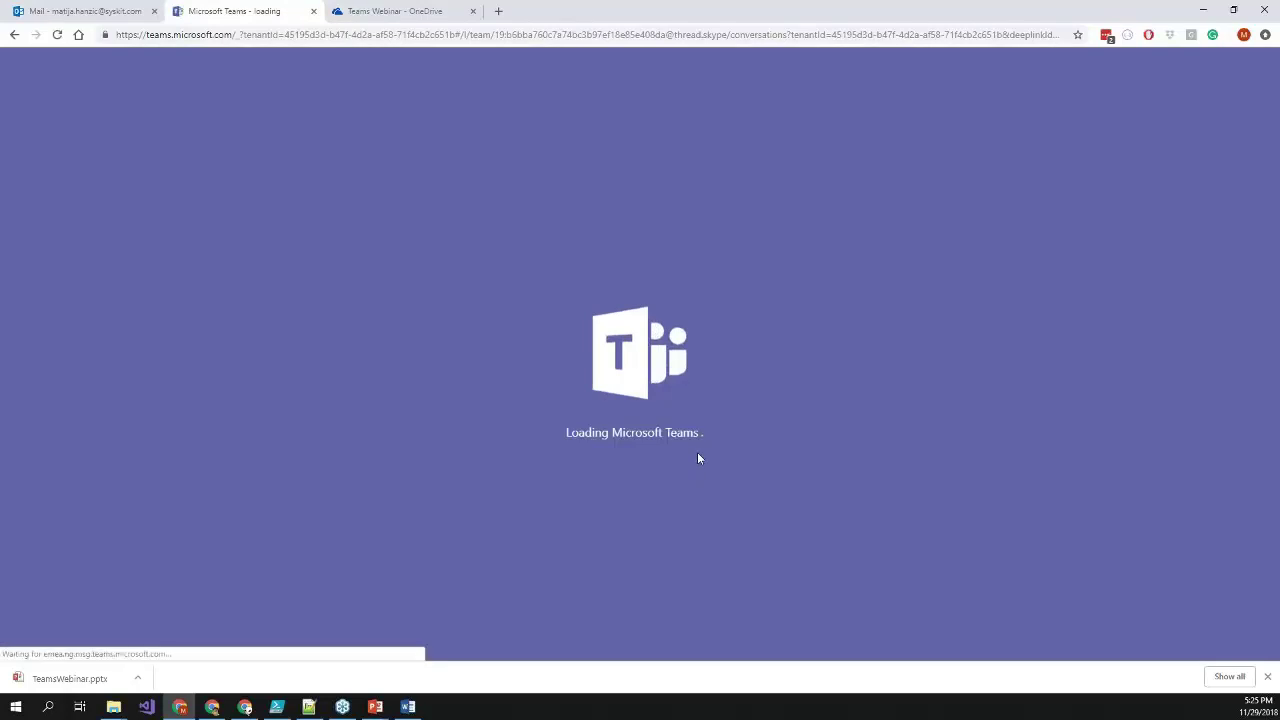
click(1266, 677)
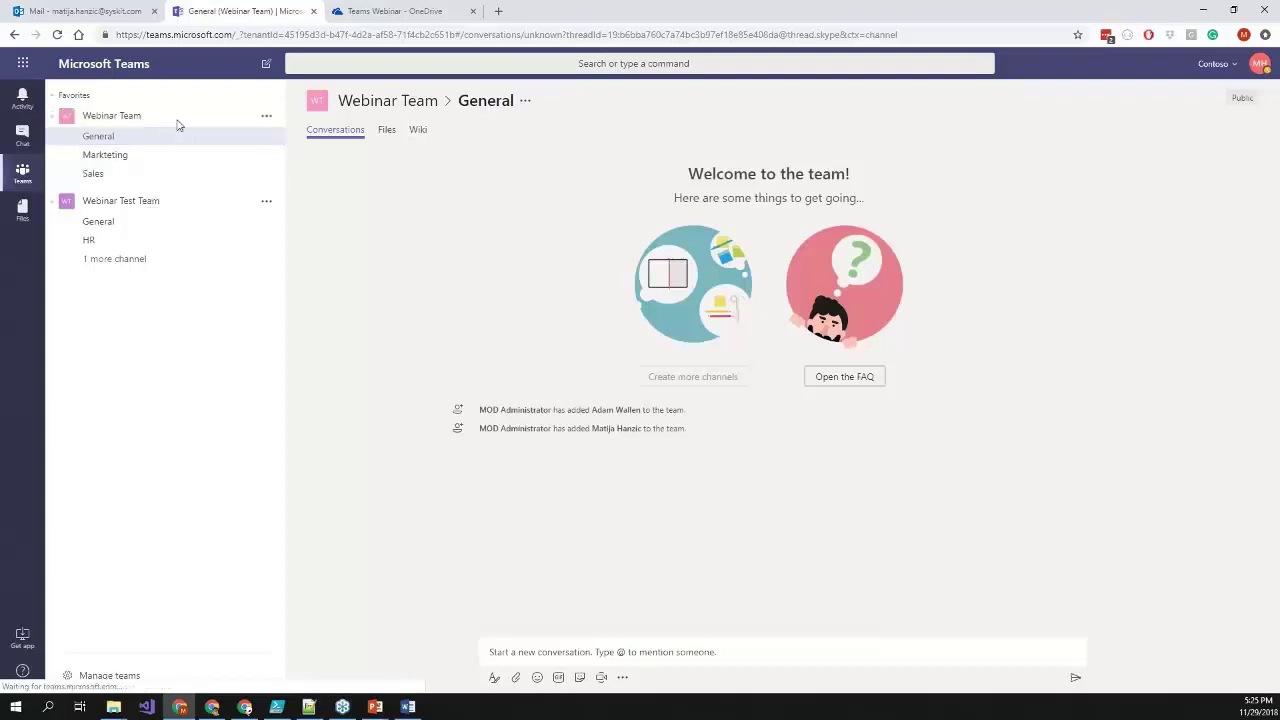
- Post 'hello' in the Webinar Team's General channel
click(622, 651)
text(hello)
key(Return)
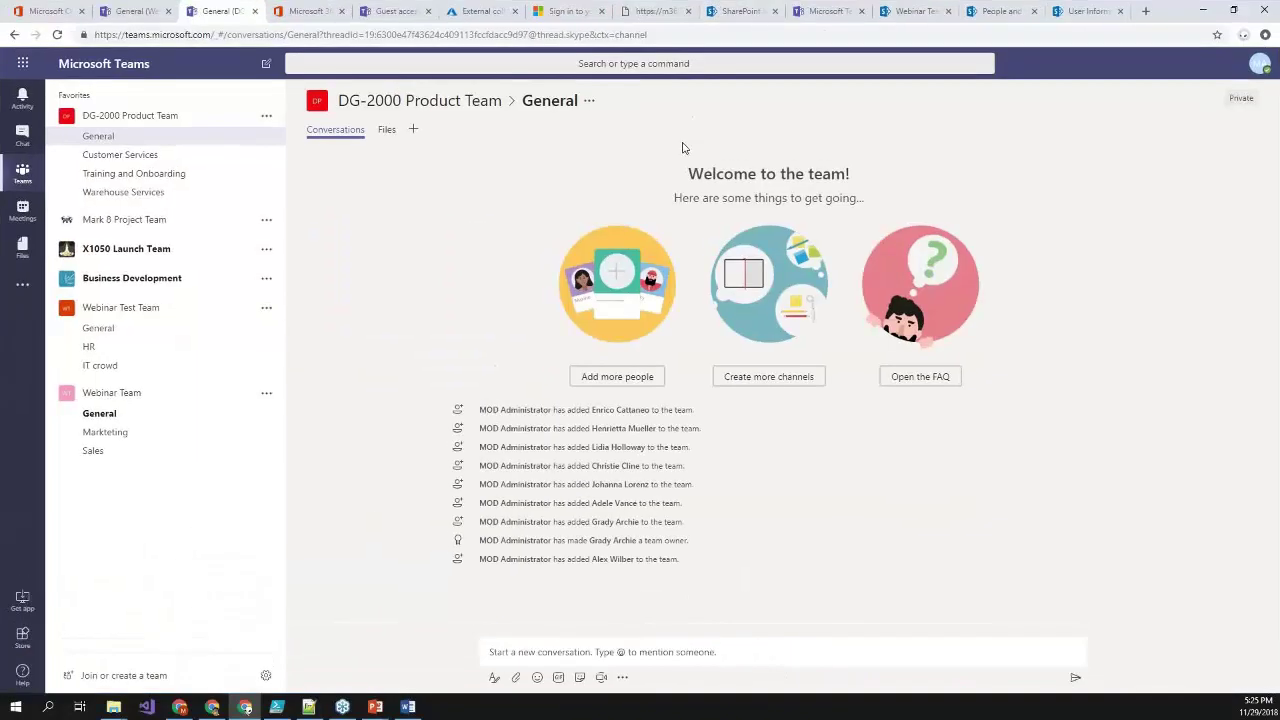
click(214, 357)
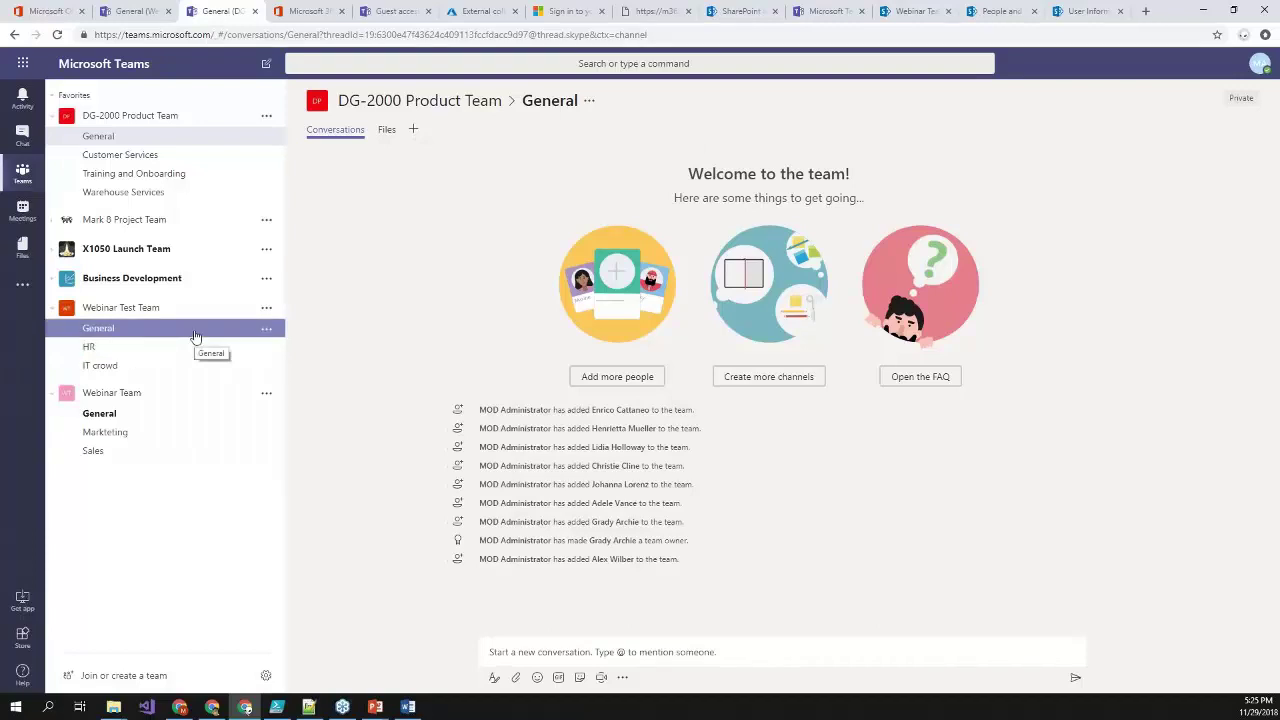
- Open the Webinar Team General channel's files in SharePoint
click(185, 419)
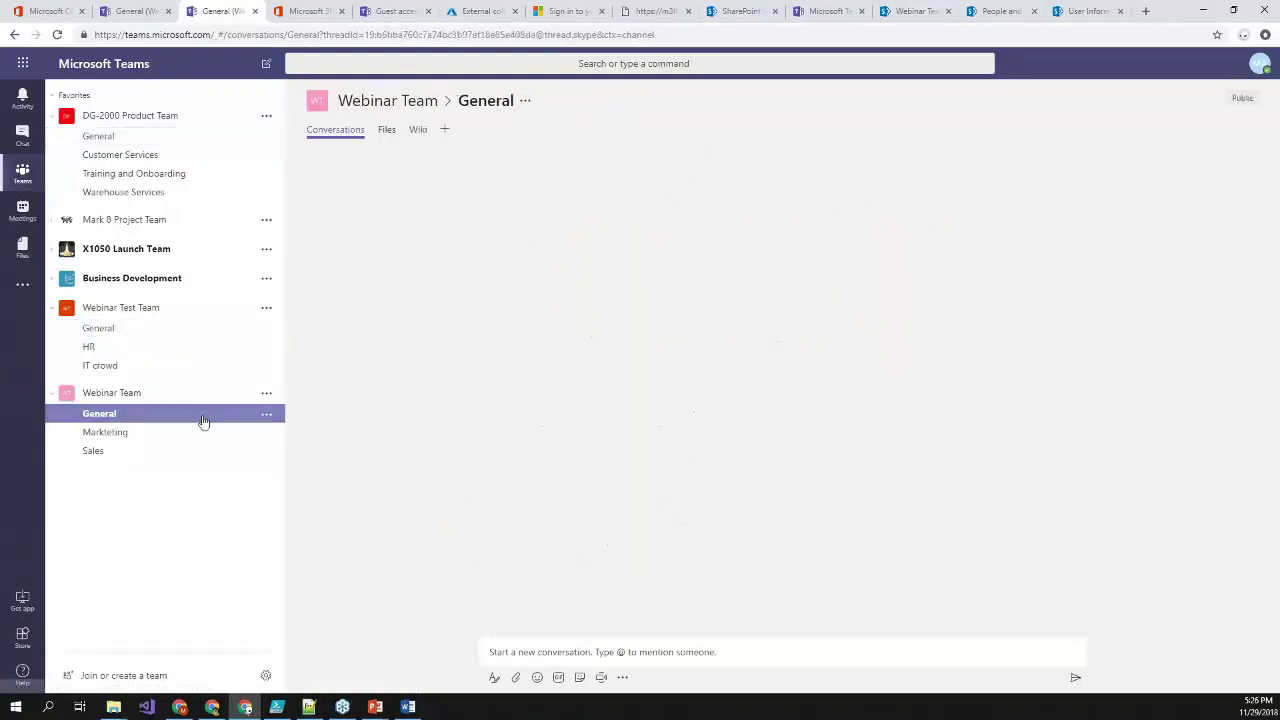
click(387, 131)
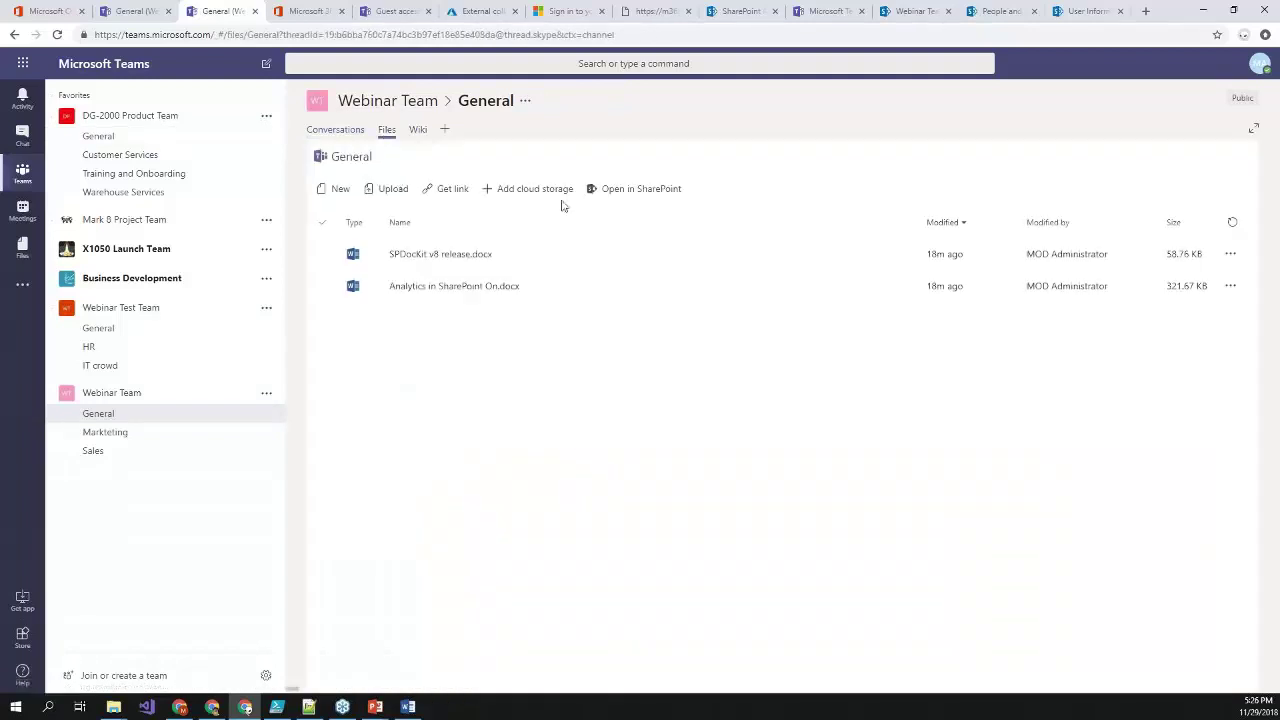
click(650, 192)
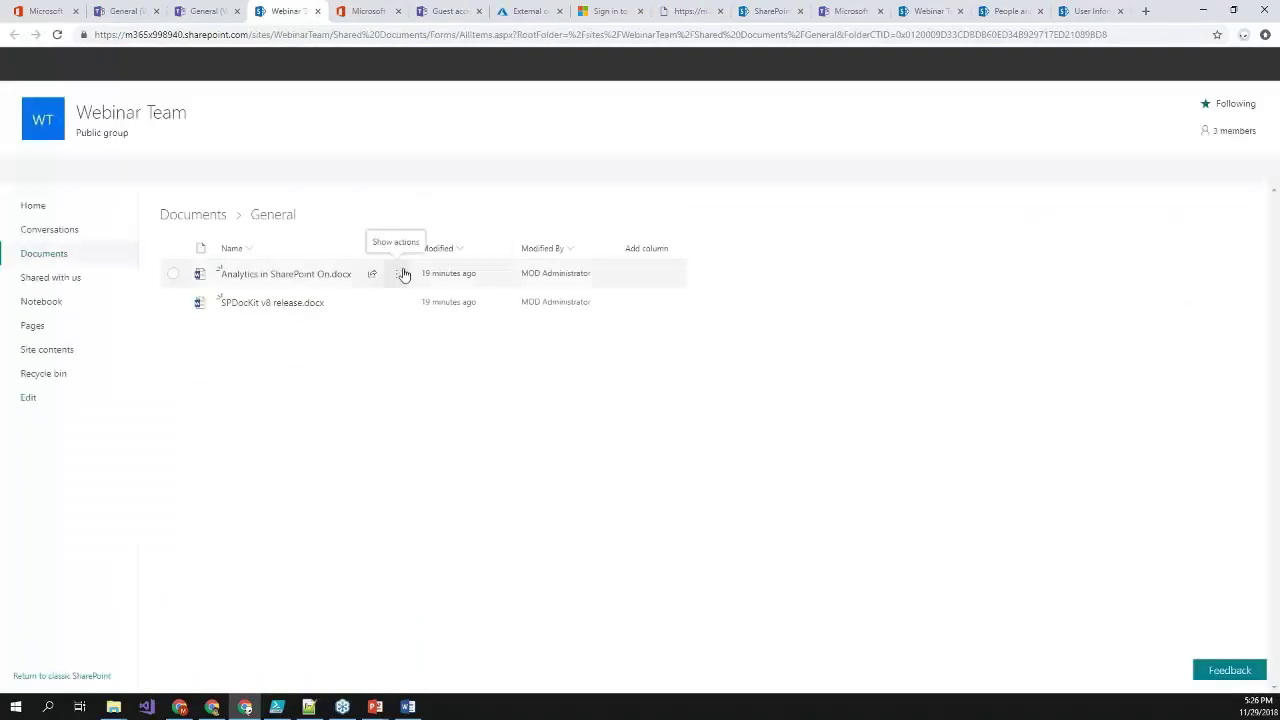
- Start sharing Analytics in SharePoint On.docx from its actions menu
click(397, 276)
click(503, 350)
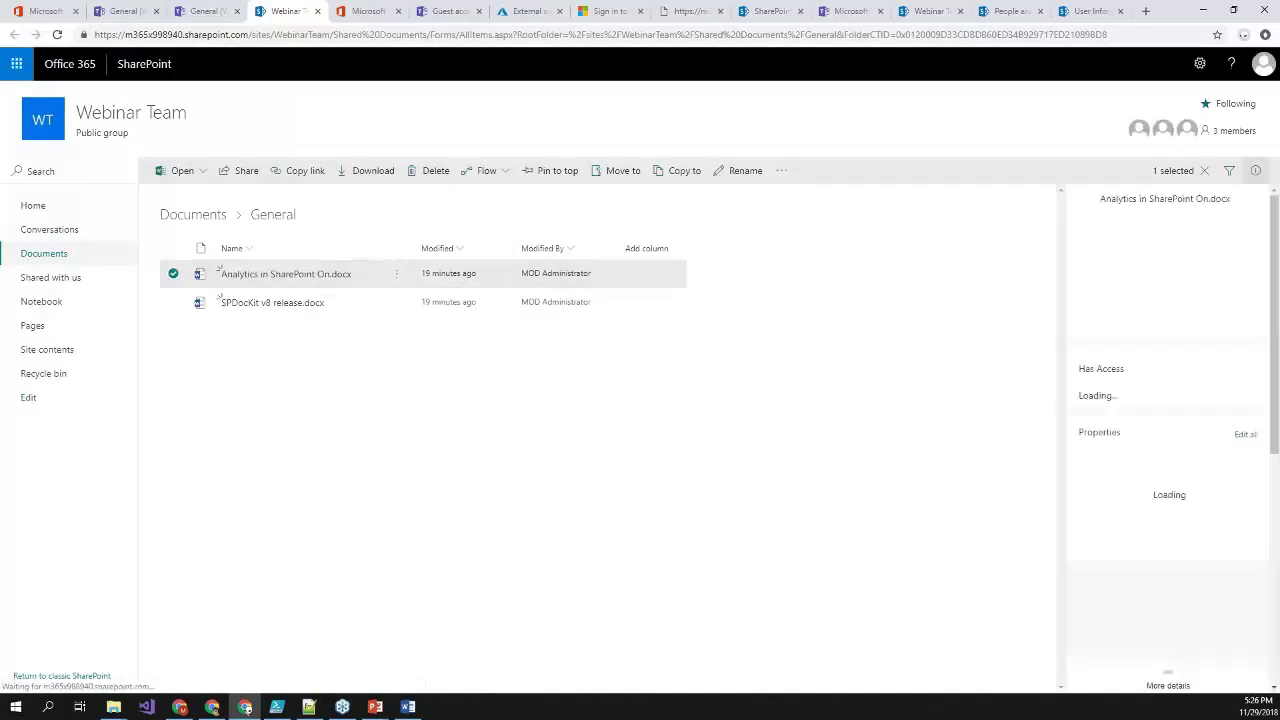
click(397, 275)
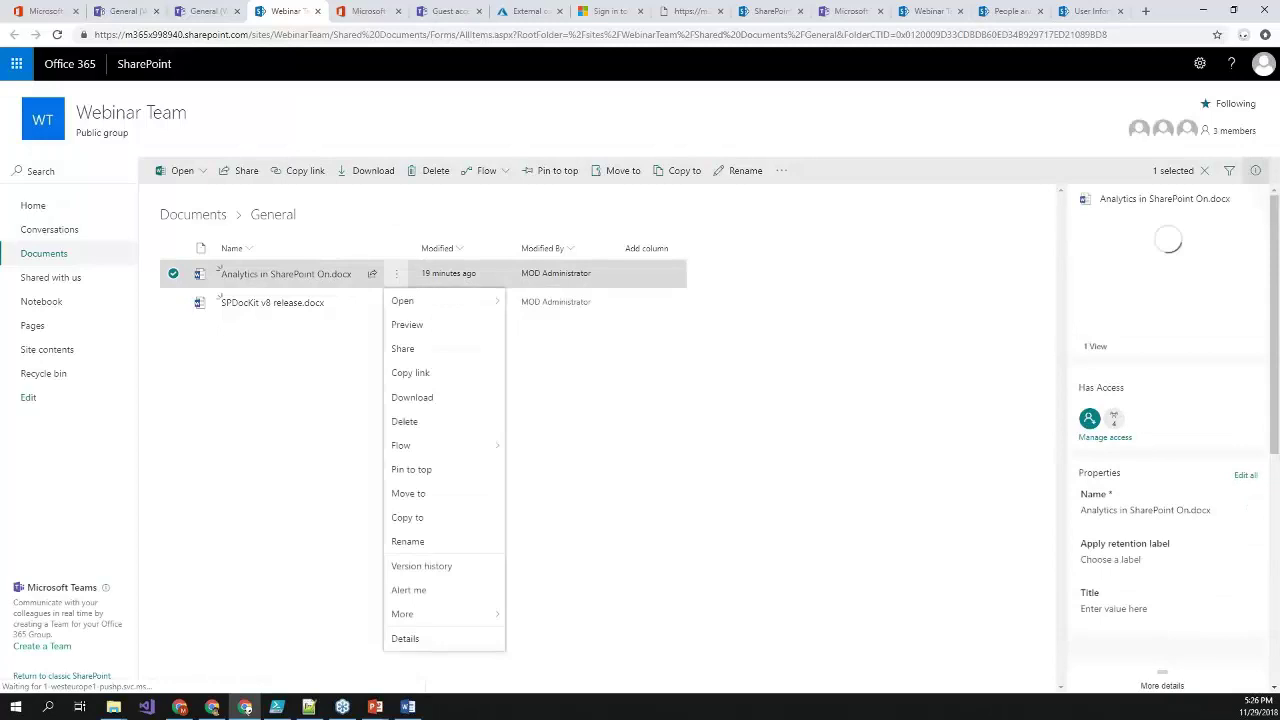
click(405, 350)
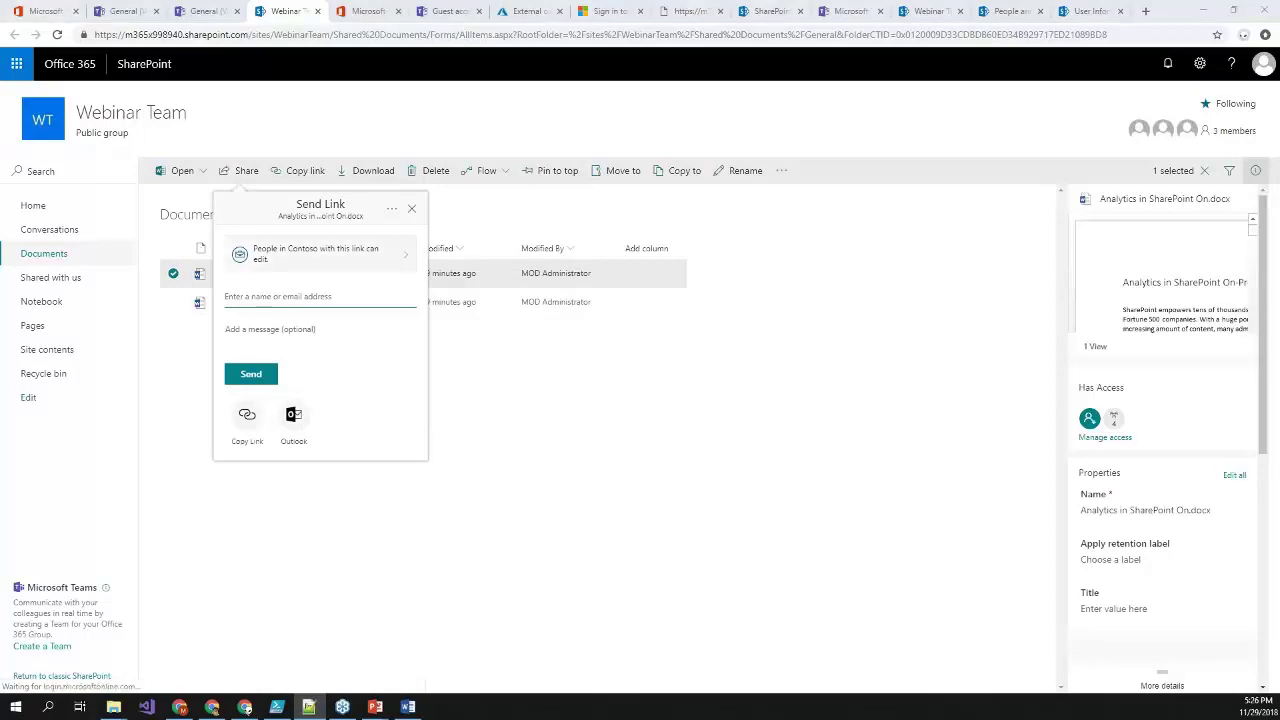
- Paste the external Gmail user's address as the sharing recipient and select them
click(298, 296)
key(ctrl+v)
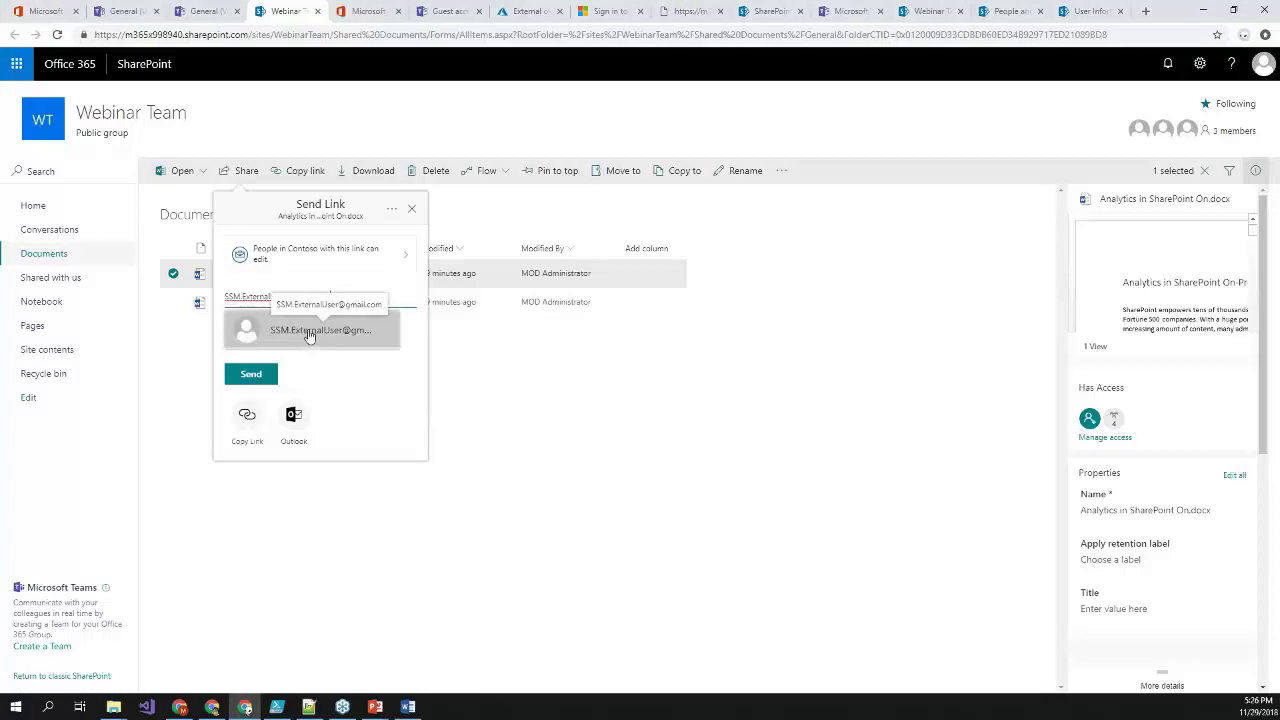
click(300, 331)
- Restrict the link to Specific people, apply it, and send it to the guest
click(320, 255)
click(288, 344)
click(328, 431)
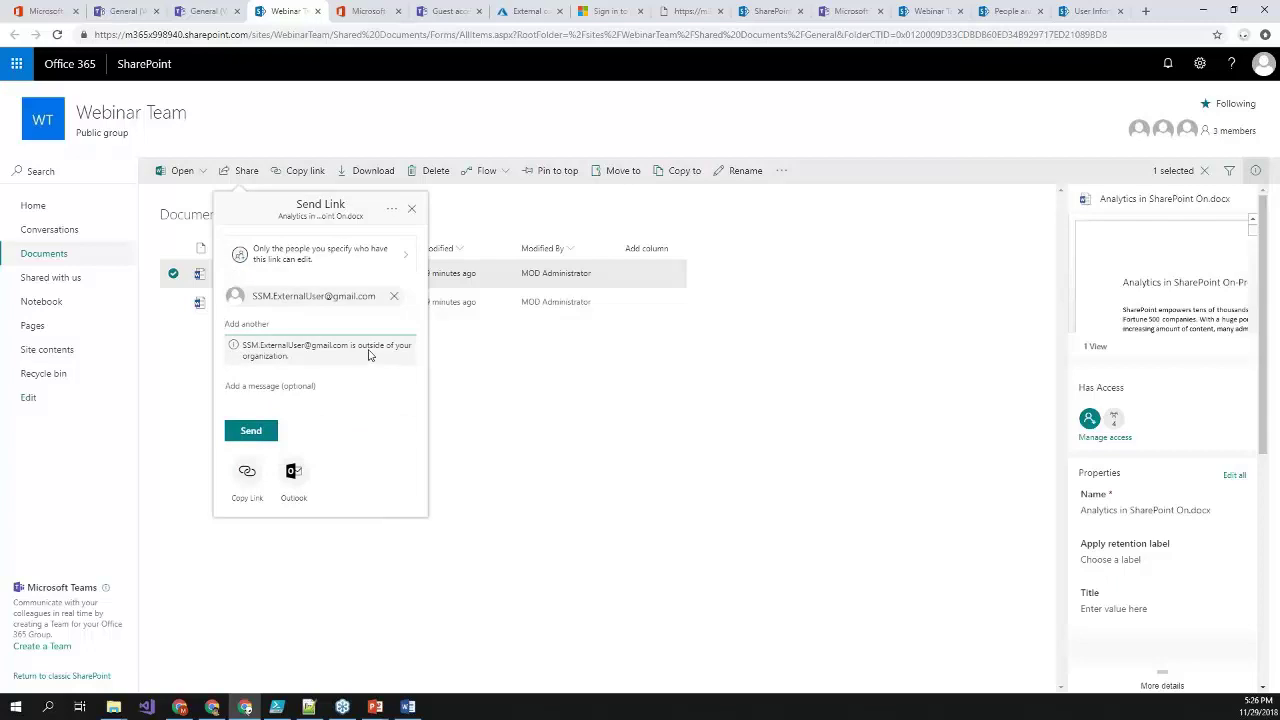
click(252, 436)
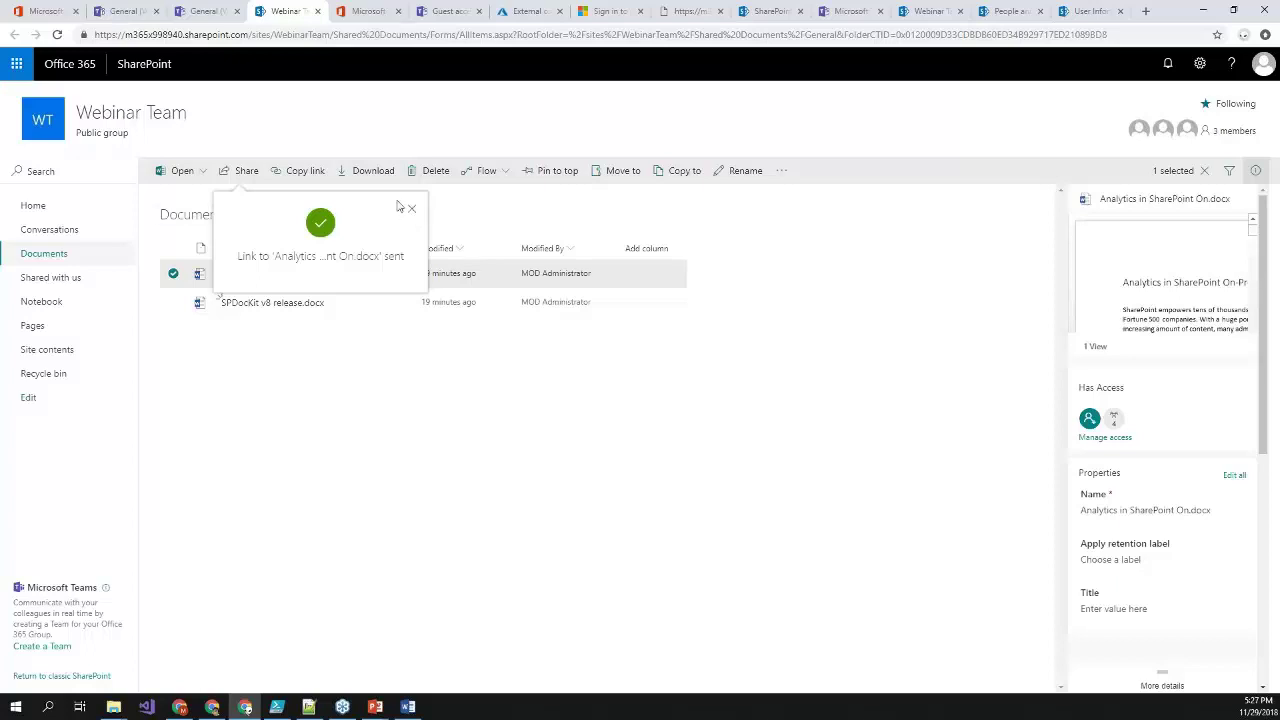
key(alt+Tab)
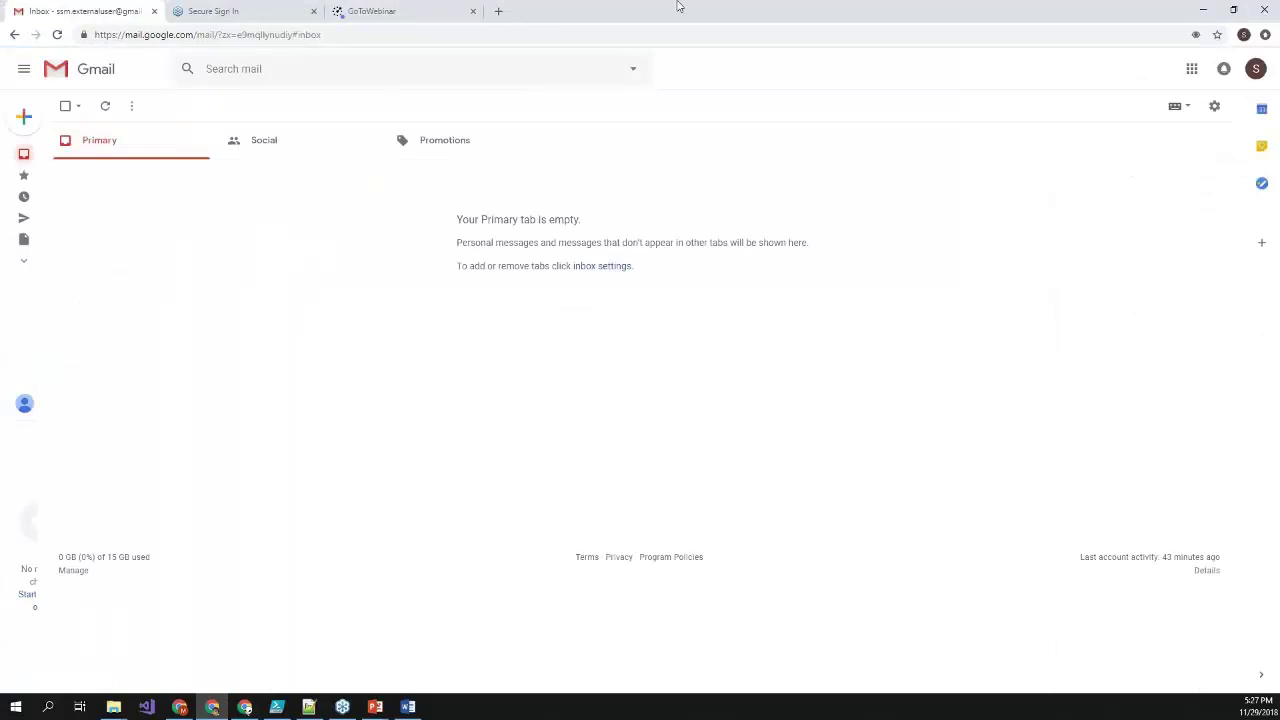
- Find MOD Administrator's sharing email in the guest's Gmail Spam folder and open it
click(22, 262)
scroll(86, 277, down, 3)
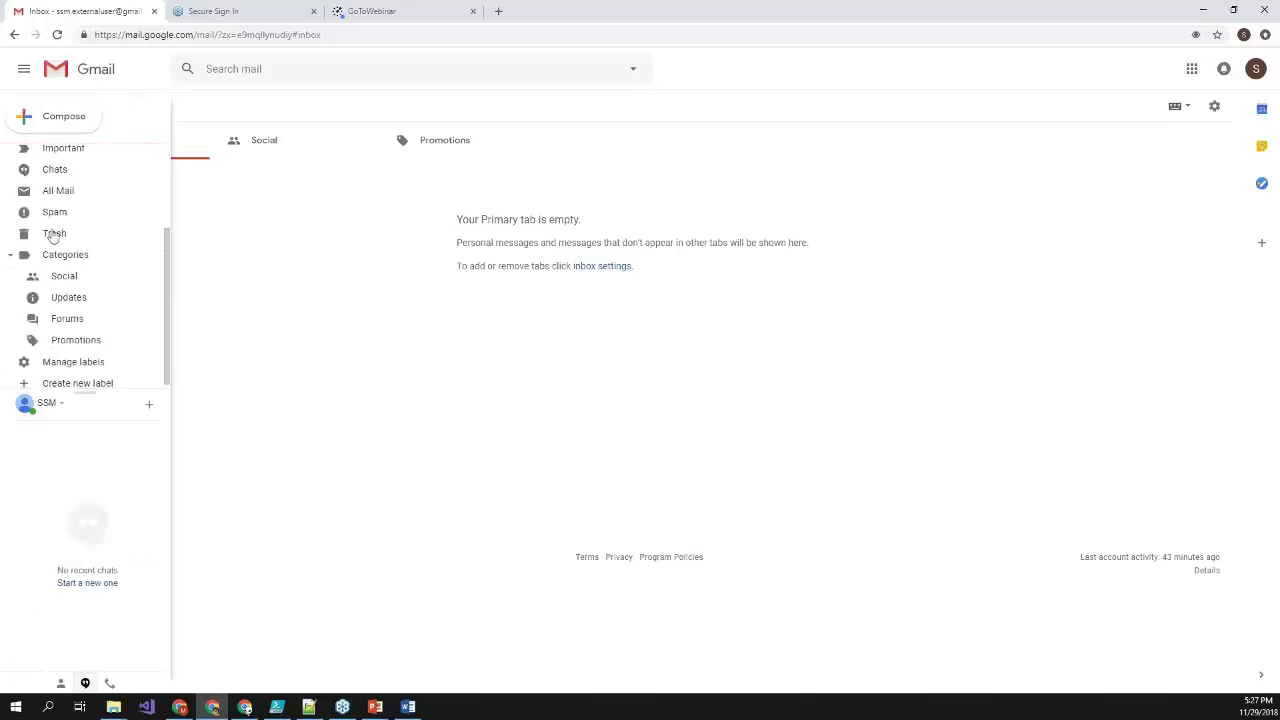
click(54, 214)
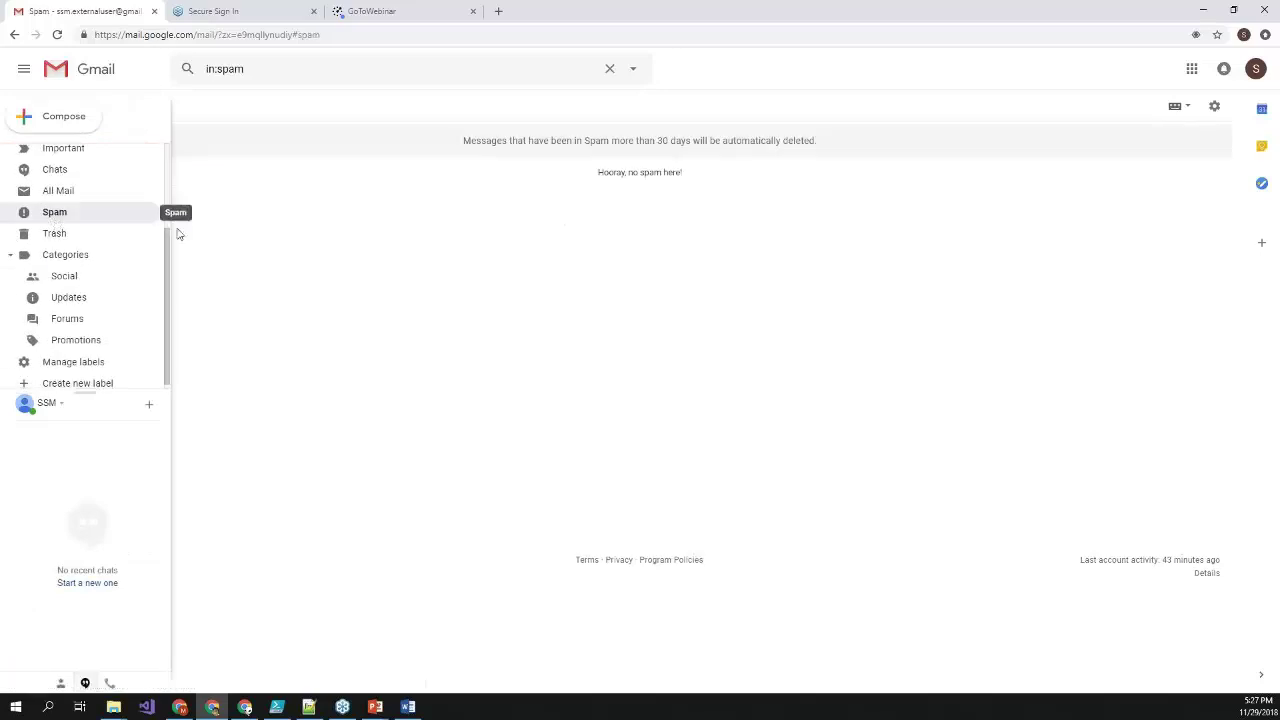
click(106, 106)
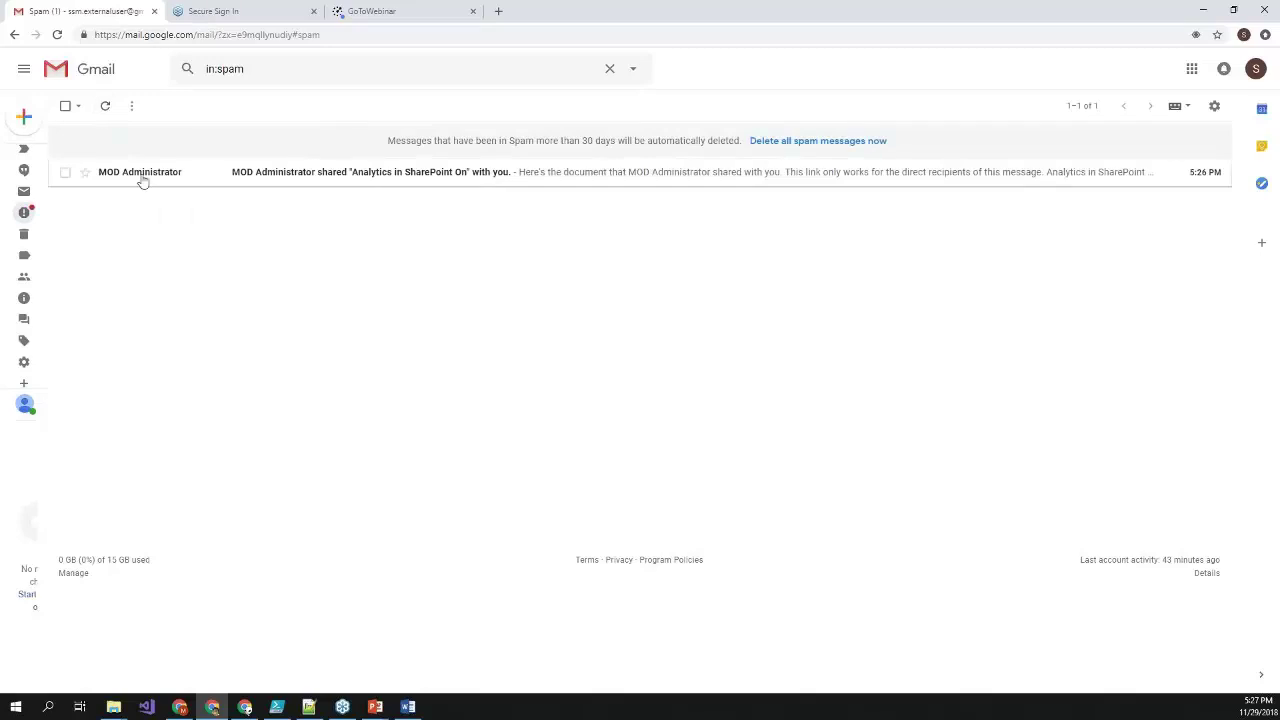
click(142, 178)
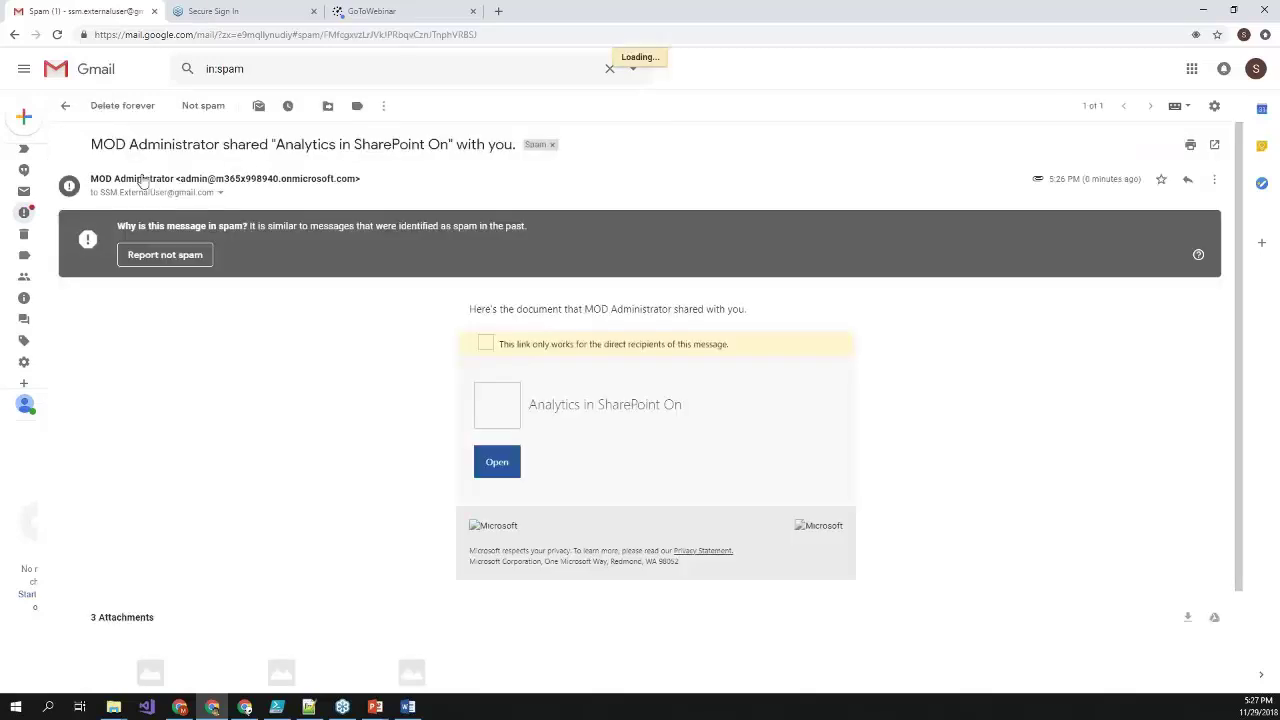
- Open Analytics in SharePoint On.docx from the email and scroll through it in Word Online
click(505, 466)
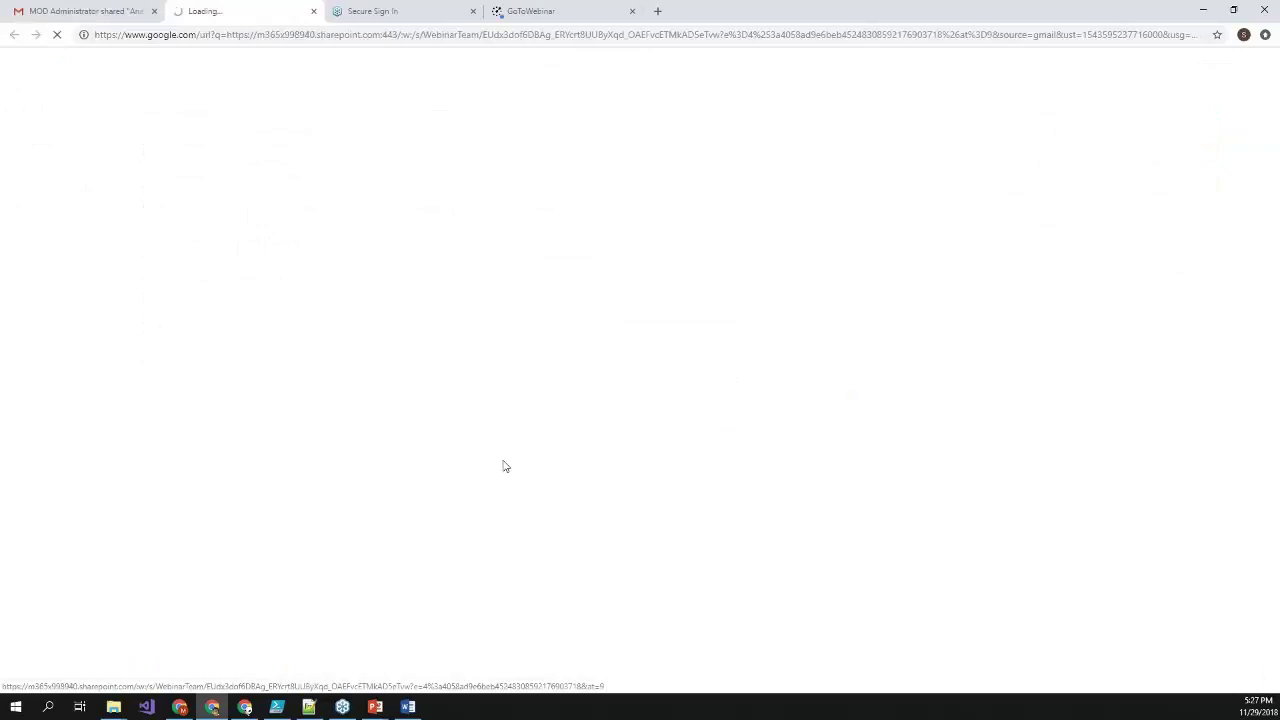
click(111, 11)
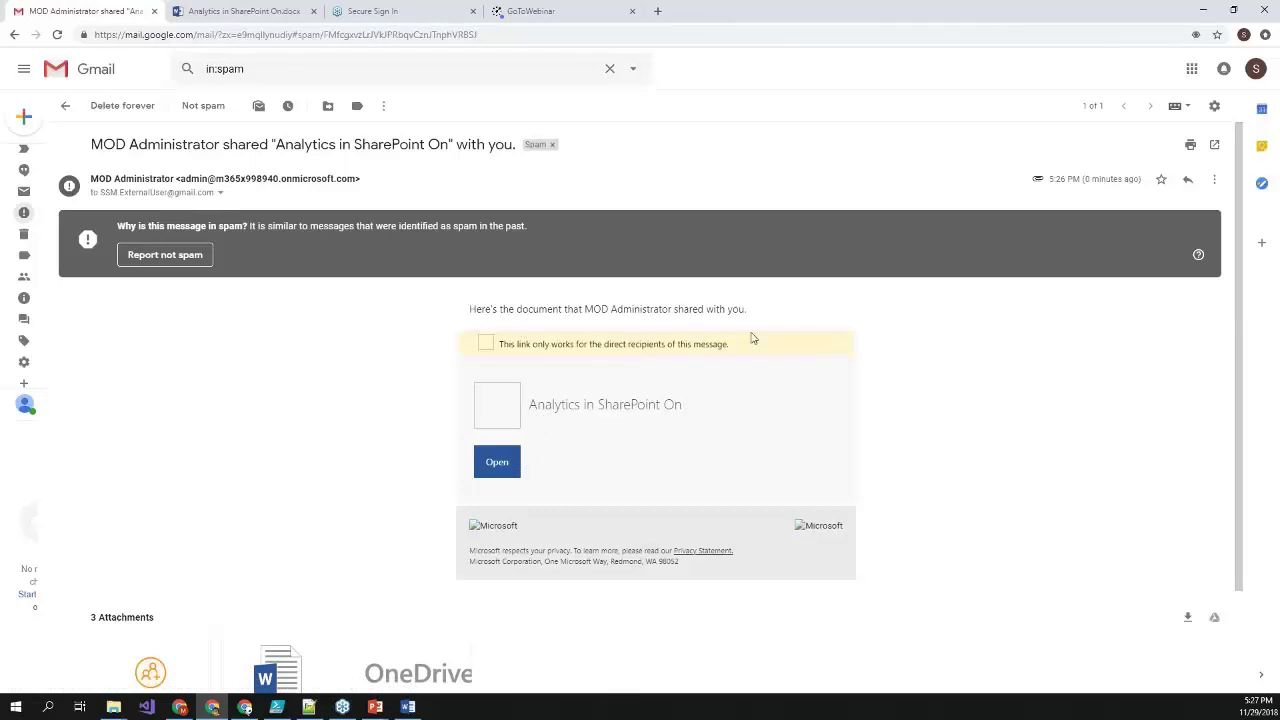
click(282, 9)
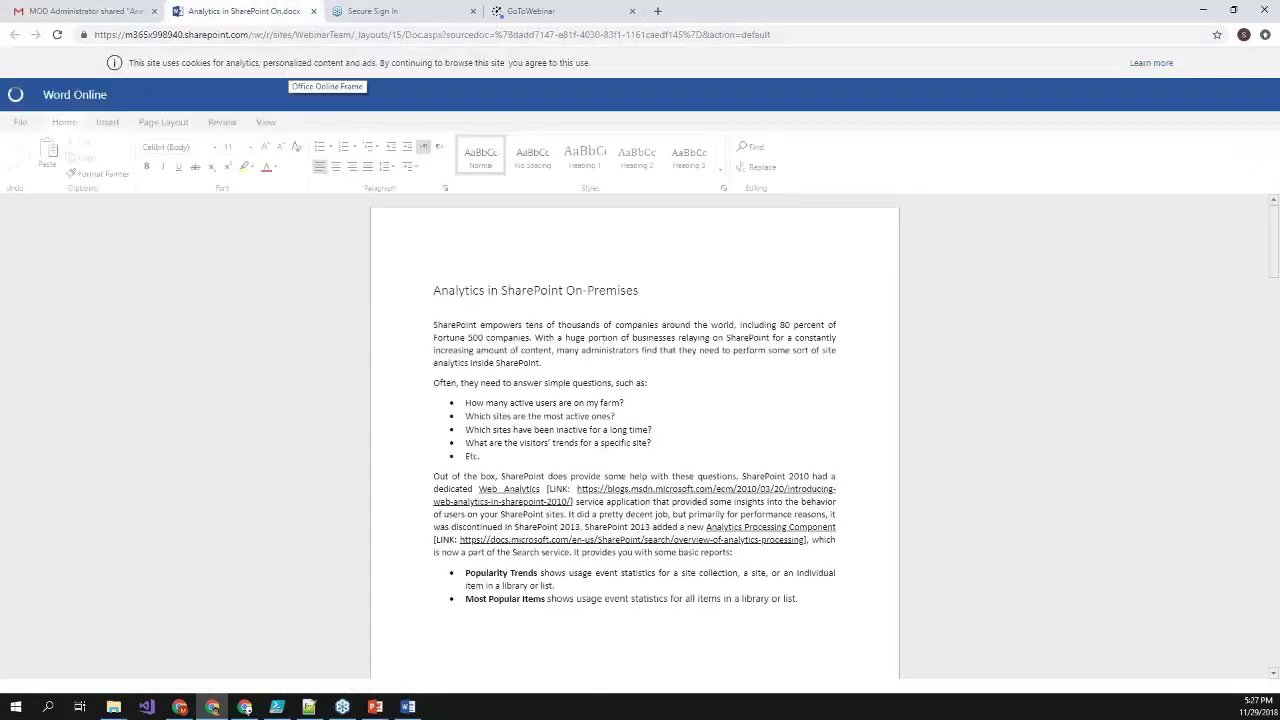
scroll(455, 306, down, 3)
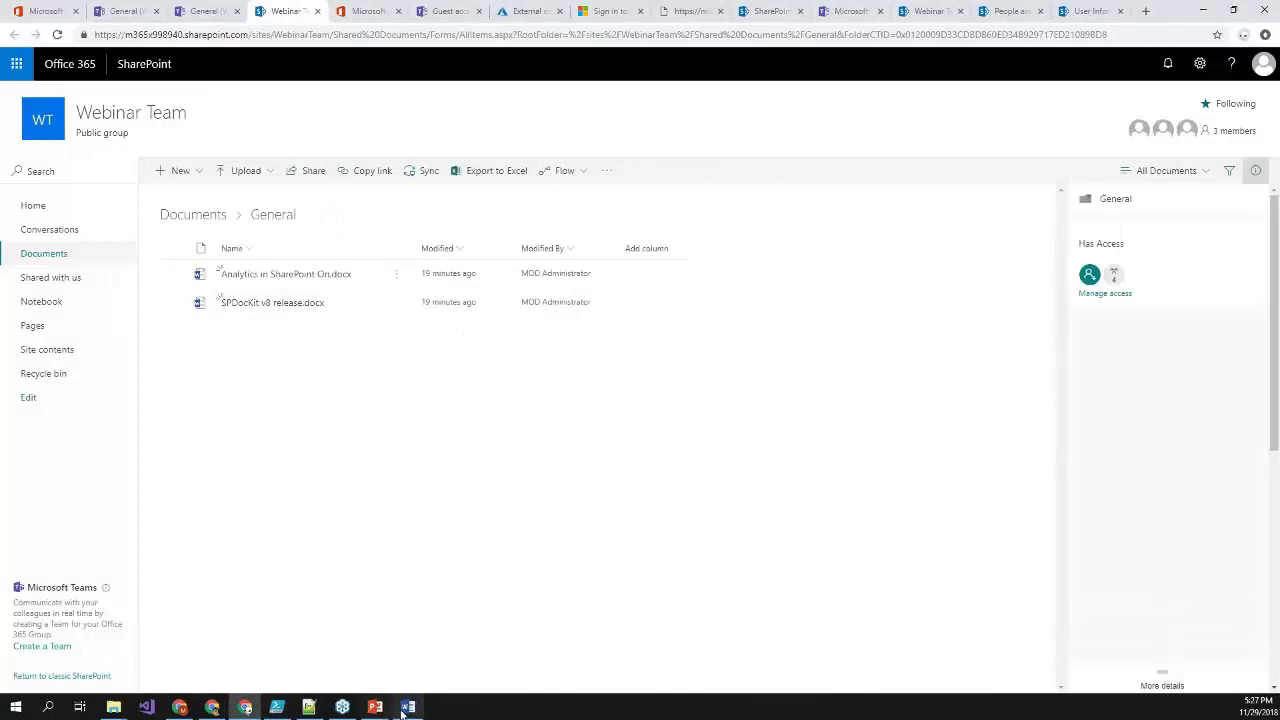
- Open Webinar Team under Manage teams and review its three members, including the guest
mouse_move(406, 710)
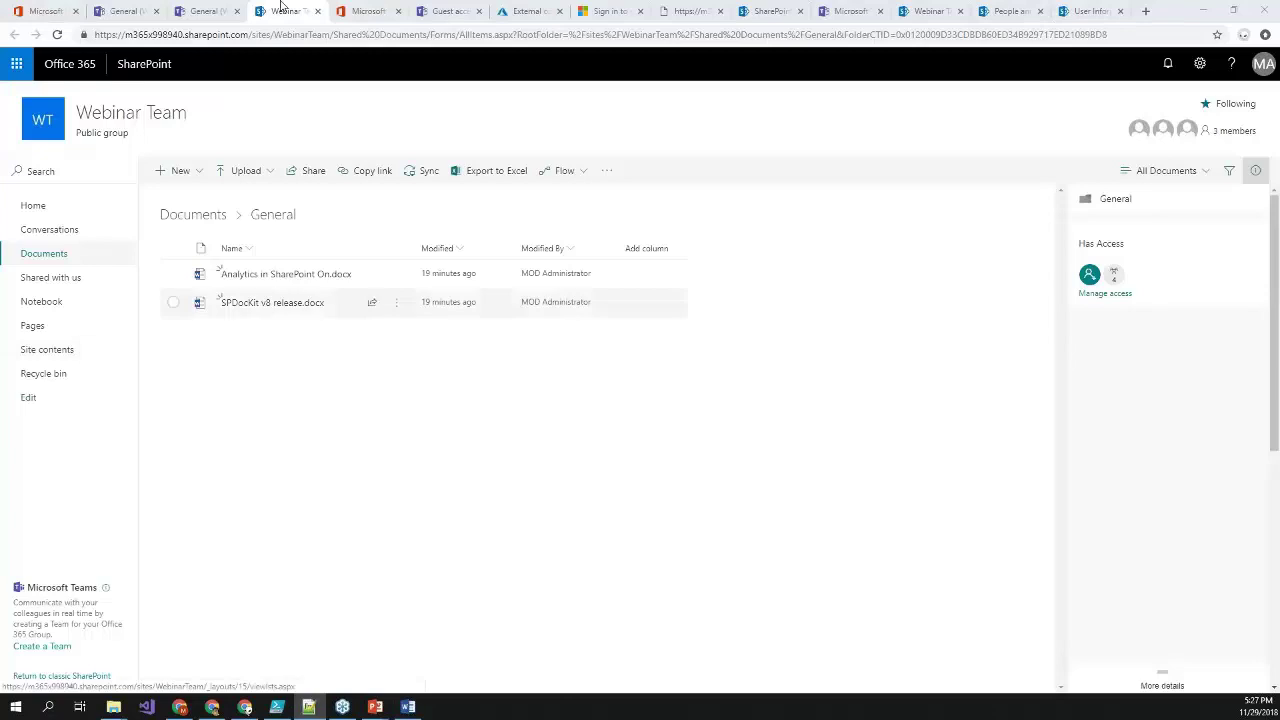
click(222, 10)
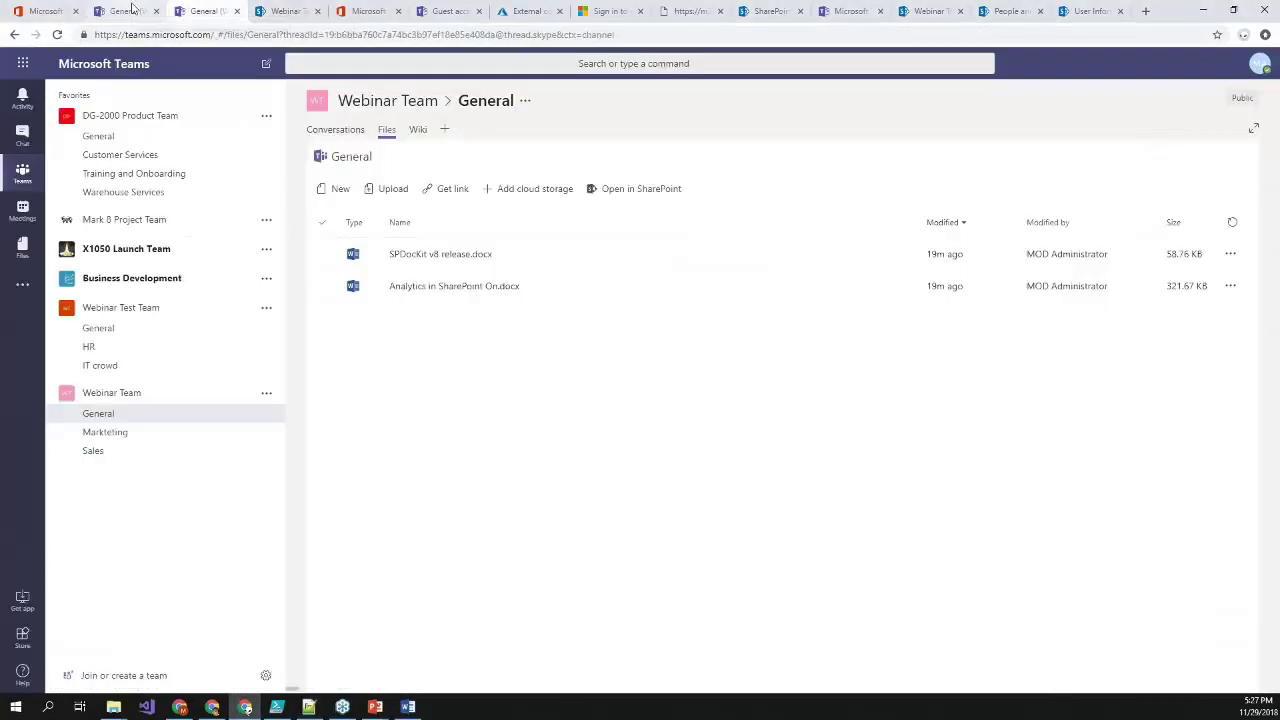
click(449, 10)
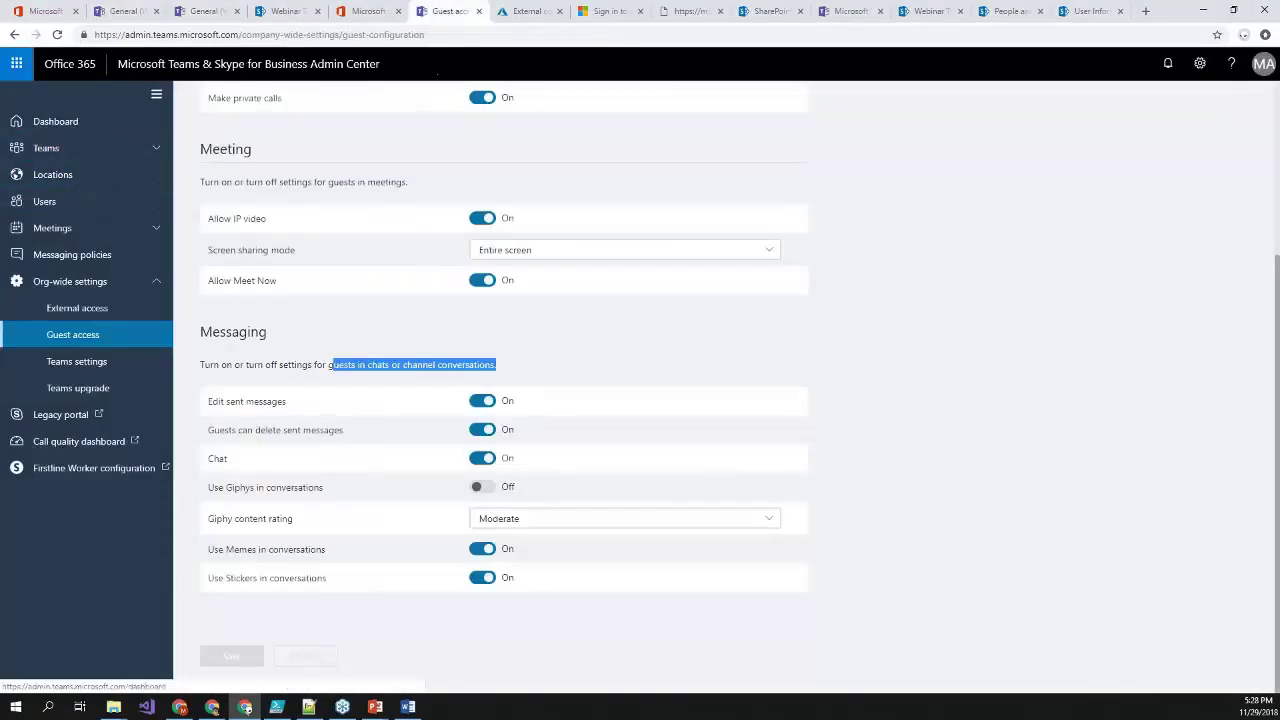
click(62, 148)
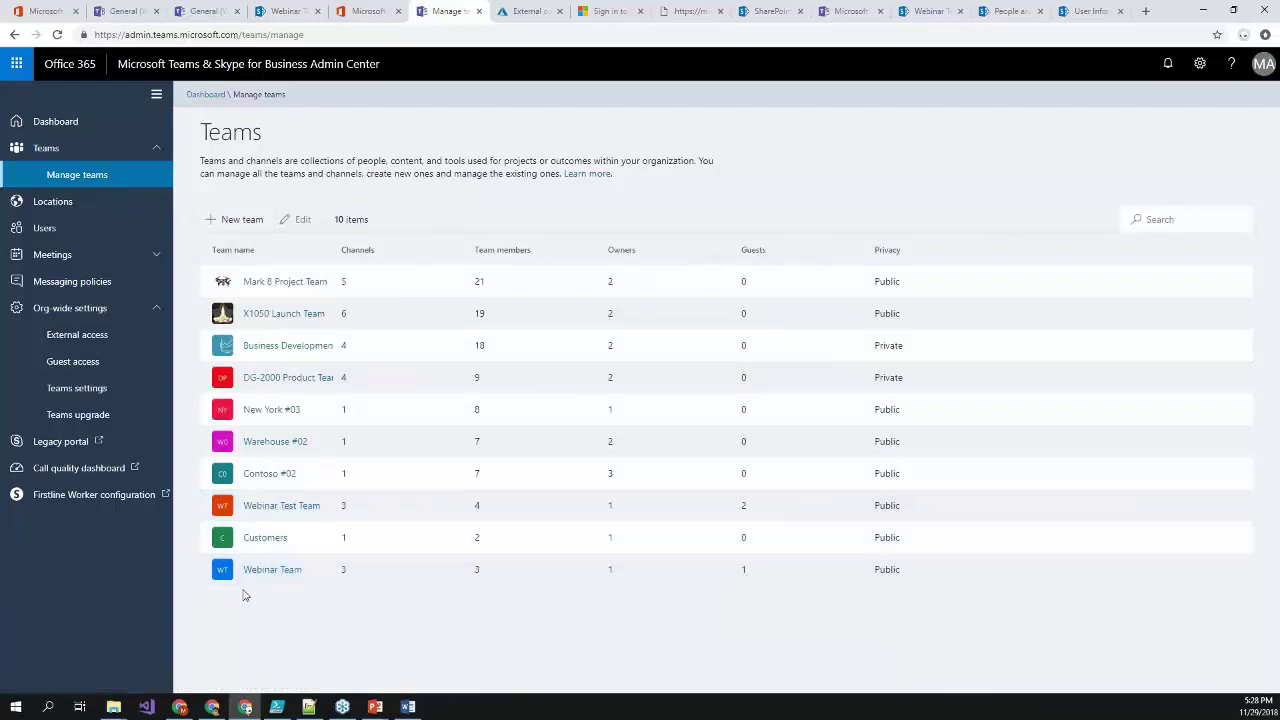
click(268, 571)
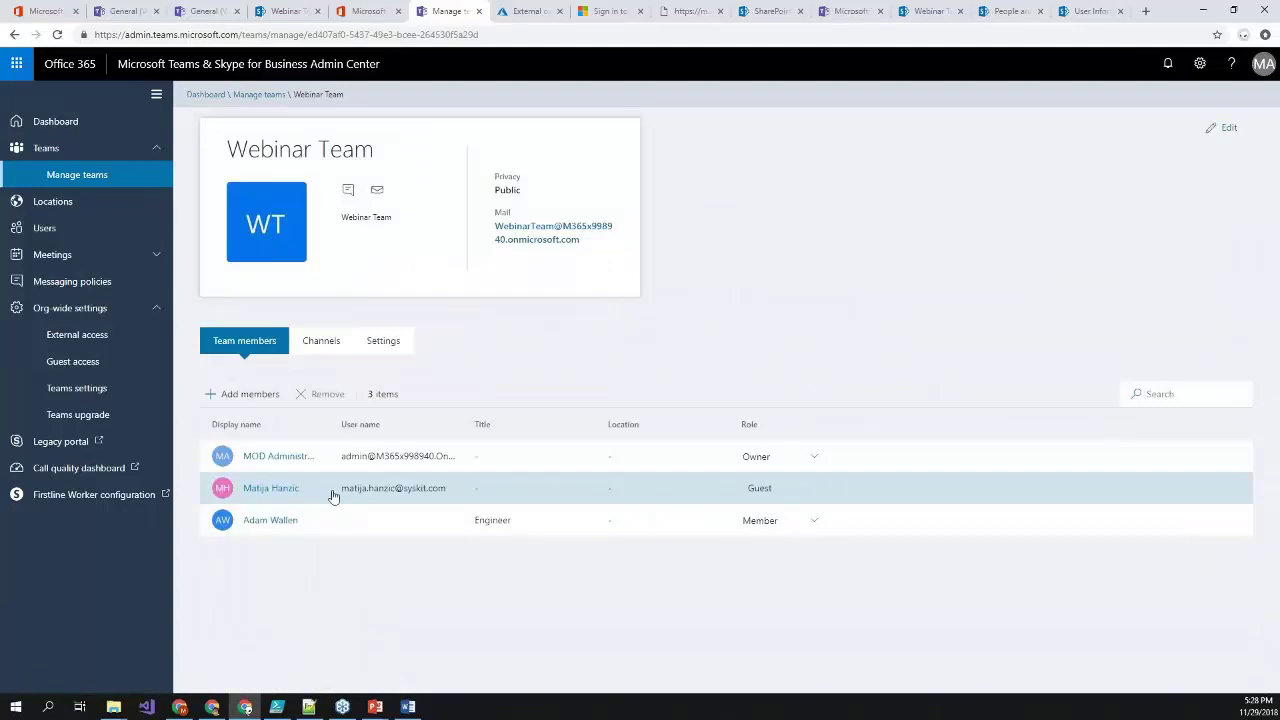
drag(450, 492, 242, 488)
click(42, 8)
- From the app launcher, open Admin and view Users > Guest users, listing two guest accounts
click(18, 63)
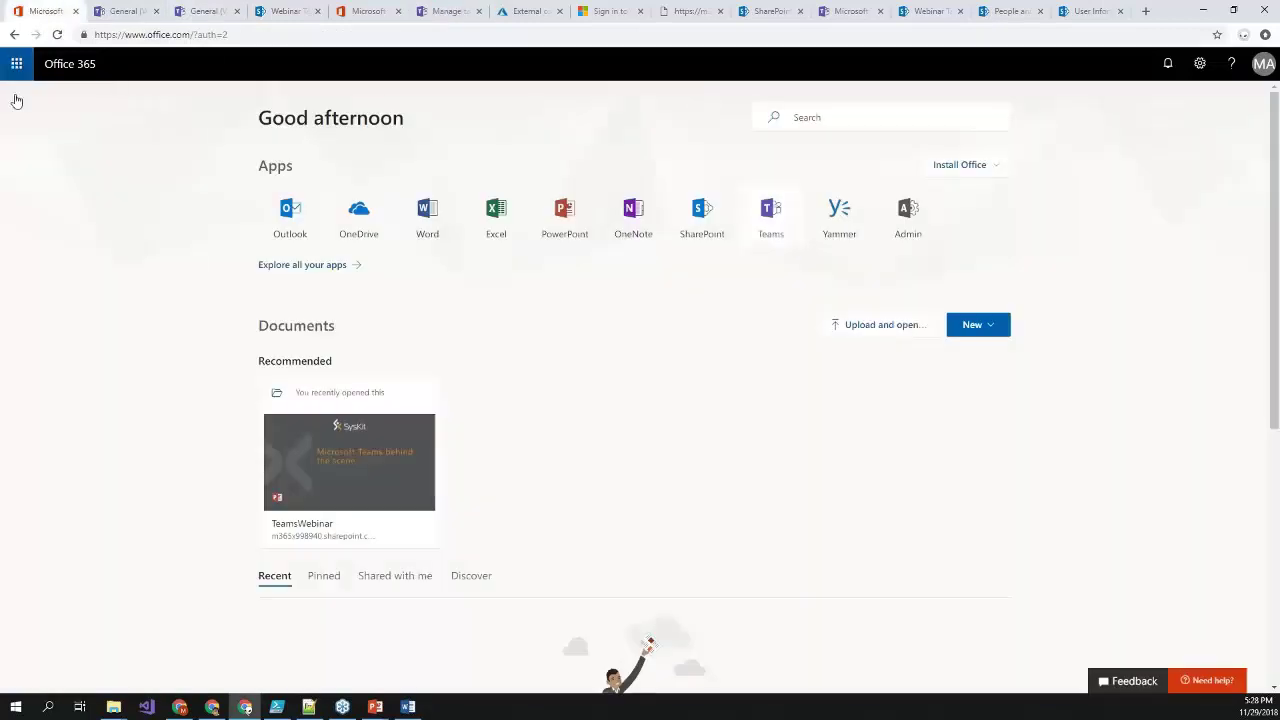
click(118, 283)
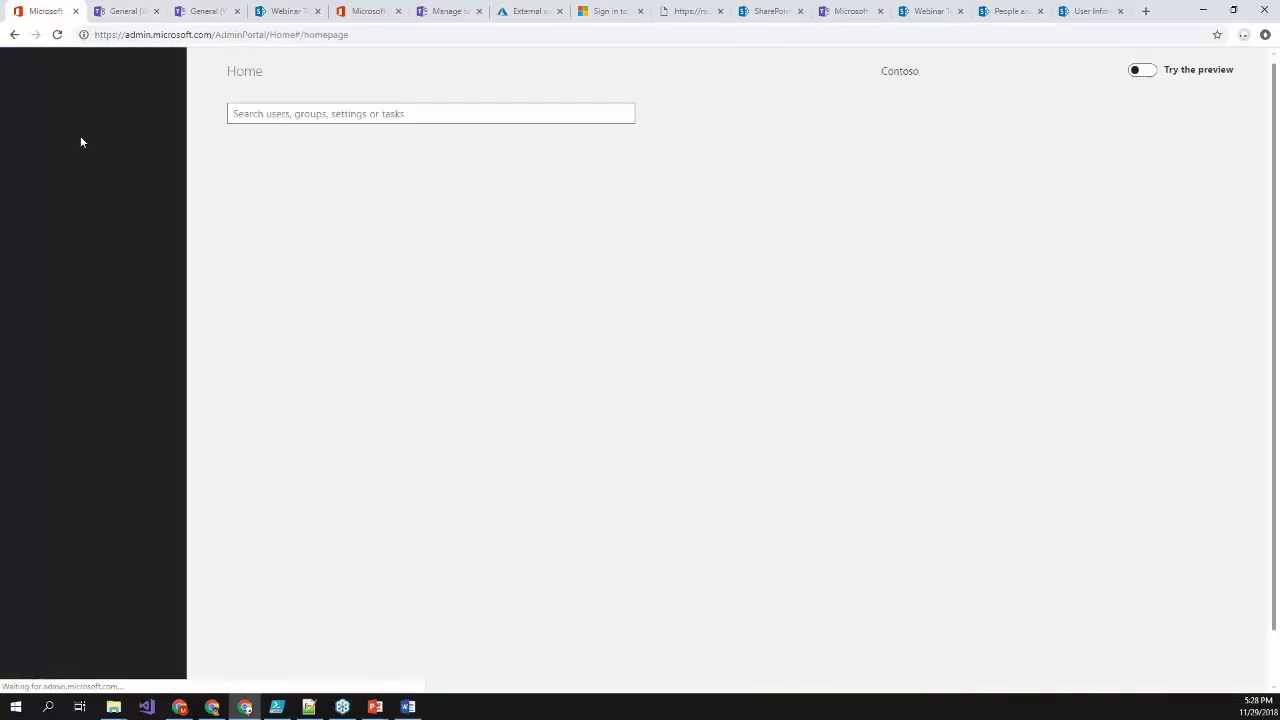
click(58, 170)
click(66, 258)
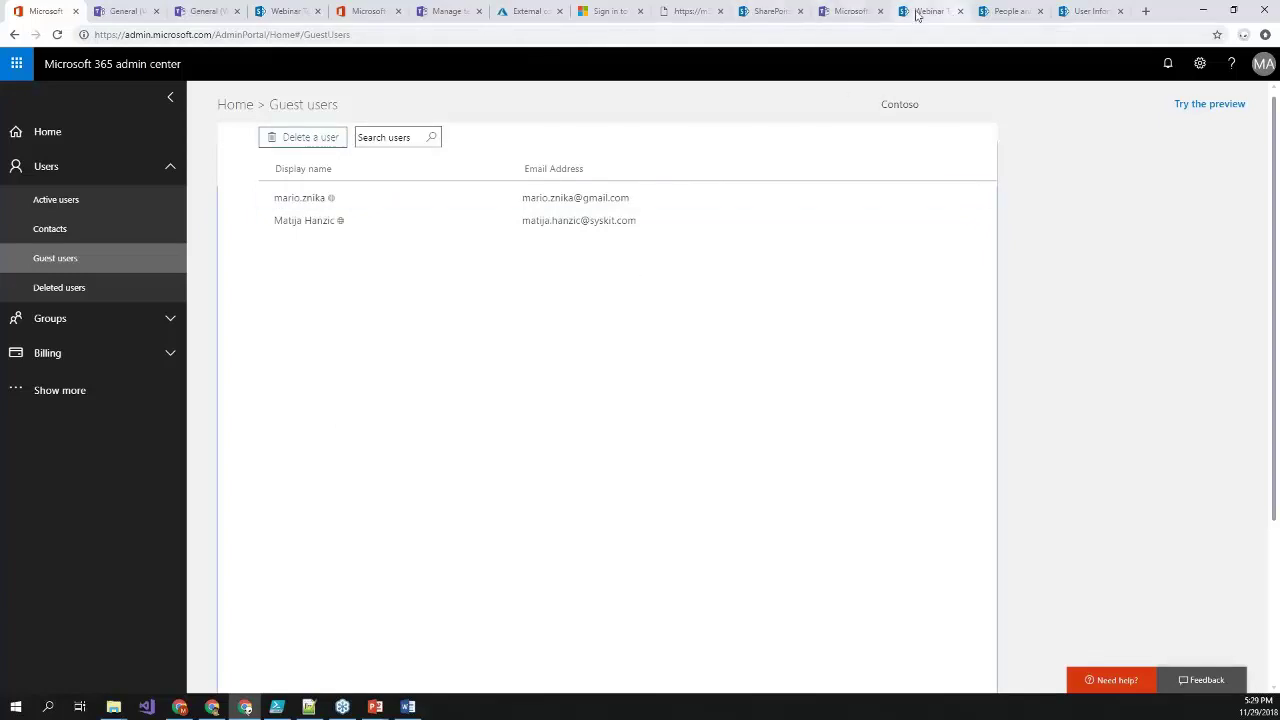
click(1090, 11)
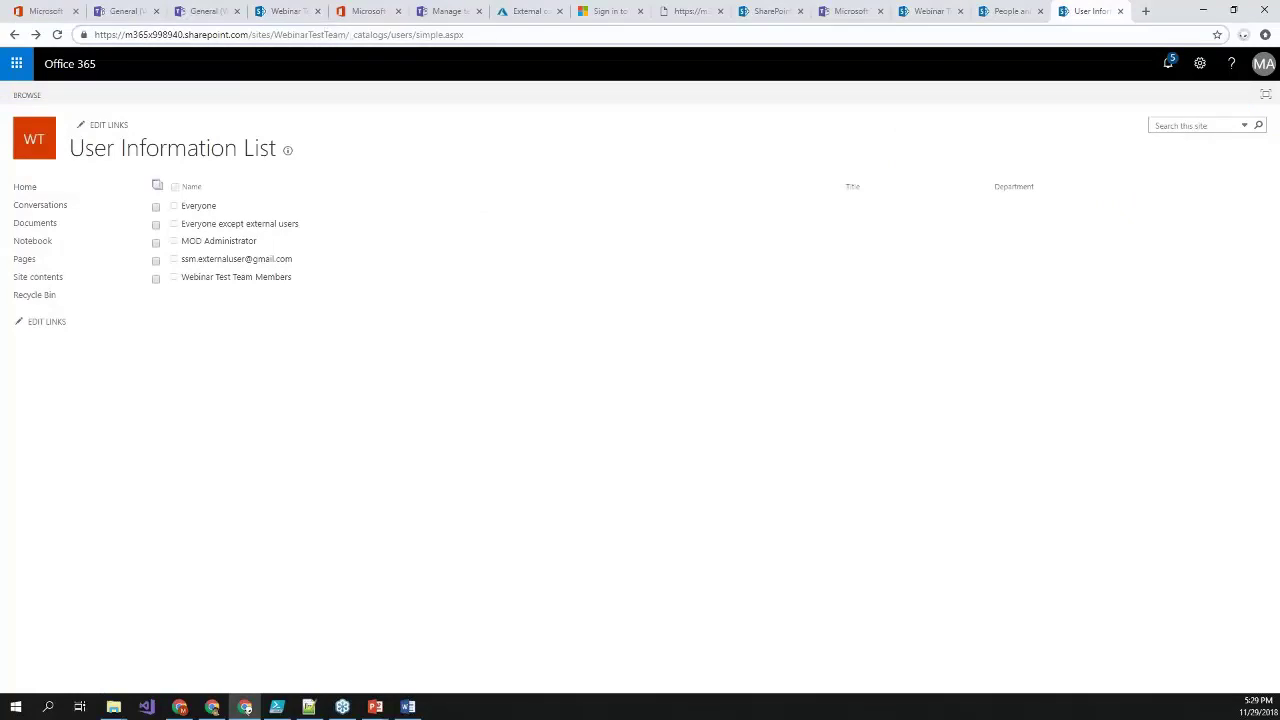
- Change the site URL from WebinarTestTeam to WebinarTeam to load its User Information List
click(330, 34)
click(330, 34)
key(BackSpace)
key(BackSpace)
key(BackSpace)
key(BackSpace)
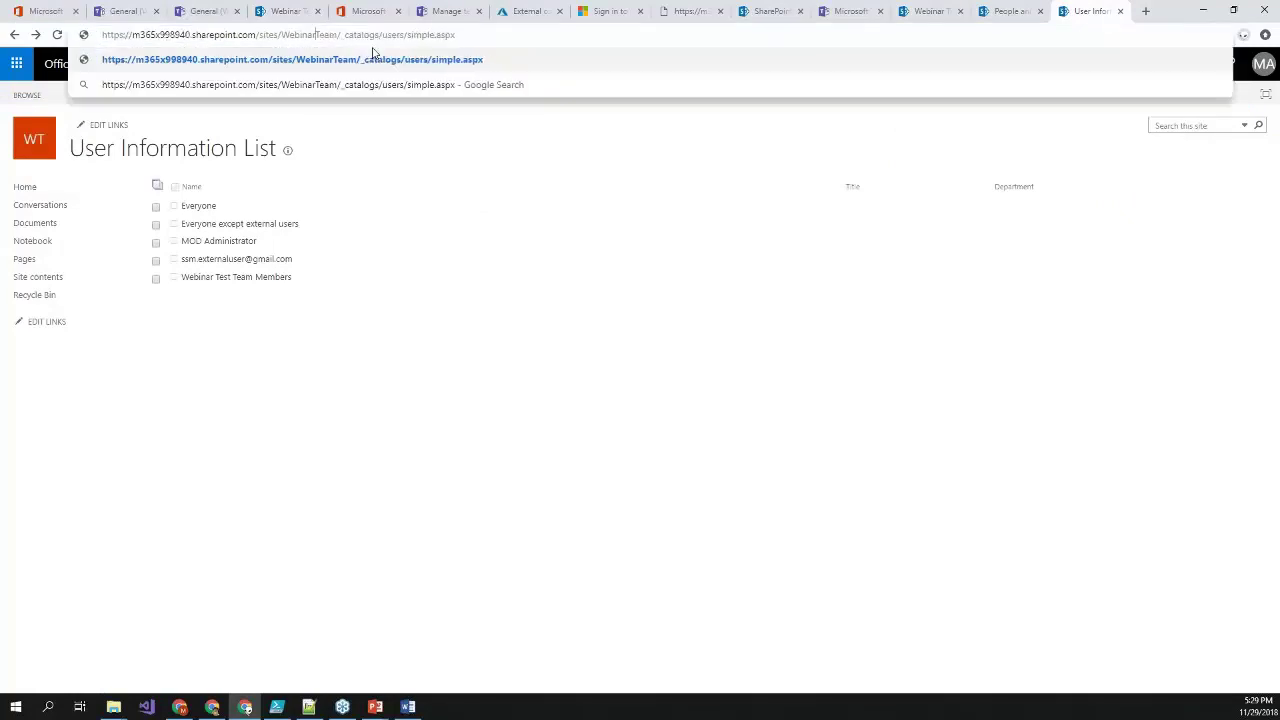
key(Return)
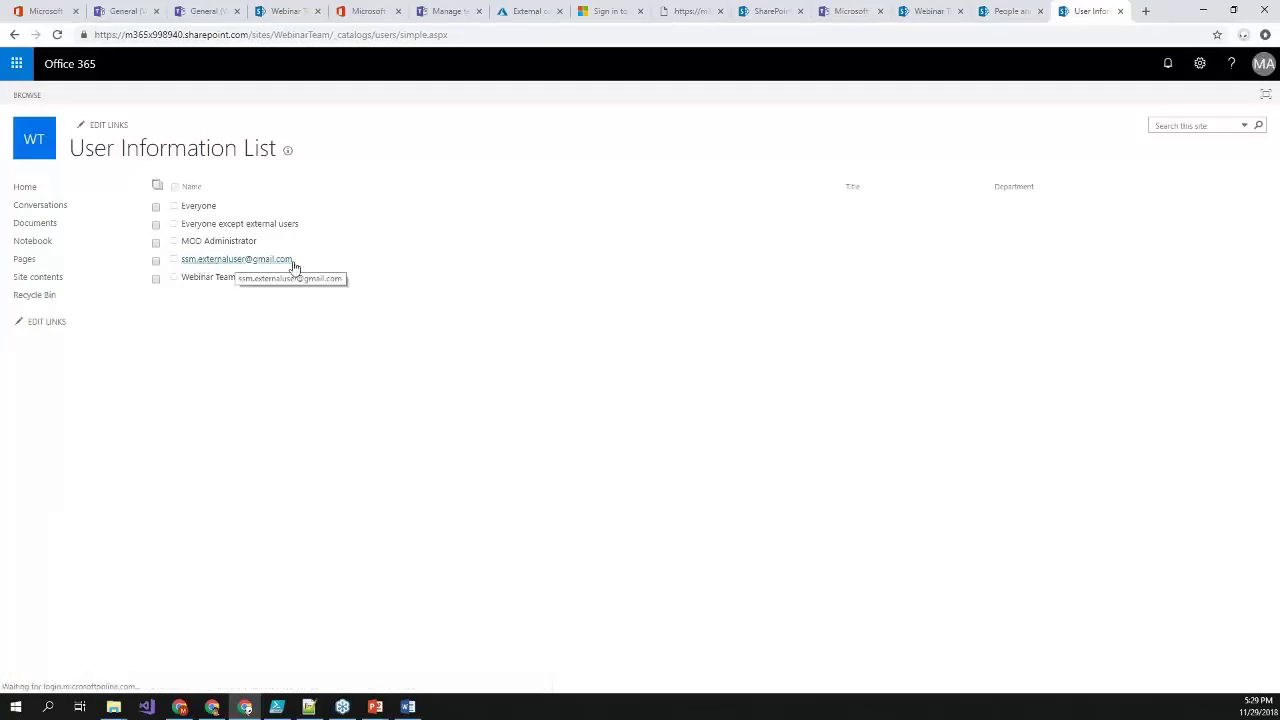
- Highlight the external guest's entry and the user-list part of the page address
drag(288, 267, 191, 266)
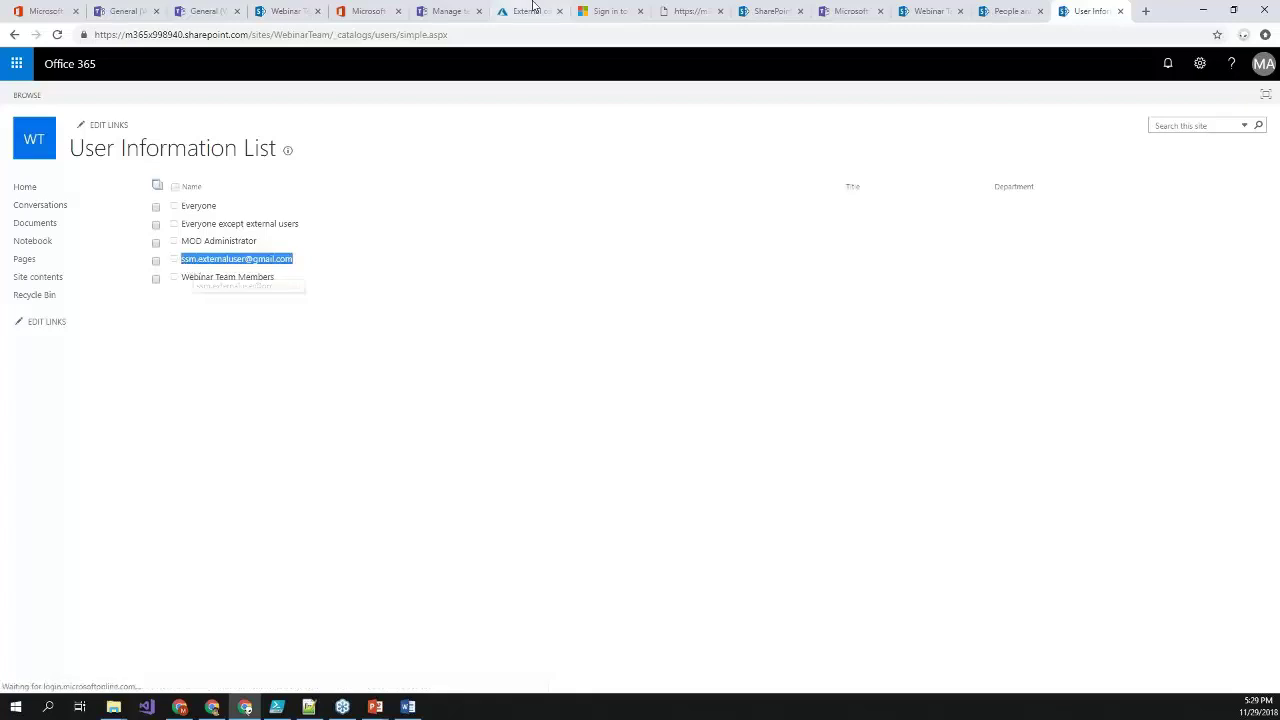
click(477, 37)
click(477, 37)
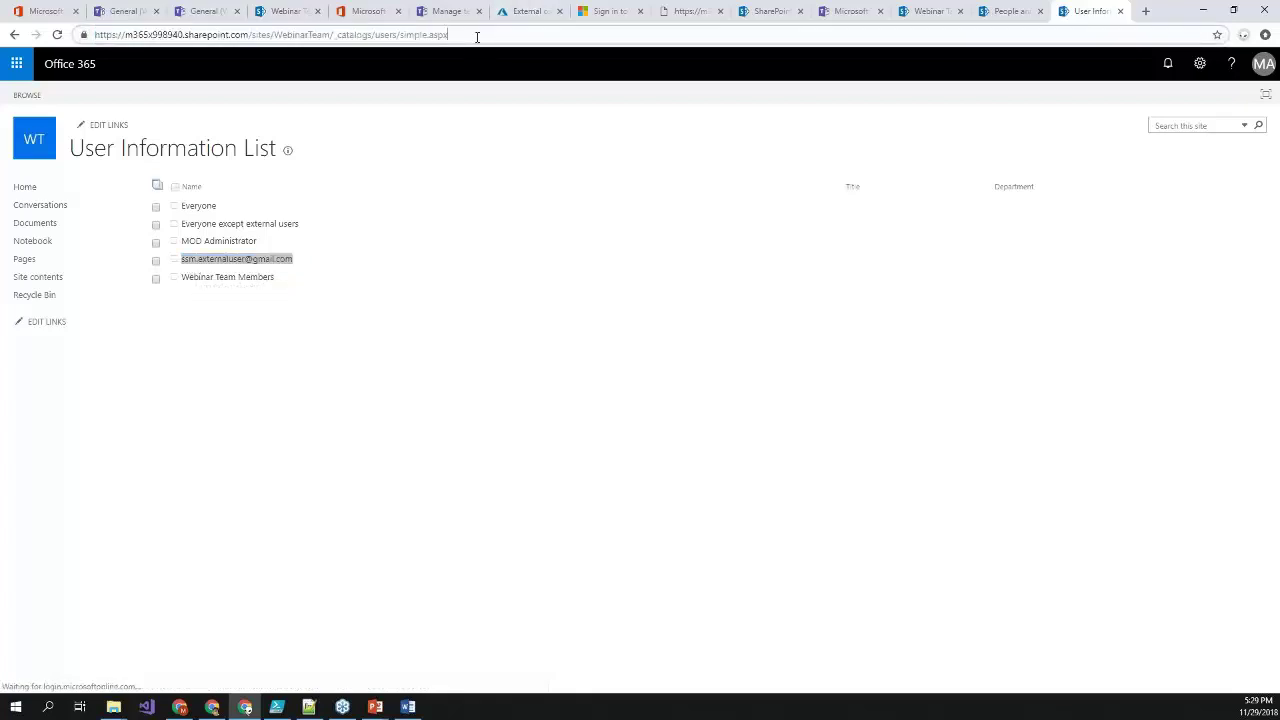
drag(477, 37, 334, 42)
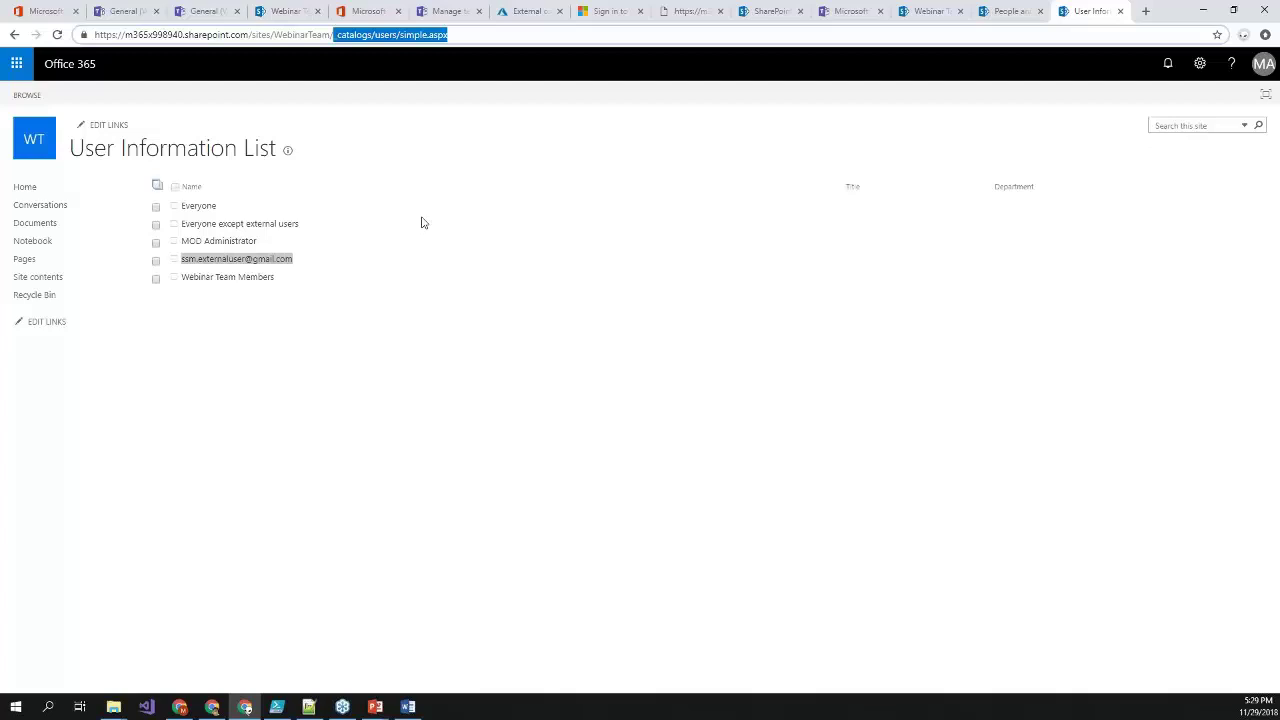
- Maximize PowerShell ISE and review the script's opening and credential lines
click(280, 708)
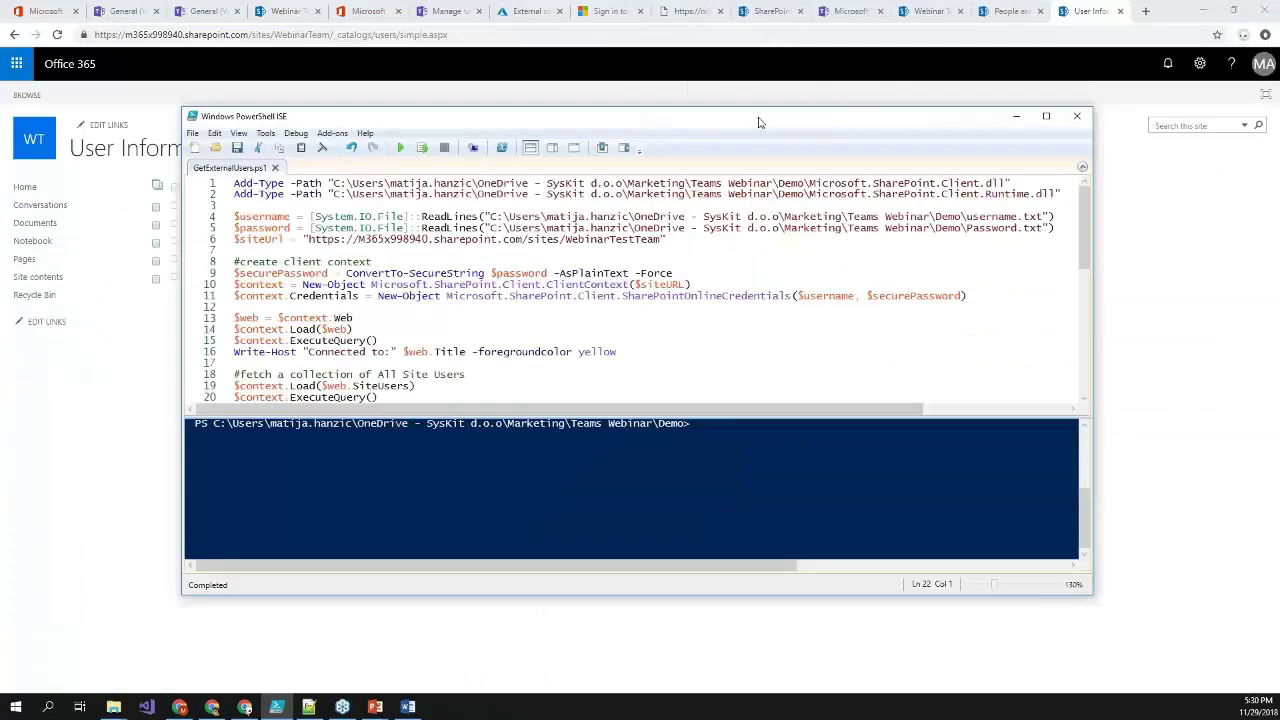
double_click(759, 122)
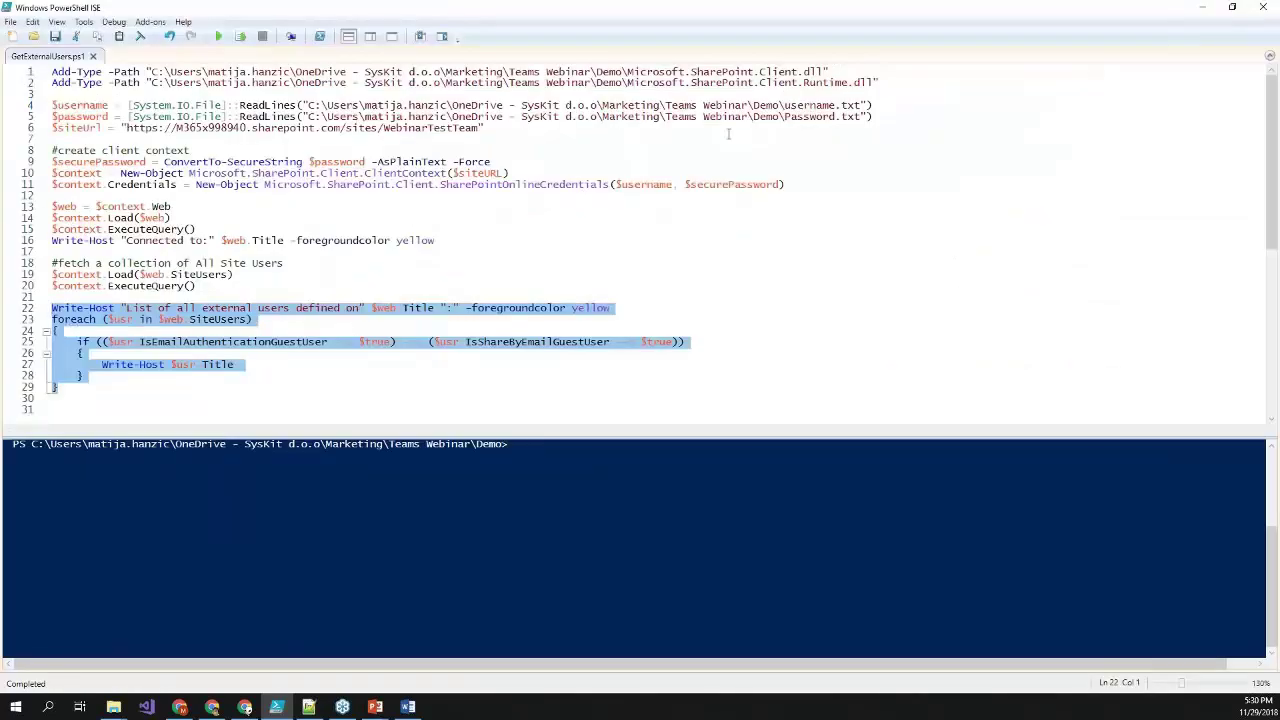
click(880, 82)
key(ctrl+shift+Home)
click(886, 117)
key(shift+Up)
key(shift+Home)
- Change $siteUrl from WebinarTestTeam to WebinarTeam and review the client context and external-user condition
click(430, 128)
key(Delete)
key(Delete)
key(Delete)
key(Delete)
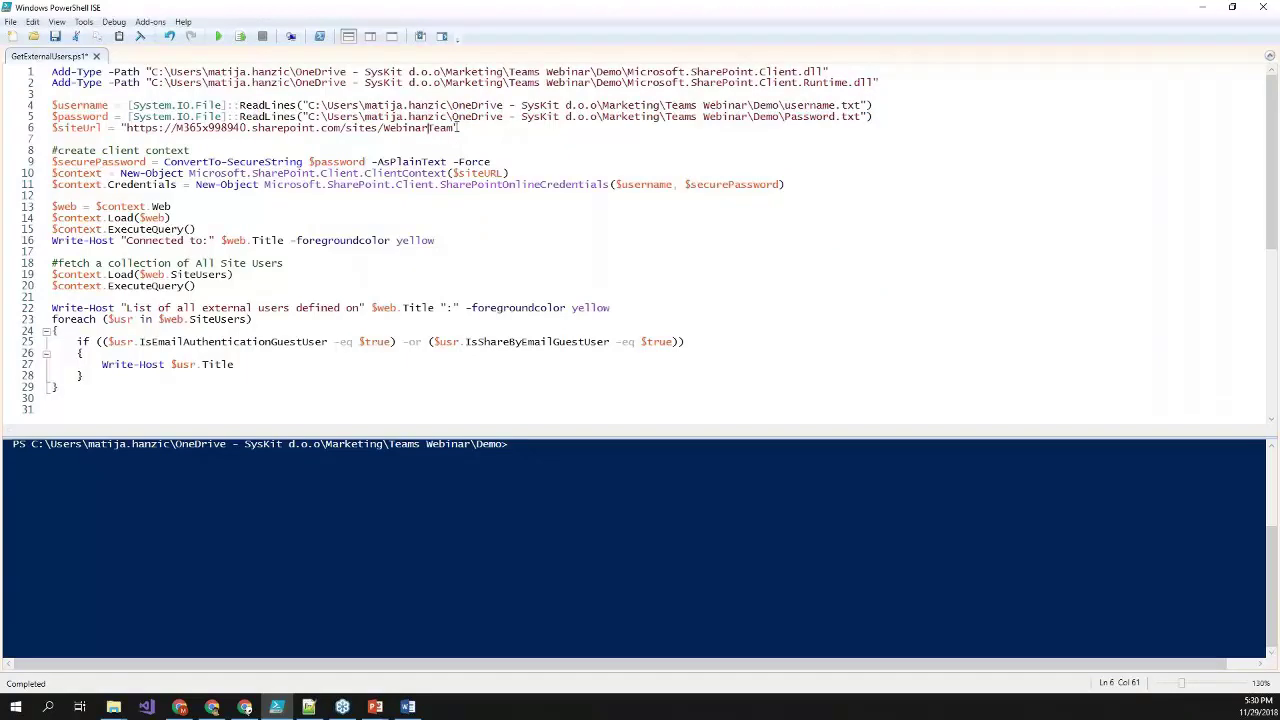
drag(454, 128, 128, 117)
click(800, 186)
drag(800, 186, 52, 162)
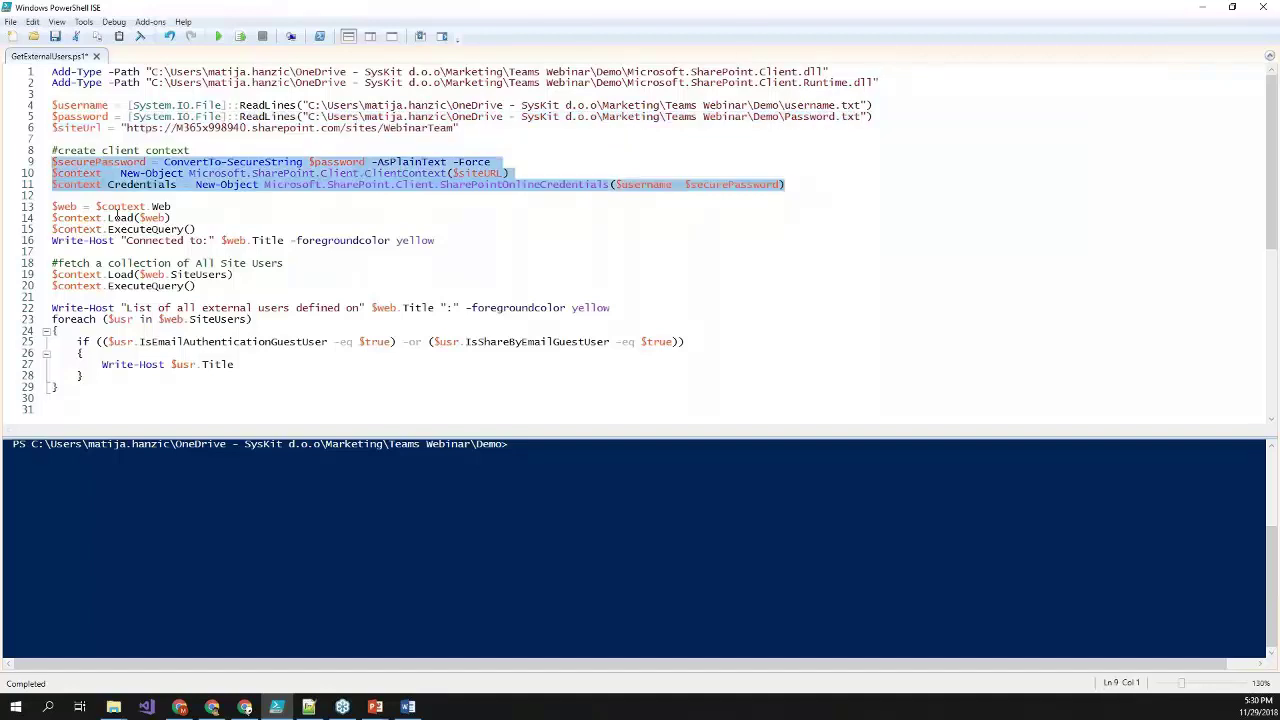
click(168, 208)
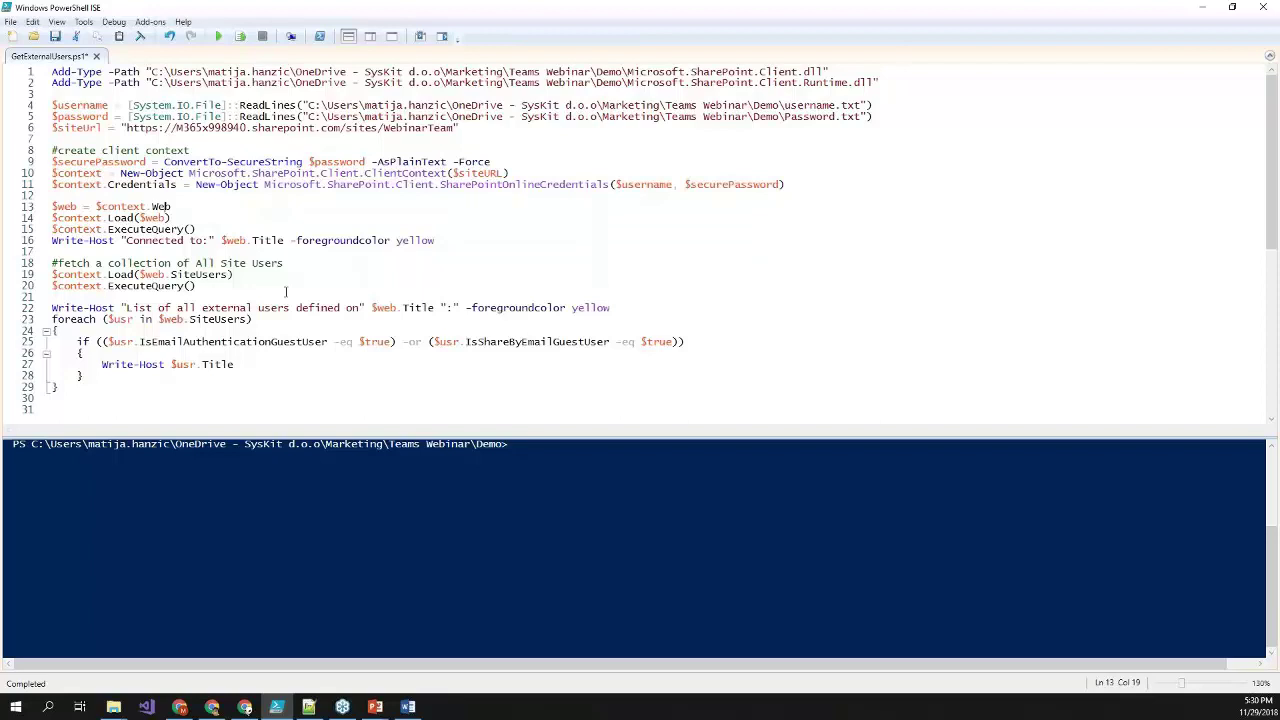
click(225, 343)
drag(719, 340, 65, 343)
click(199, 386)
- Save and run GetExternalUsers.ps1, review the two external users listed, then minimize ISE
key(F5)
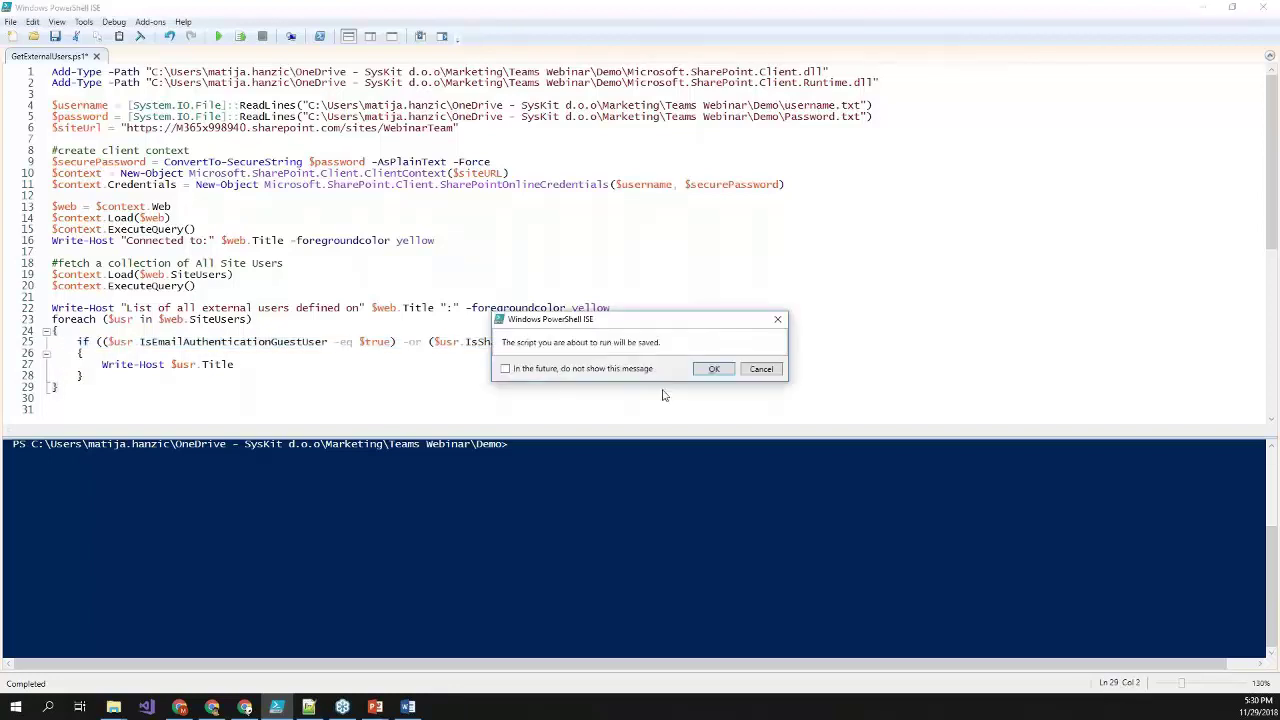
click(714, 370)
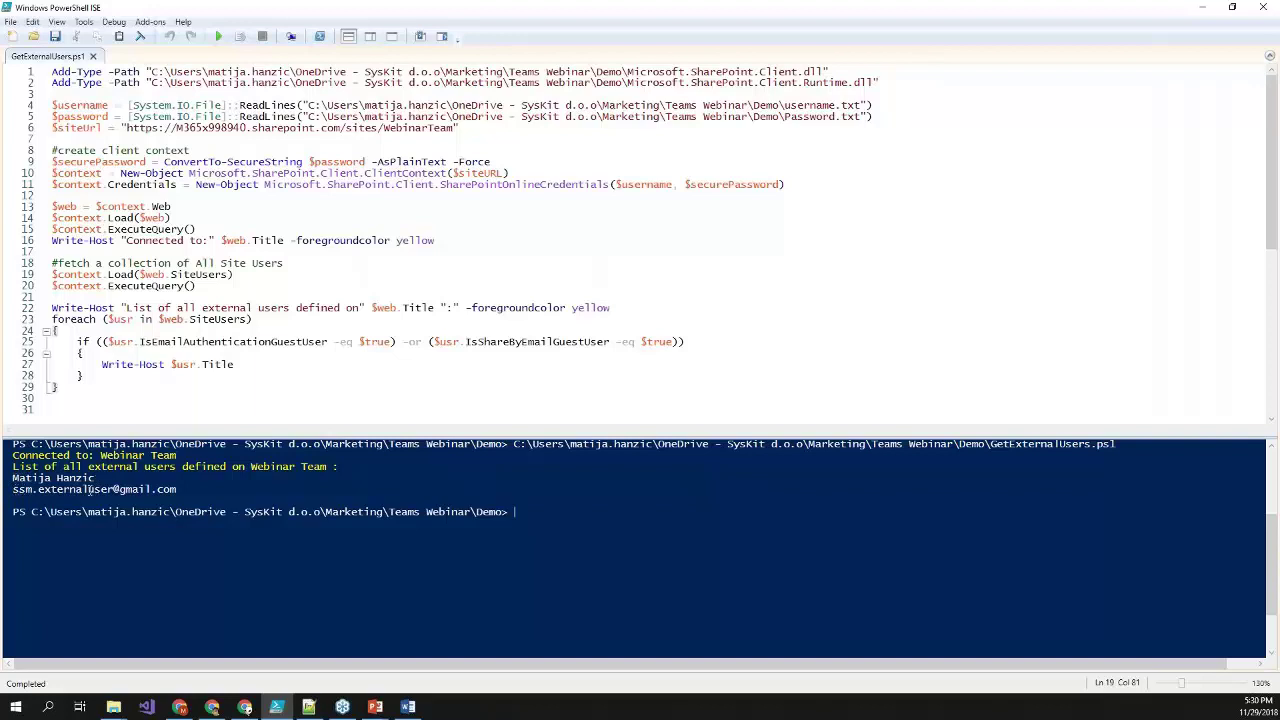
drag(180, 489, 5, 492)
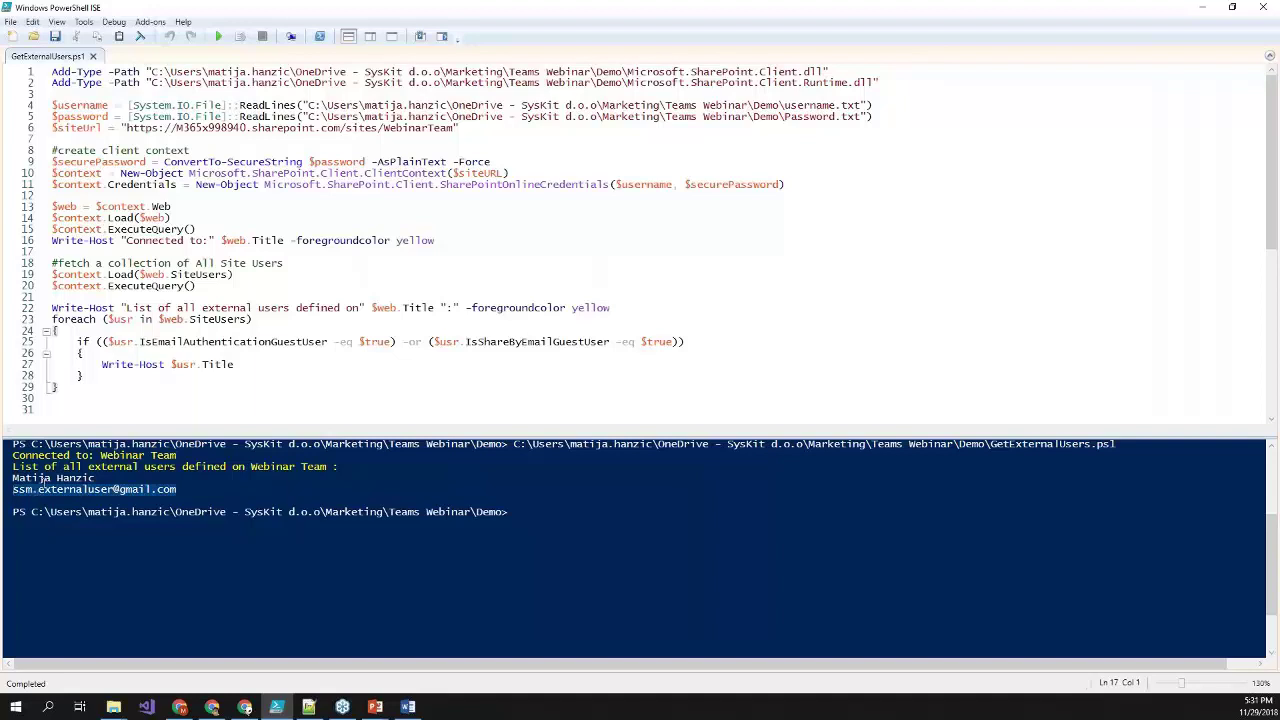
click(1199, 9)
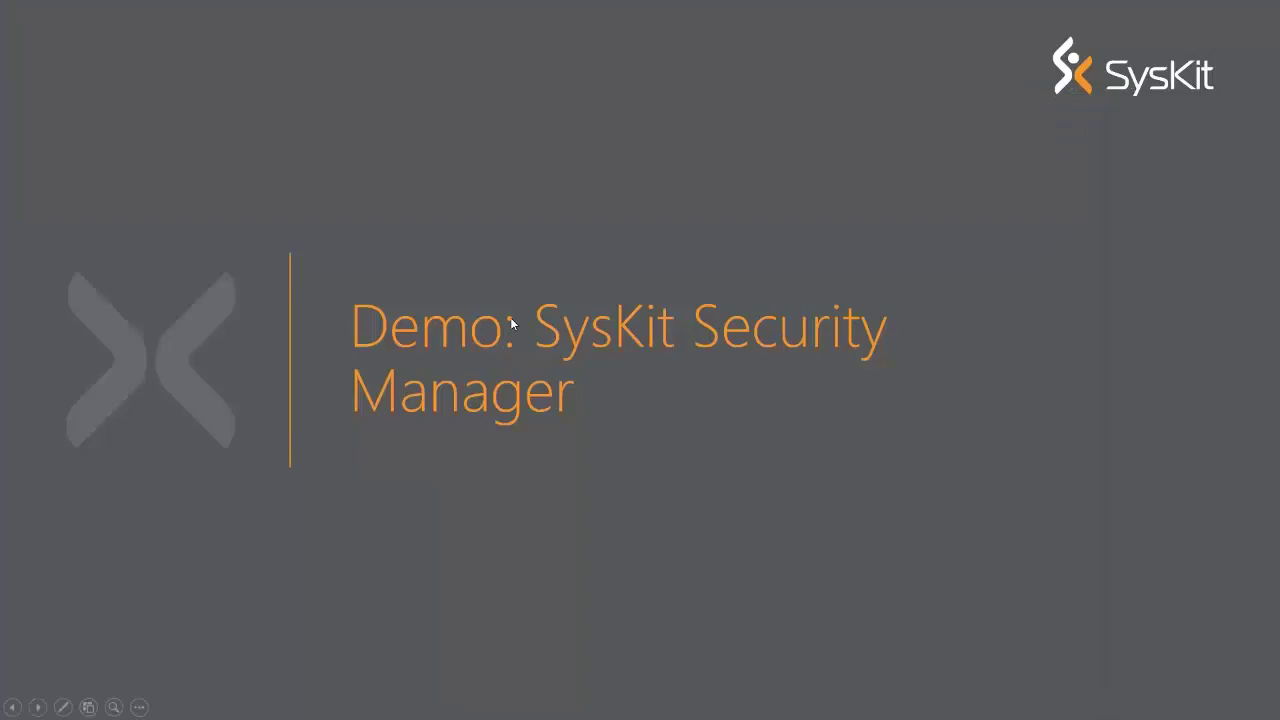
- Advance the slideshow from 'Setting up guest access' to the Conclusion slide
click(512, 323)
key(Left)
click(512, 325)
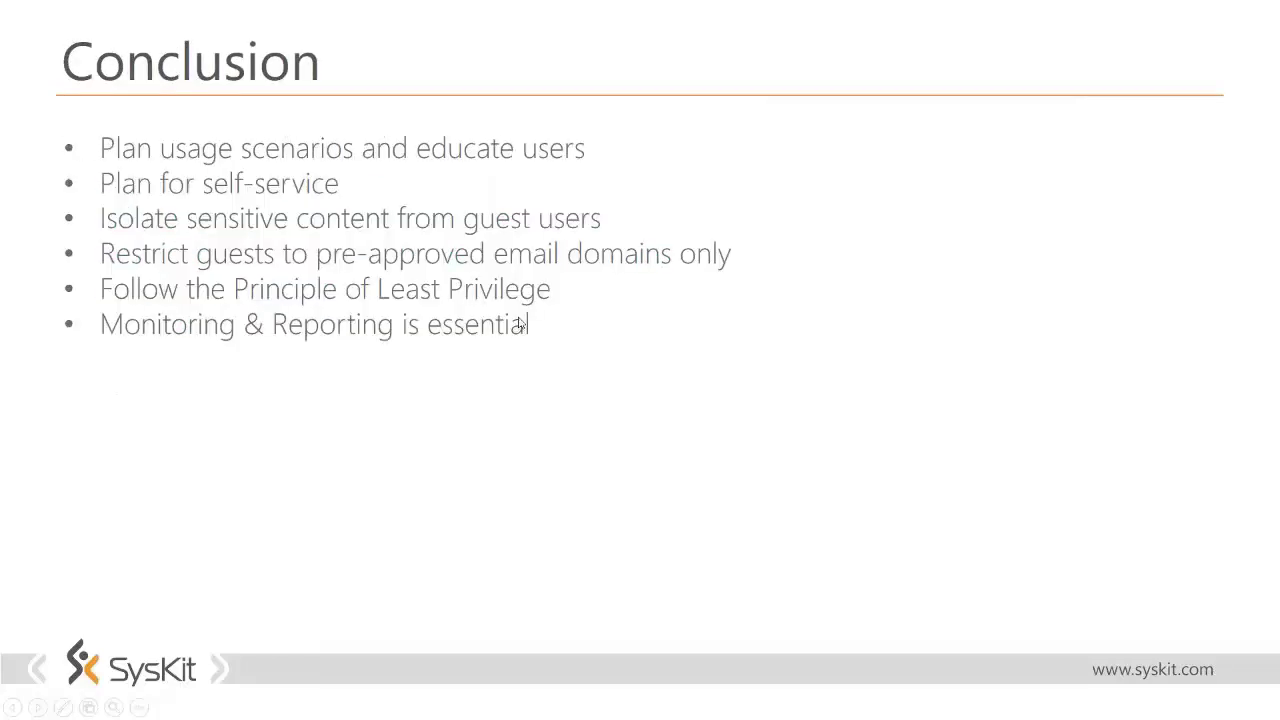
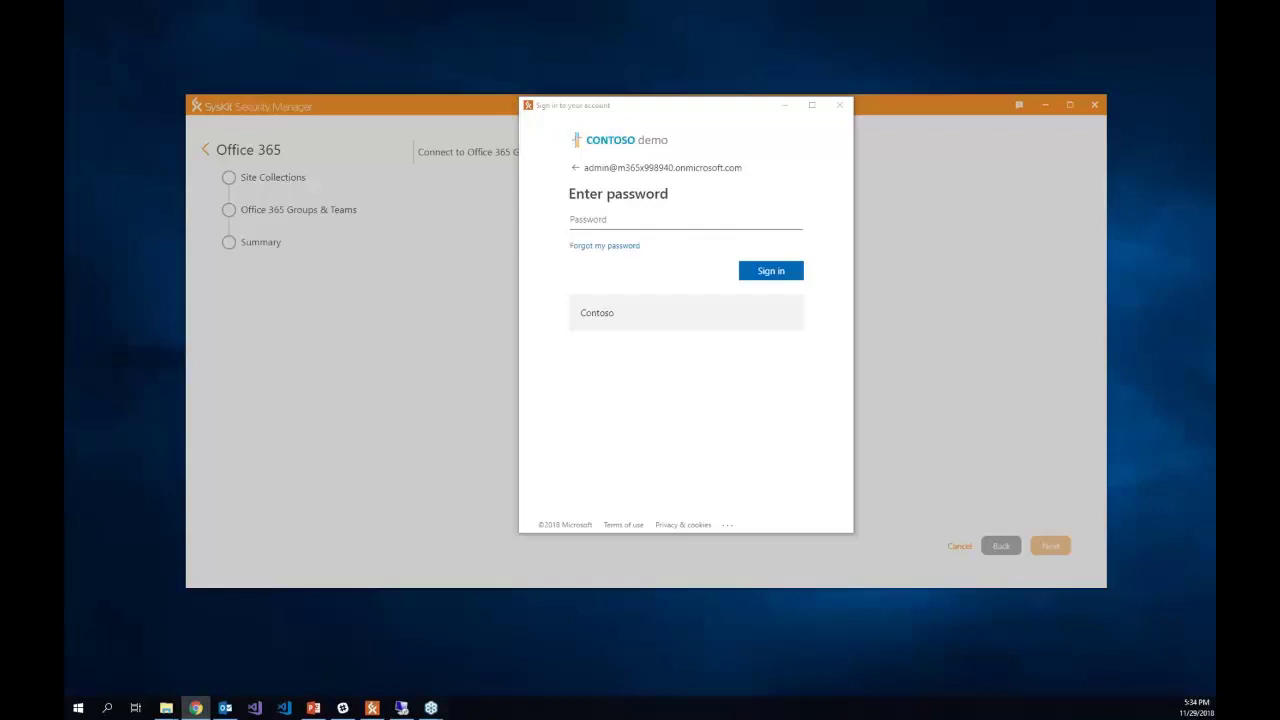
- Paste the account password and sign in to the Office 365 tenant to discover its site collections
click(614, 225)
key(ctrl+v)
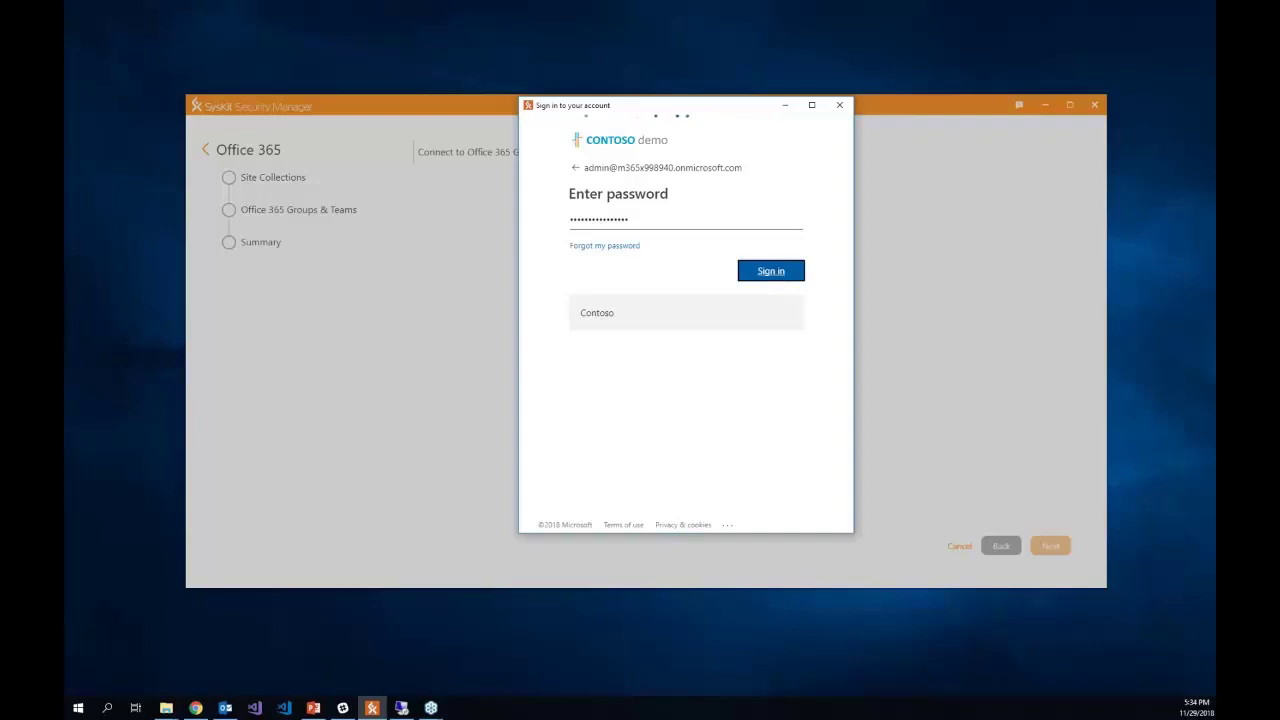
drag(747, 116, 744, 139)
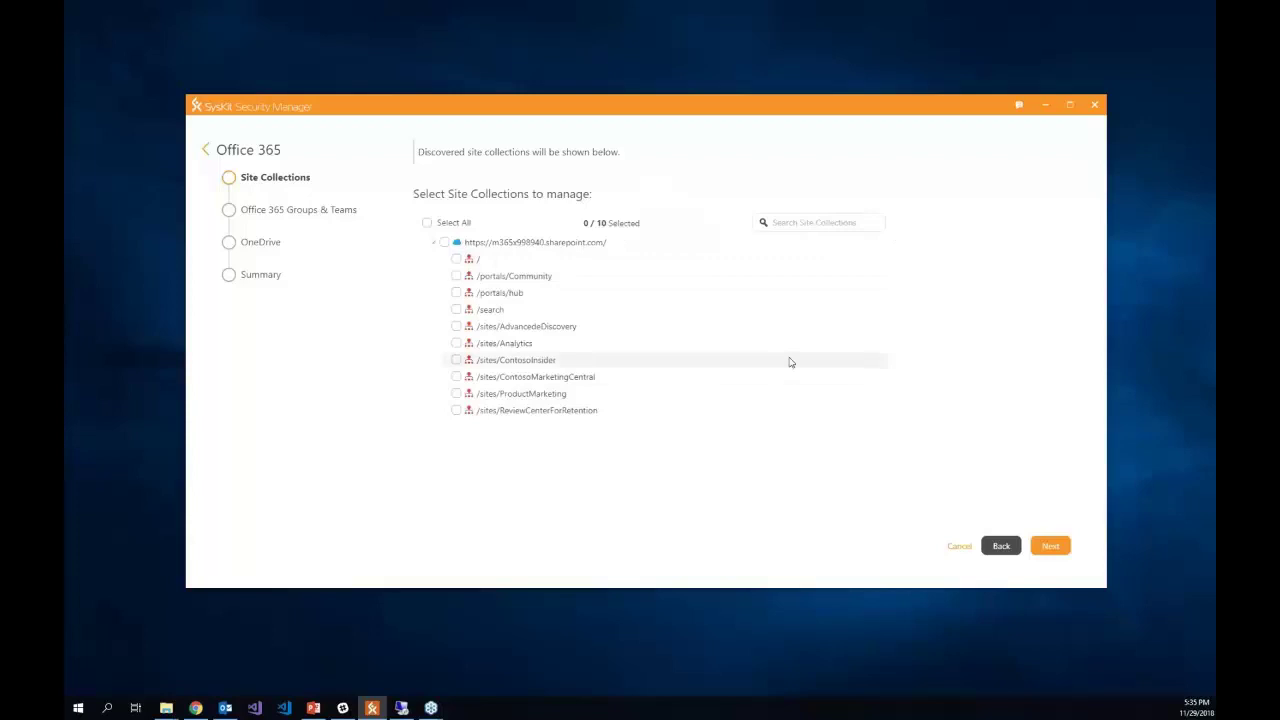
- Select the root '/' site collection, then the Webinar Team group
click(457, 260)
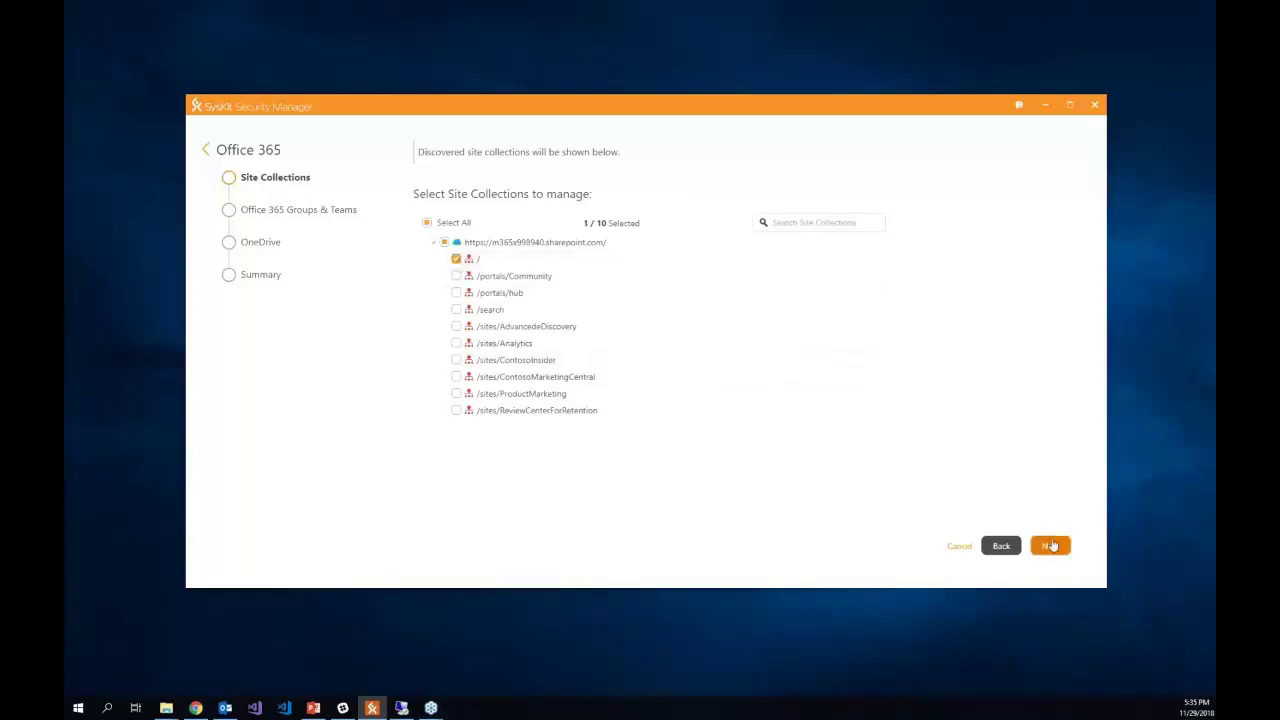
click(1050, 546)
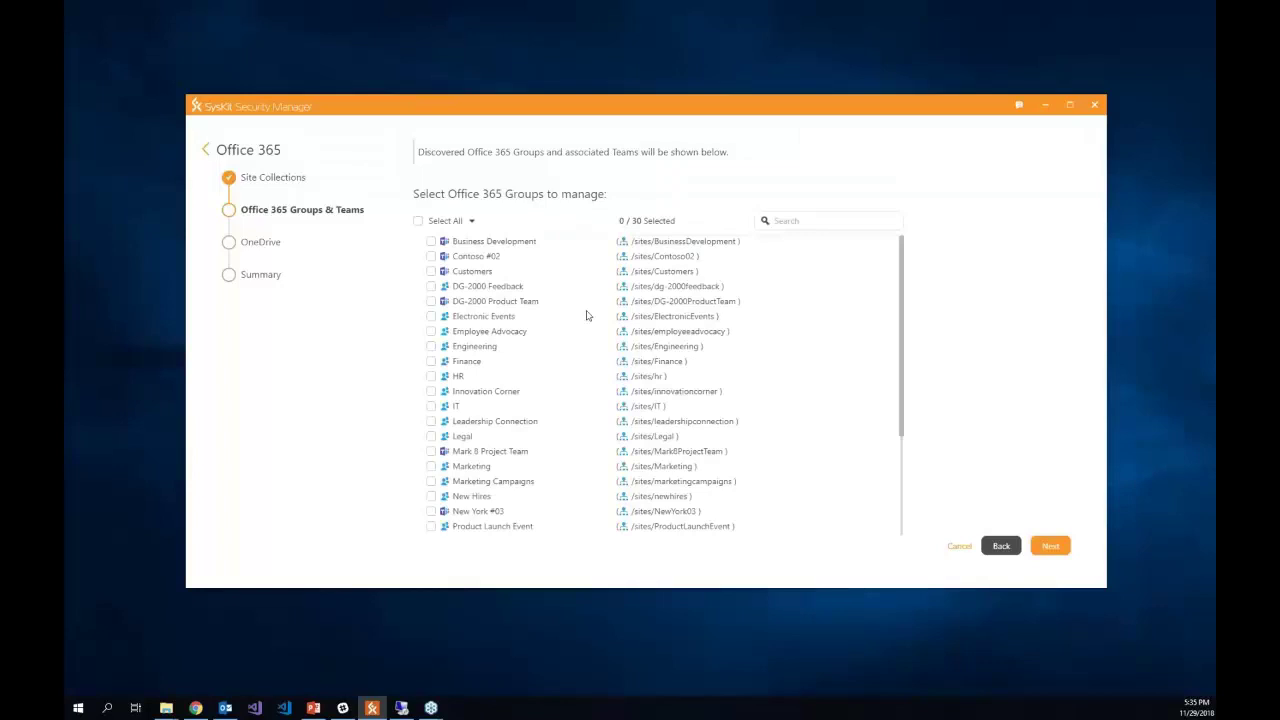
scroll(519, 330, down, 5)
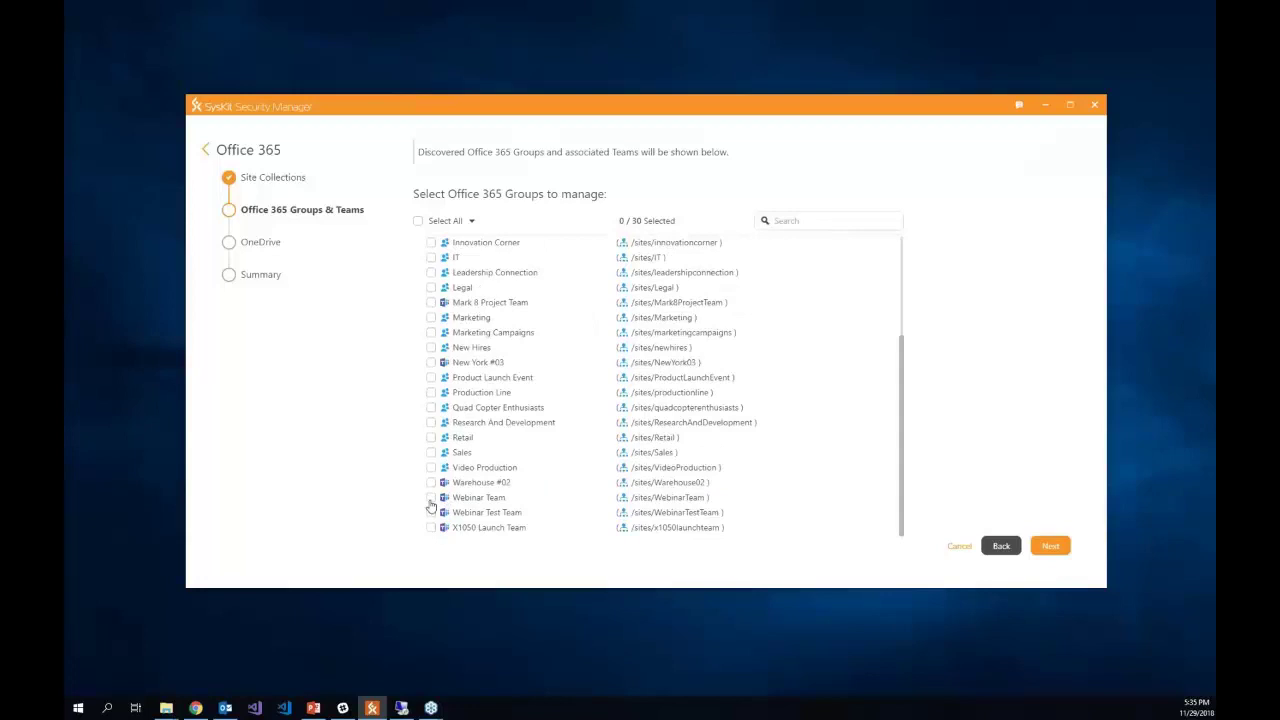
click(430, 497)
- Add the Customers, DG-2000 Product Team, Legal and Mark 8 Project Team groups
scroll(434, 357, up, 4)
scroll(434, 290, up, 1)
click(431, 271)
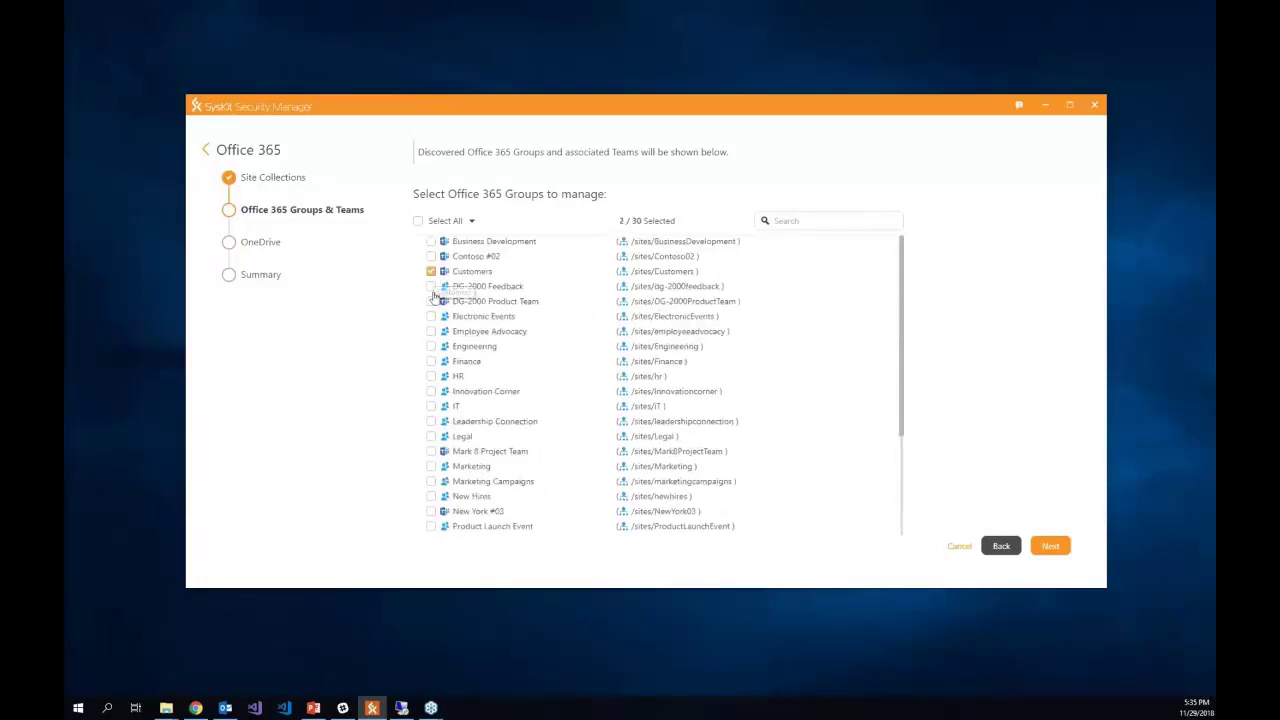
click(430, 301)
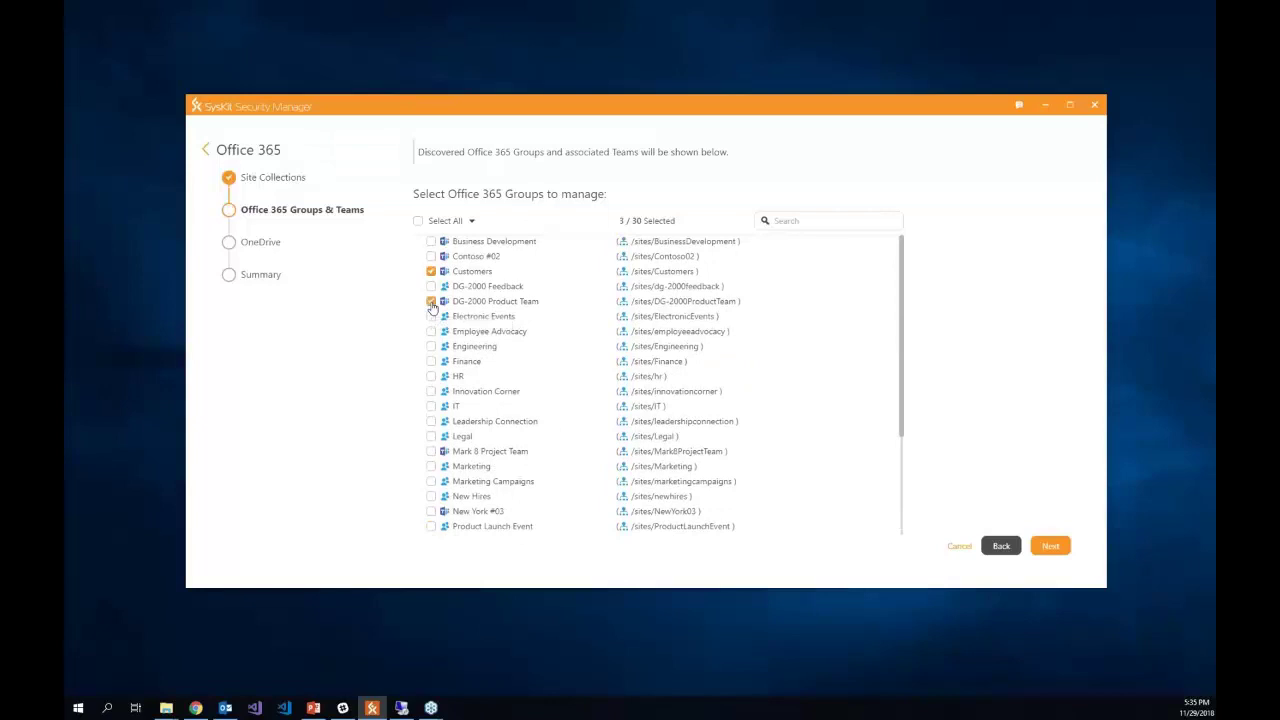
click(430, 436)
click(430, 451)
- Leave OneDrive unselected and continue to the summary of 1 site, 5 groups, 4 teams
scroll(430, 440, down, 5)
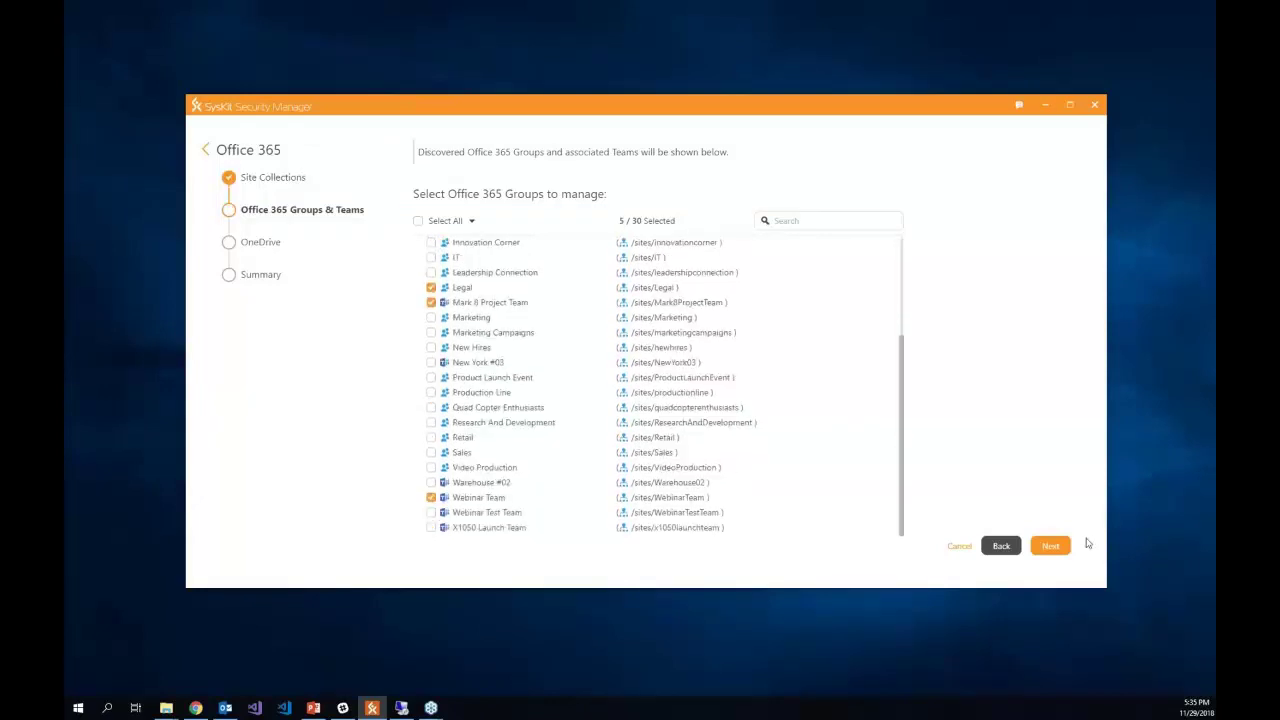
click(1051, 546)
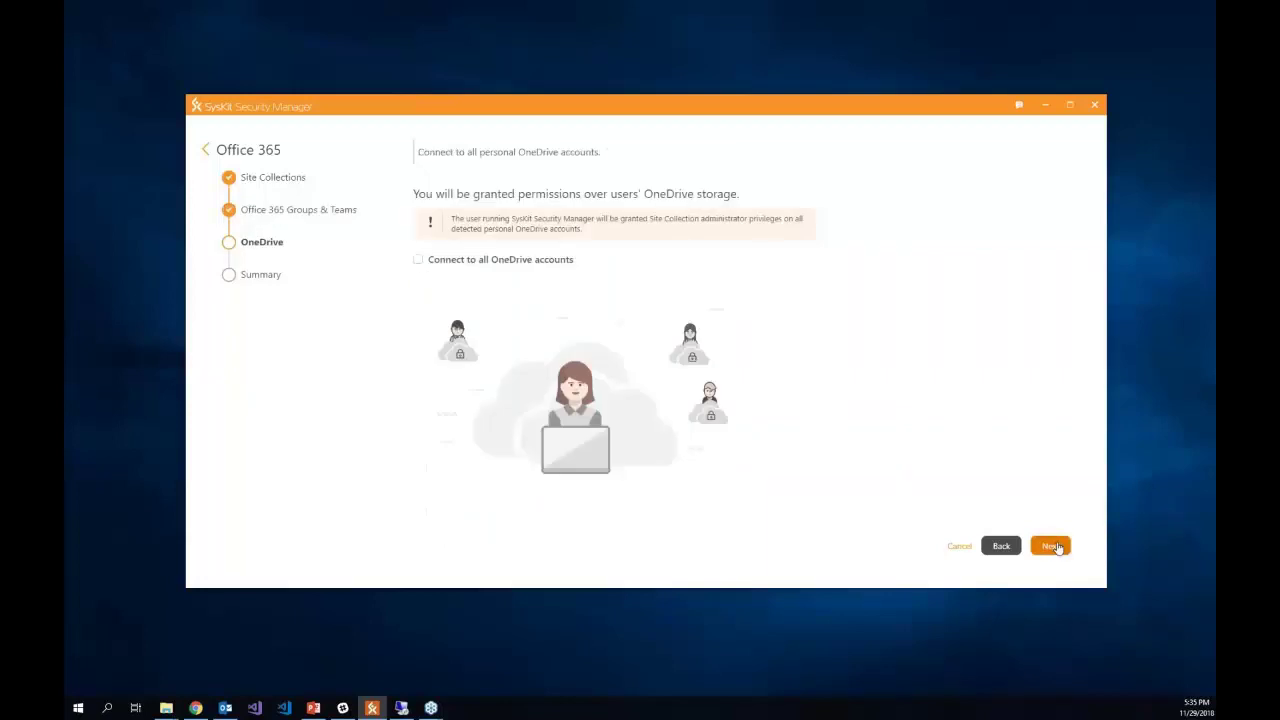
click(1053, 546)
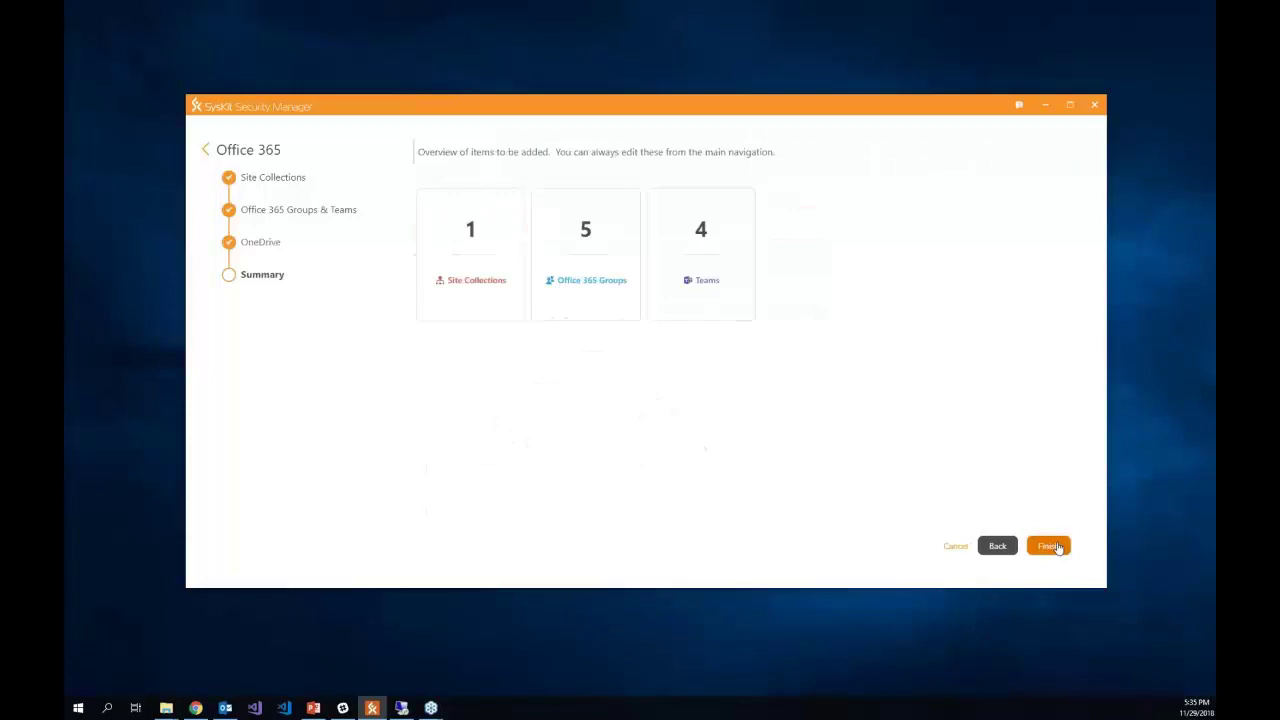
- Finish adding the tenant items, then set up a custom snapshot with all six site collections selected
click(1049, 545)
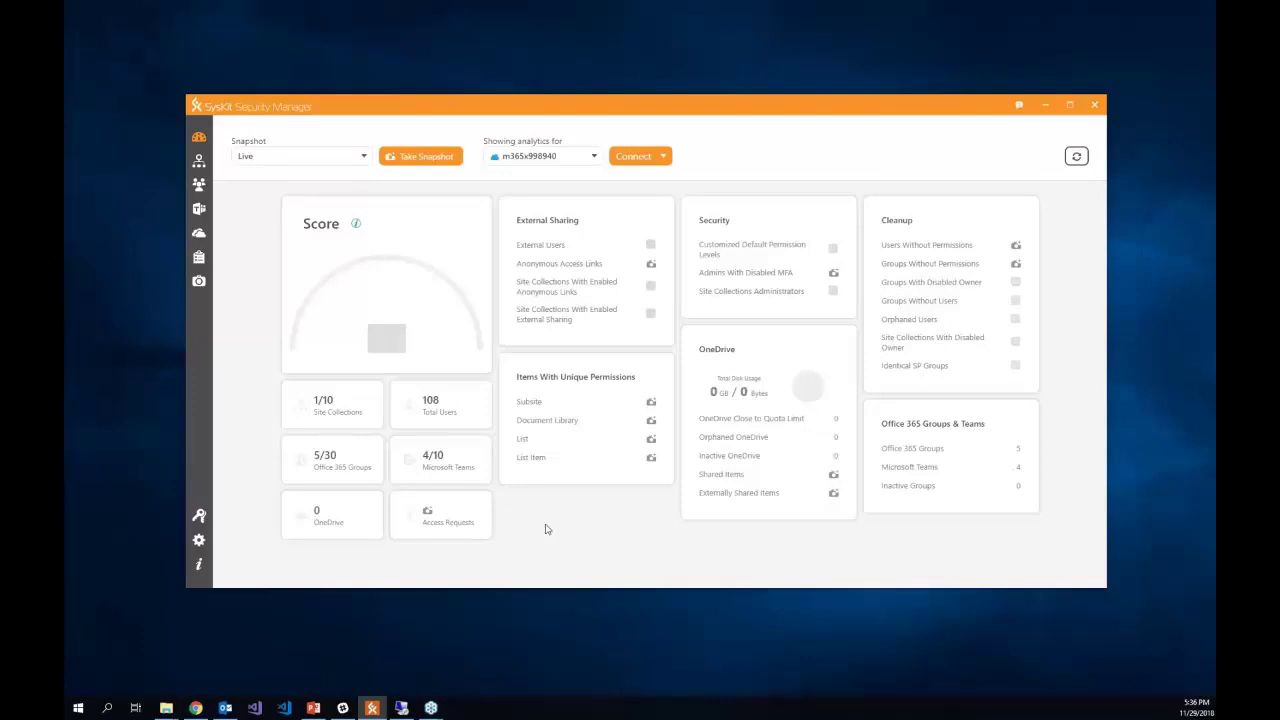
mouse_move(423, 465)
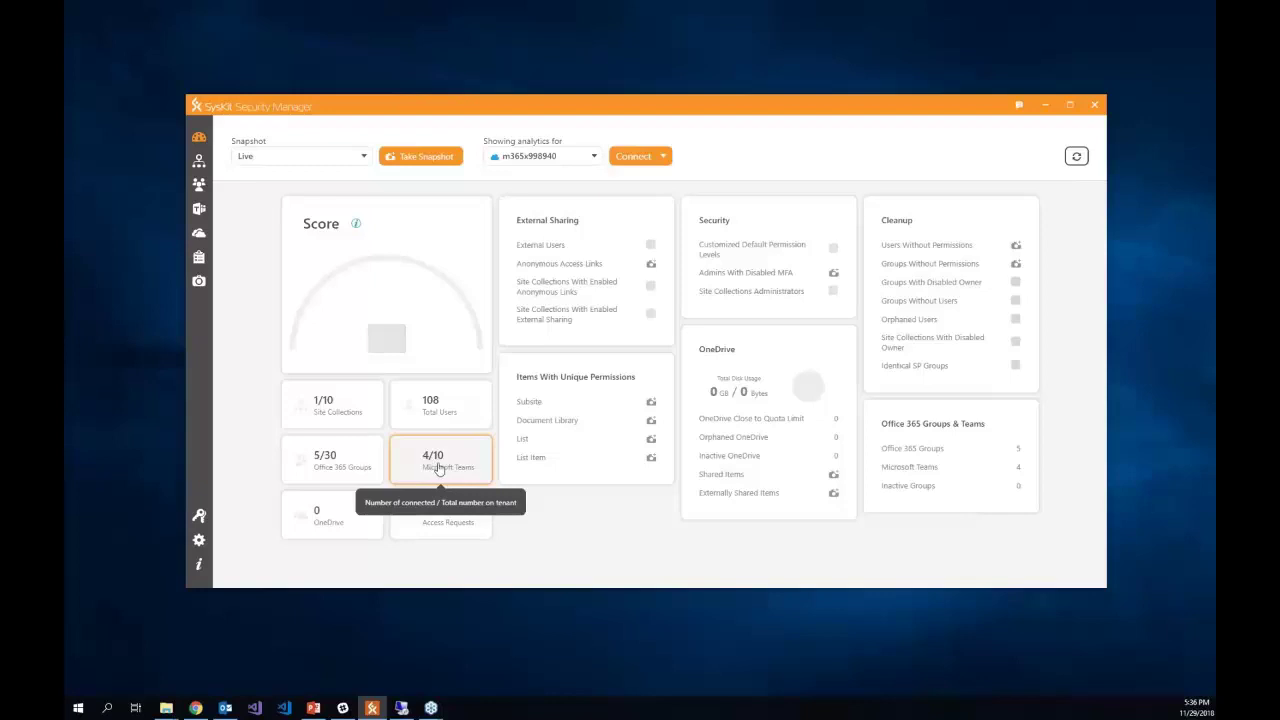
mouse_move(569, 457)
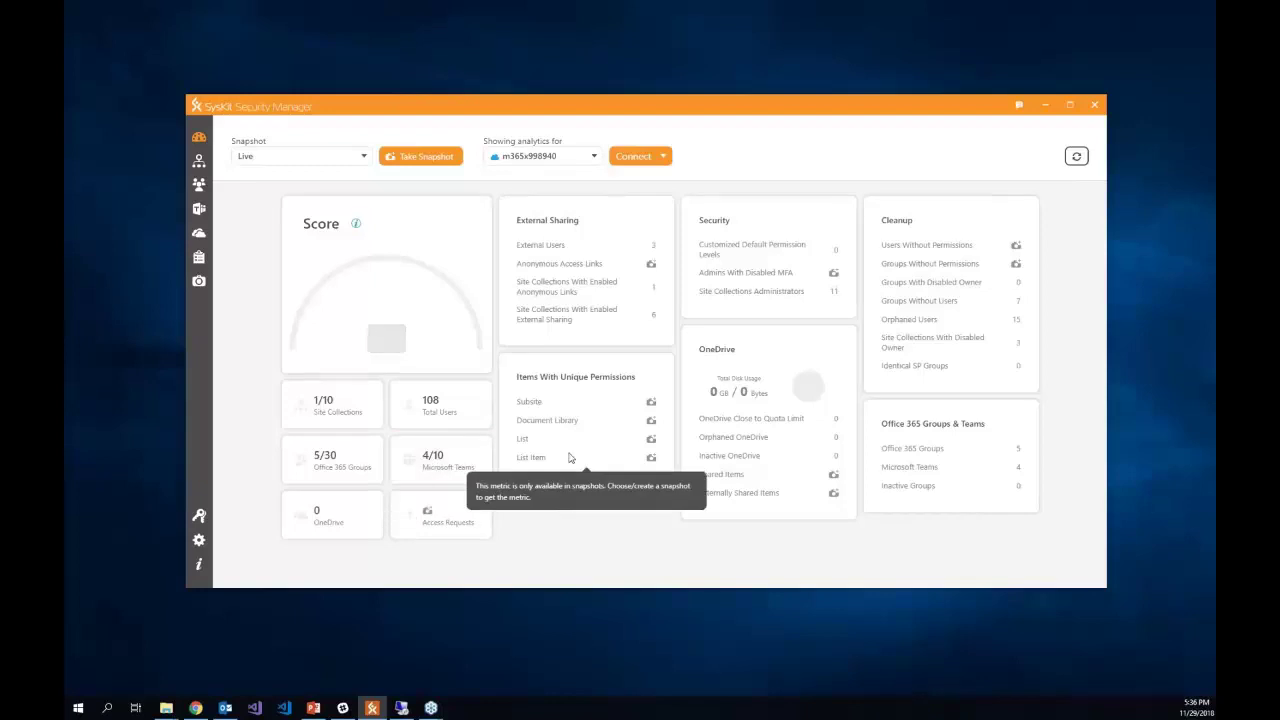
click(427, 157)
click(512, 286)
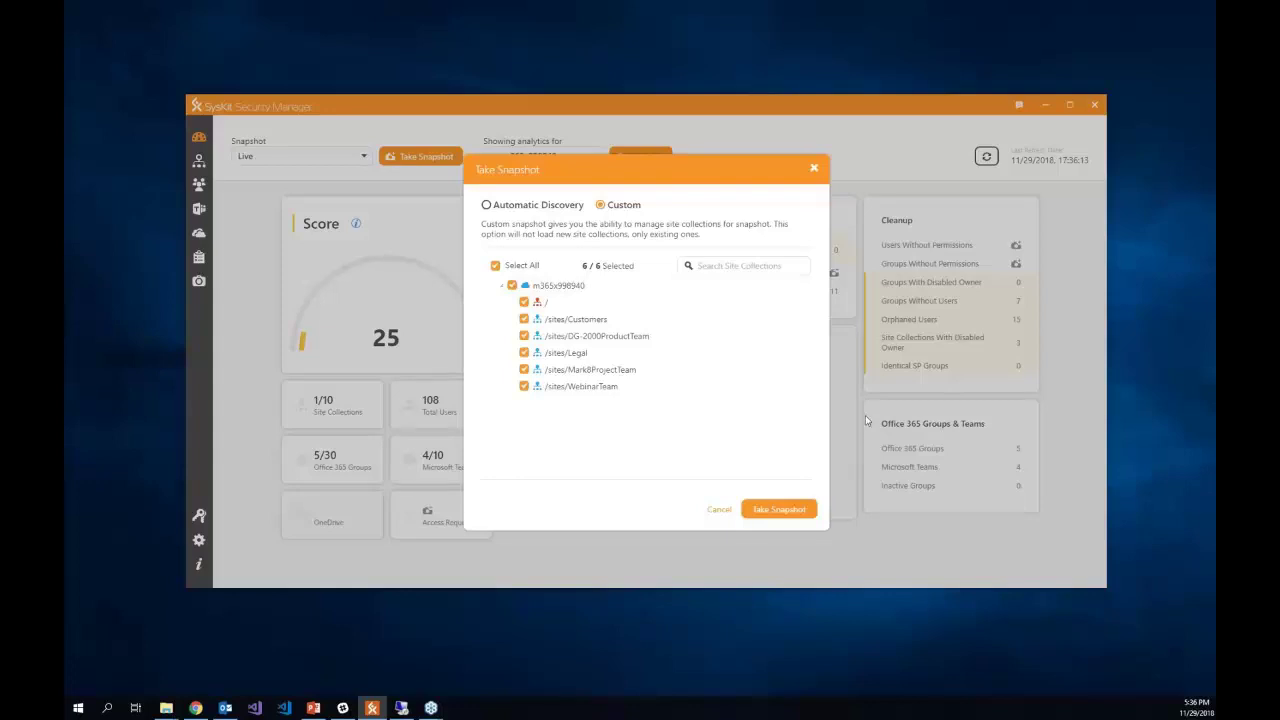
- Start the six-site snapshot, dismiss its notice, and view the three active teams under Microsoft Teams
click(785, 511)
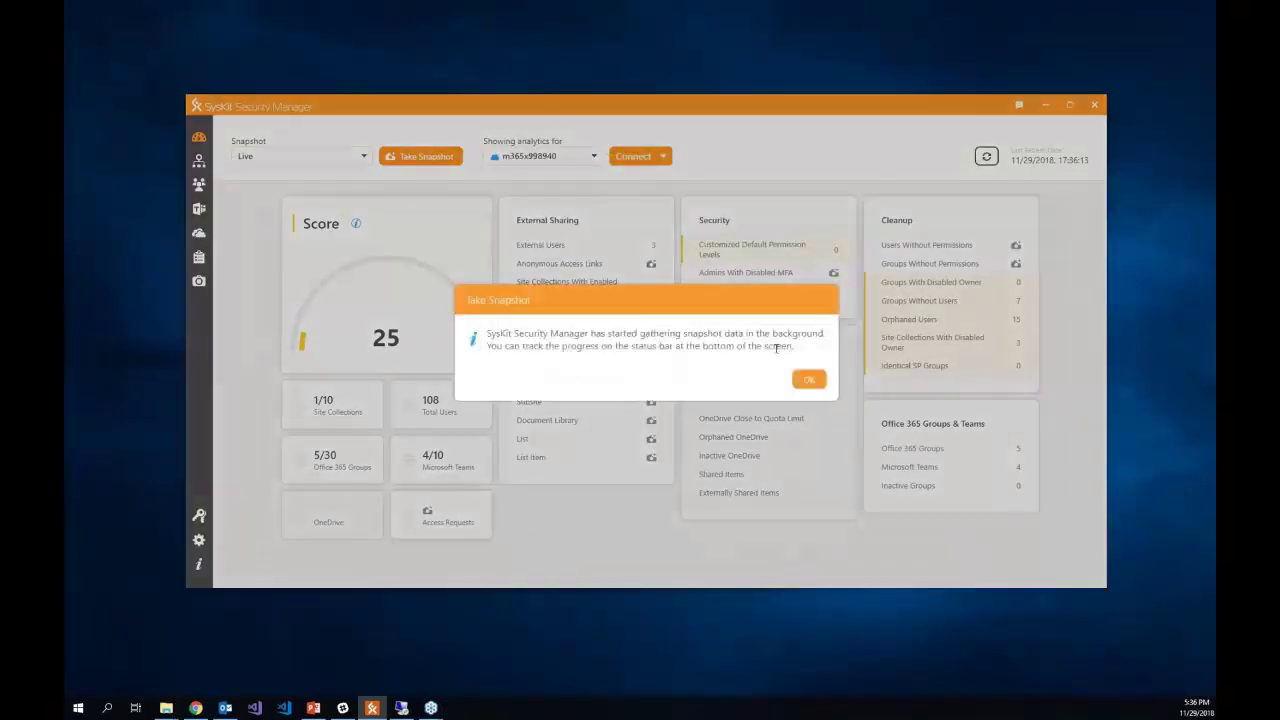
click(810, 379)
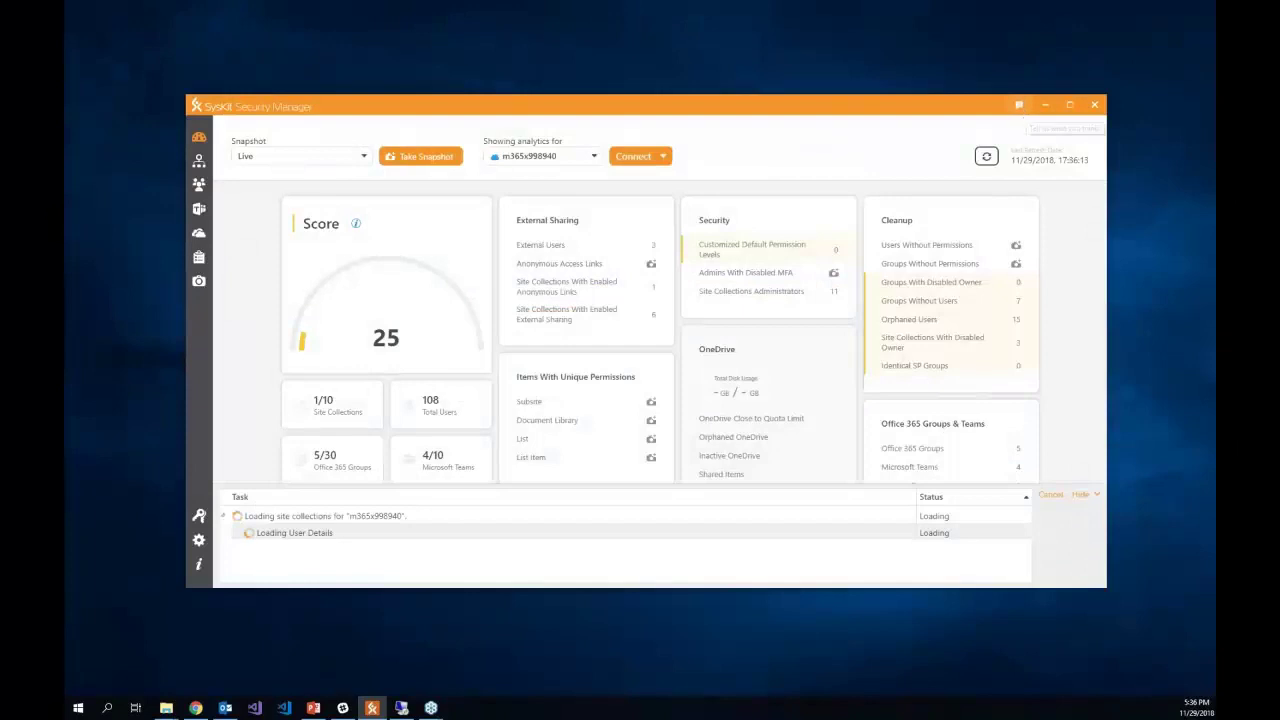
click(1069, 105)
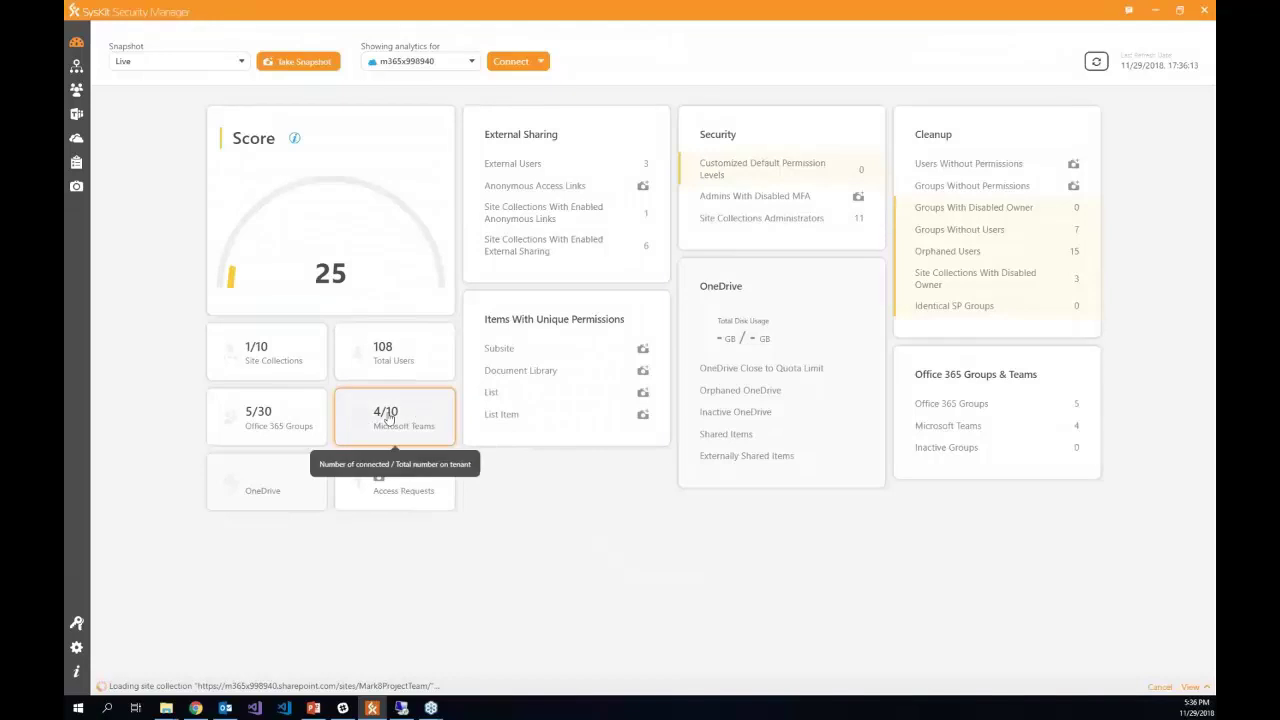
click(410, 425)
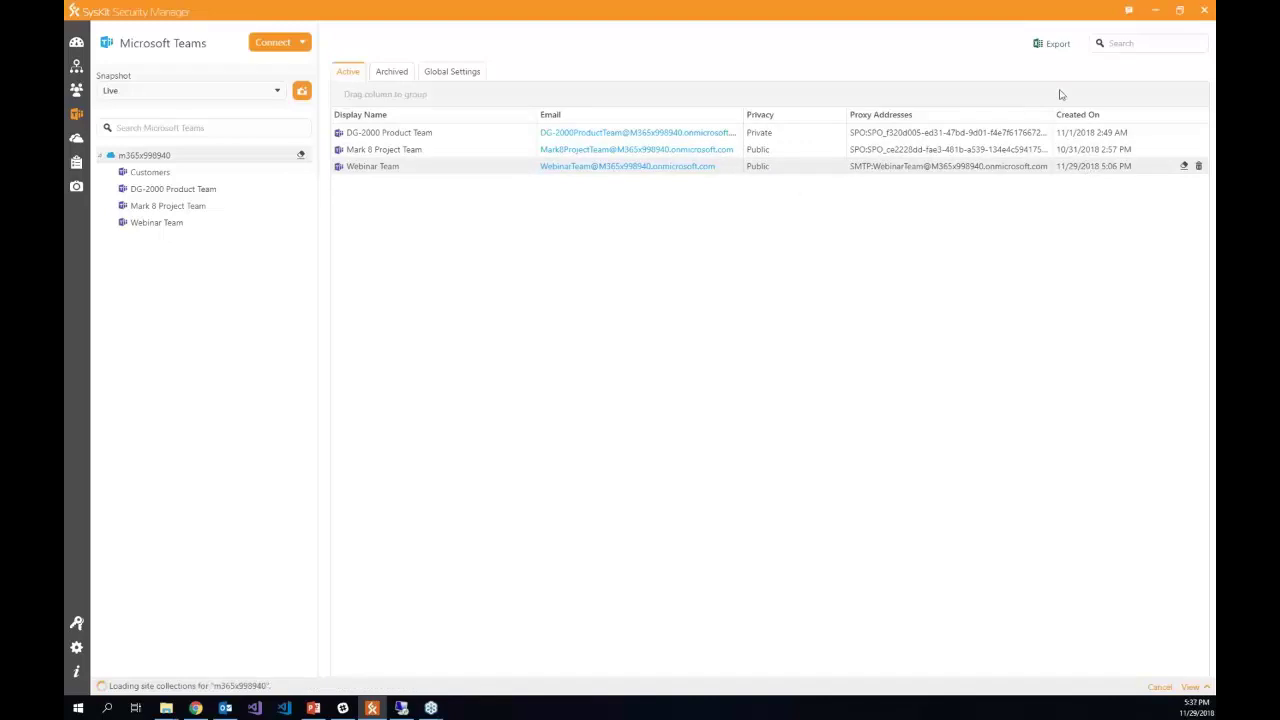
- Check the Archived teams and Teams Global Settings, then show the Webinar Team's single owner
click(393, 74)
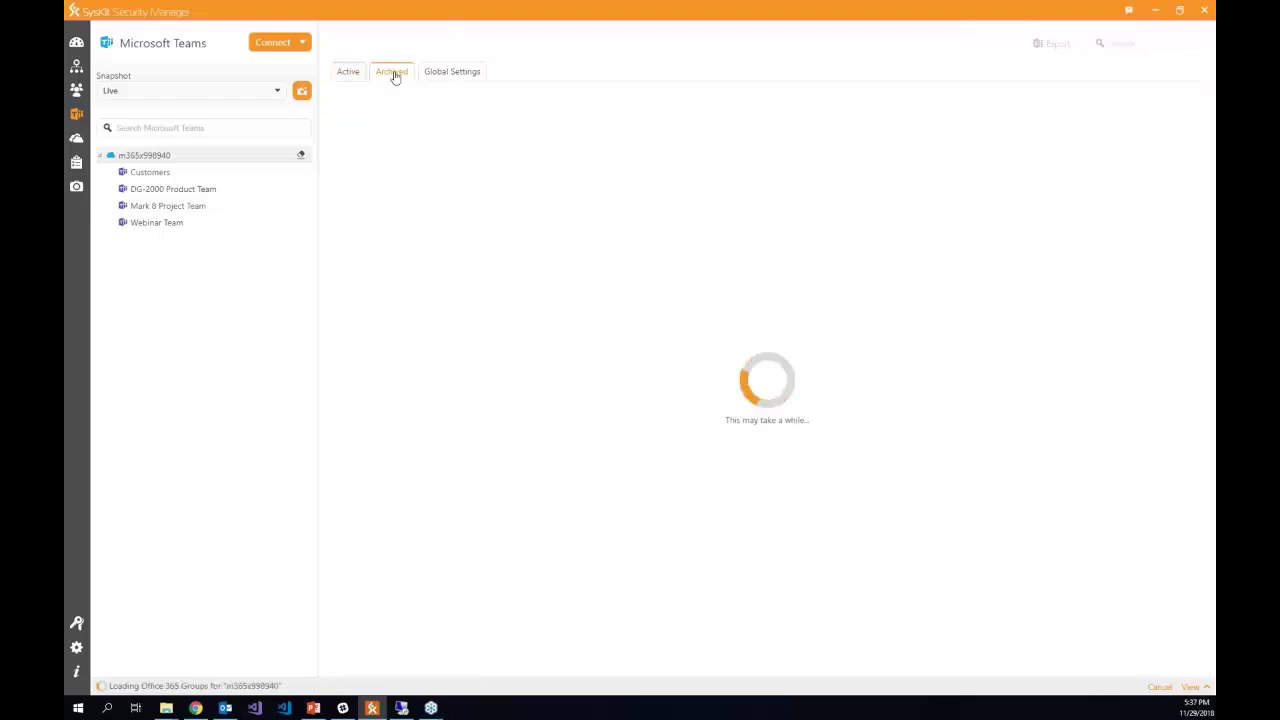
click(464, 81)
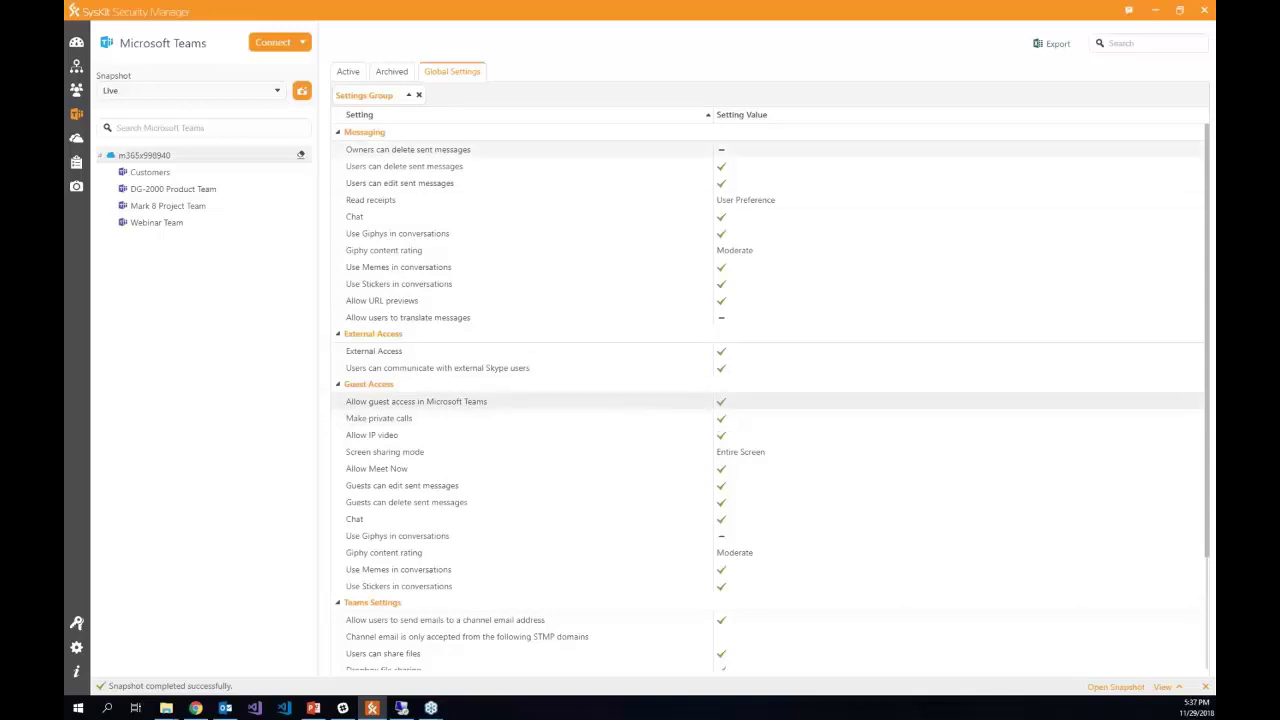
click(210, 224)
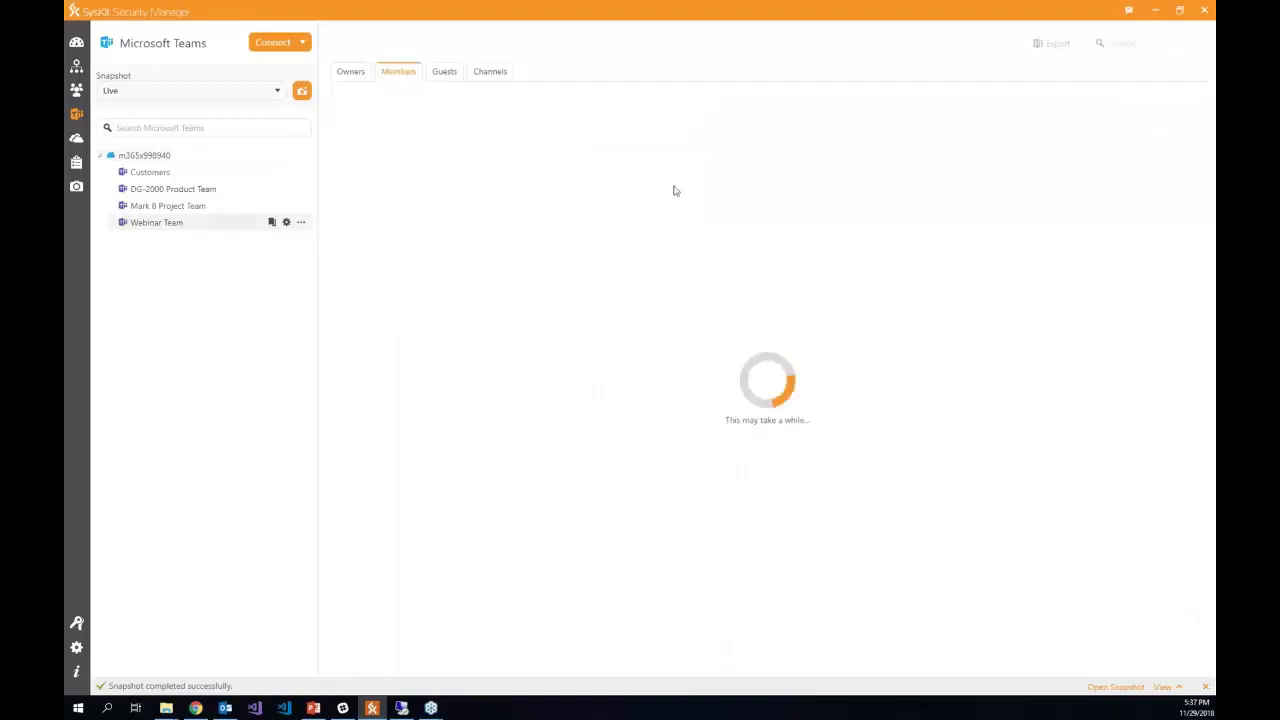
click(353, 75)
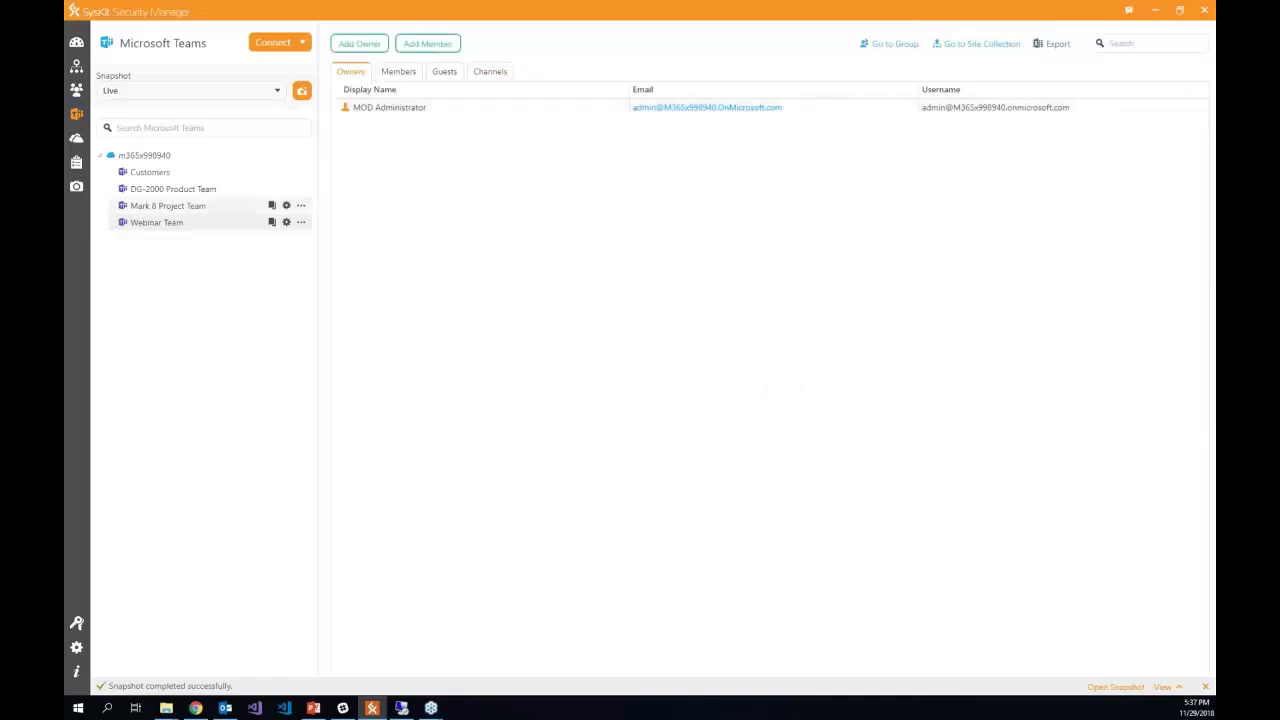
click(286, 222)
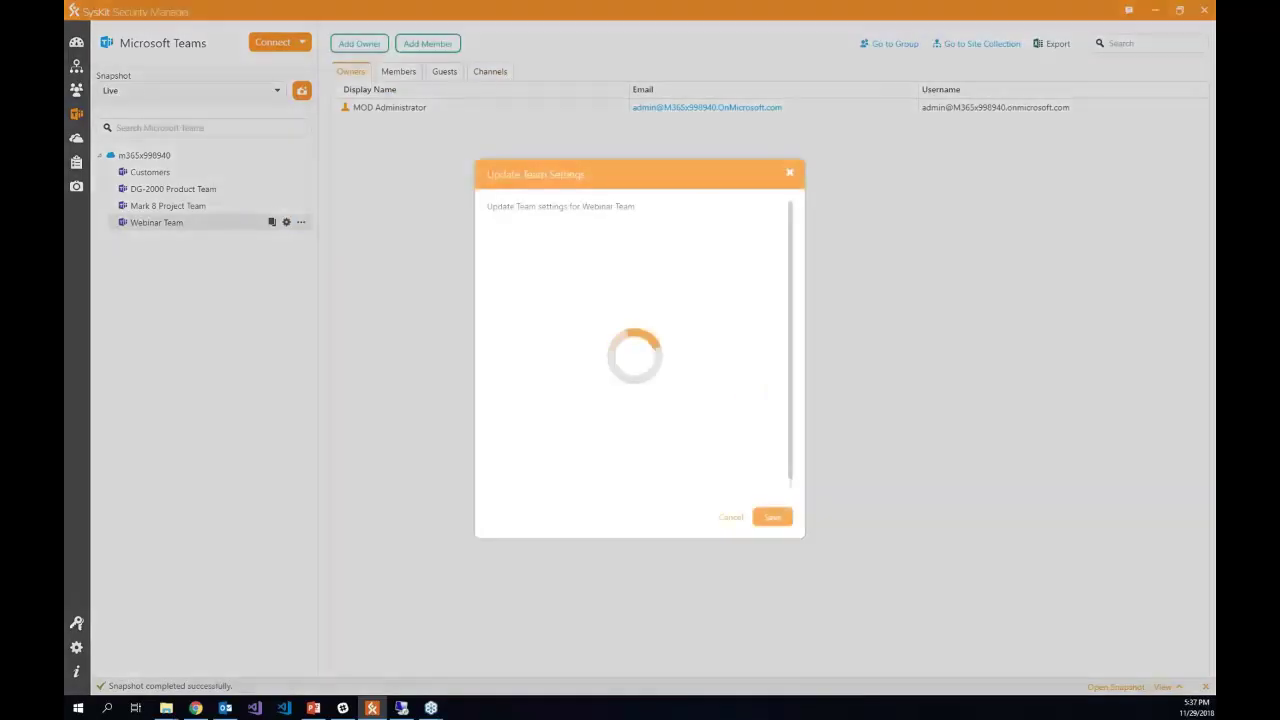
scroll(634, 330, down, 3)
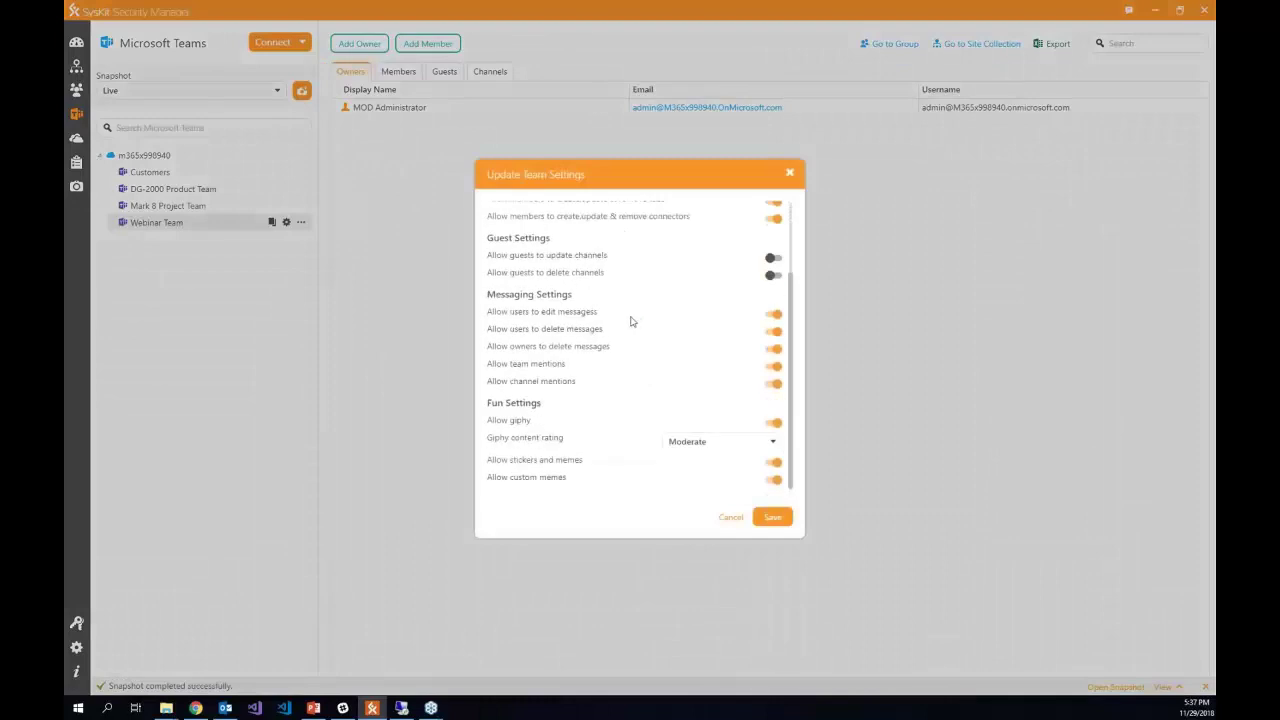
scroll(698, 340, up, 3)
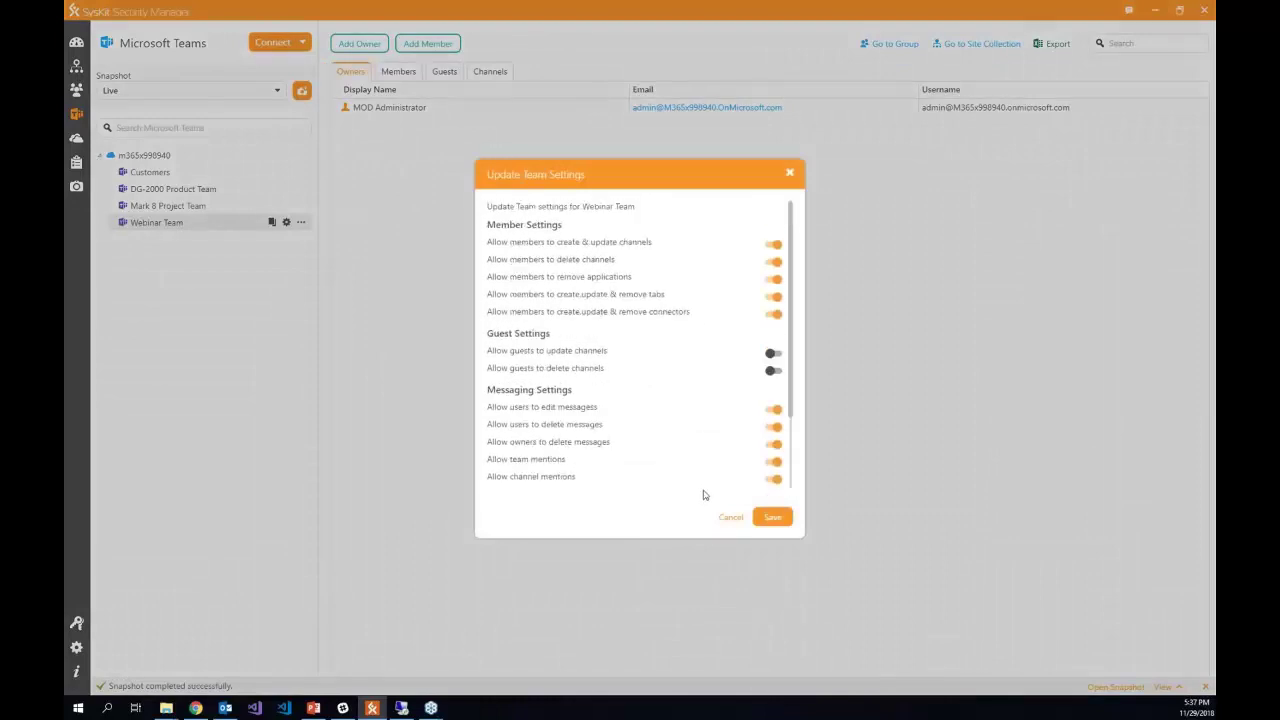
scroll(717, 487, down, 3)
scroll(720, 431, up, 3)
click(731, 517)
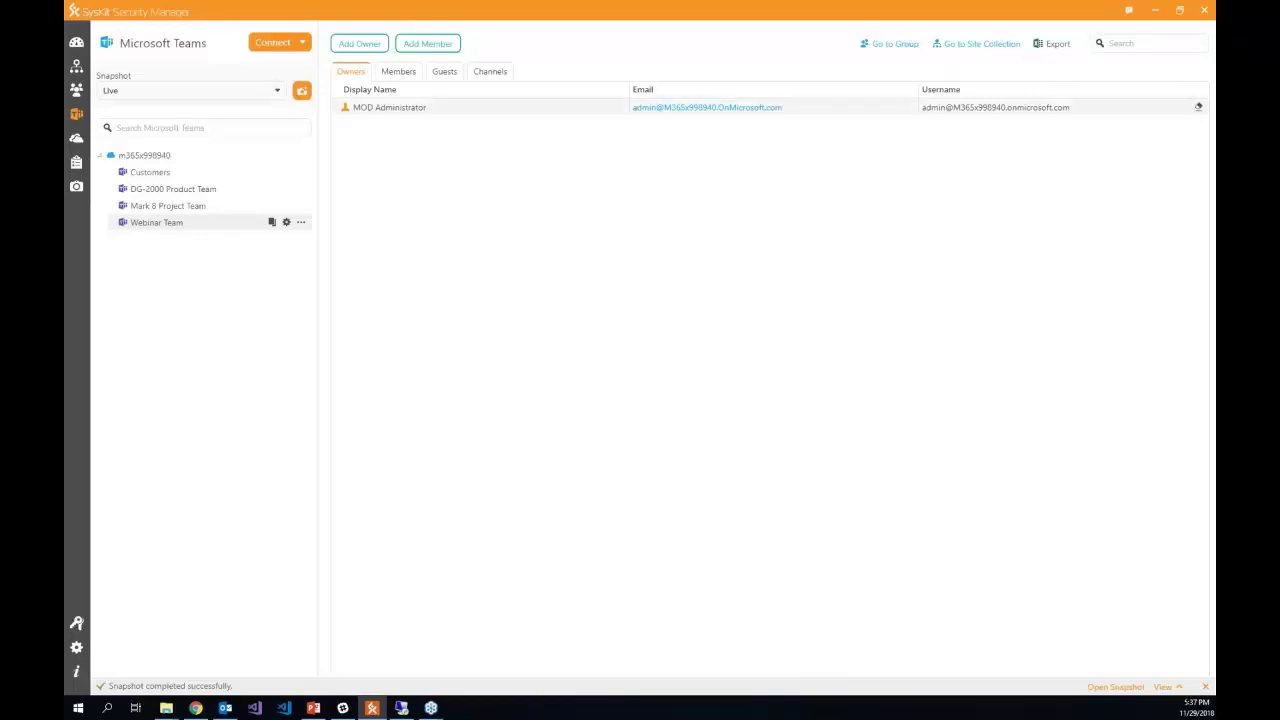
- Browse /sites/WebinarTeam > Webinar Team > Documents > General to show Members Edit, Owners Full Control, Visitors Read
click(988, 46)
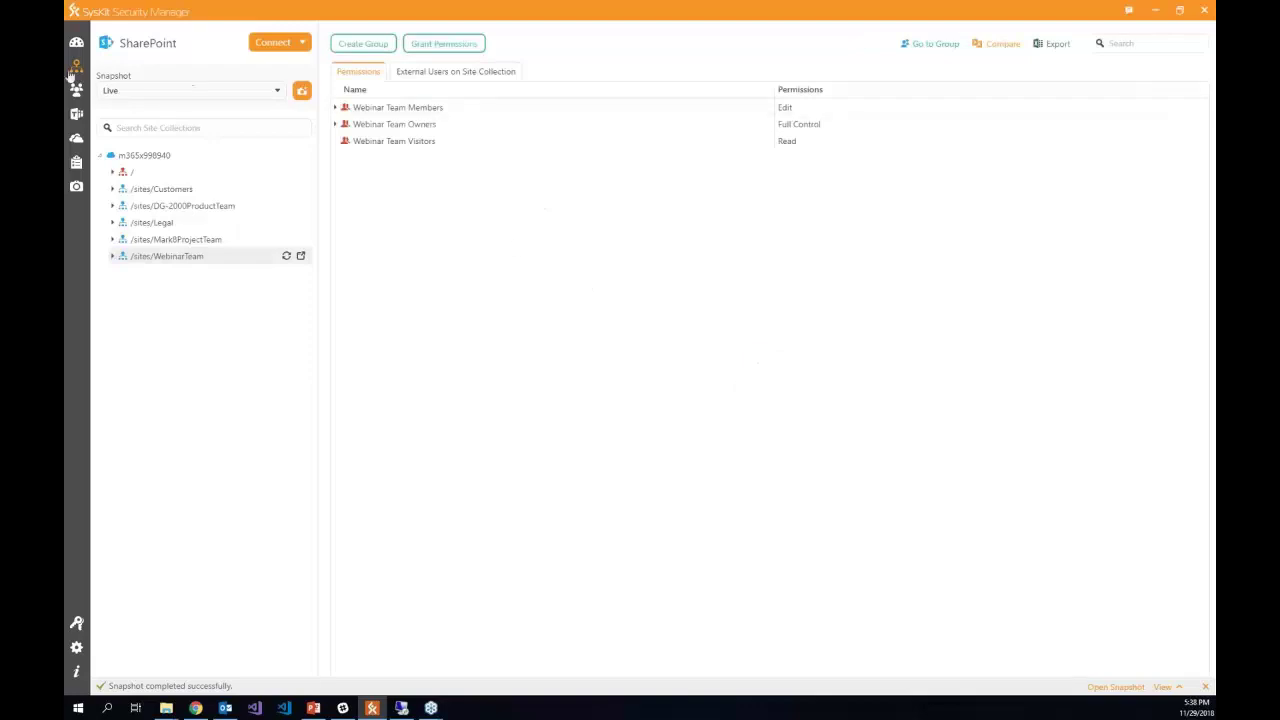
mouse_move(77, 75)
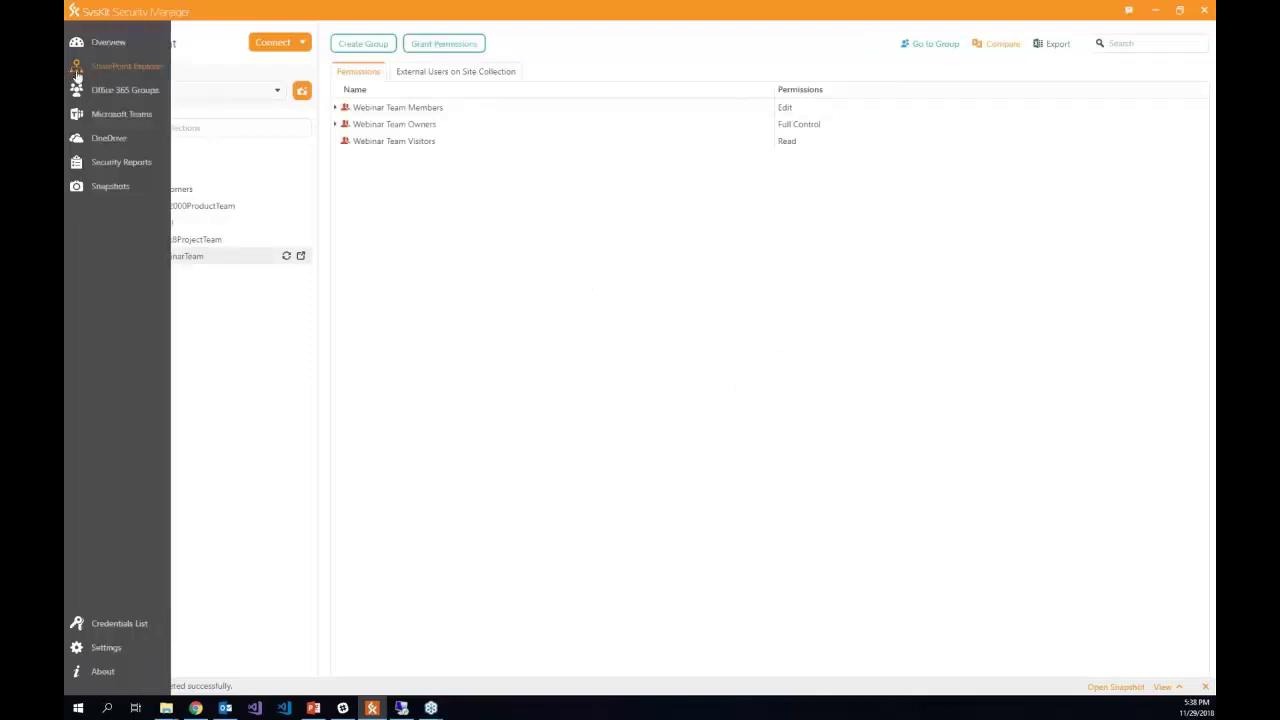
click(130, 68)
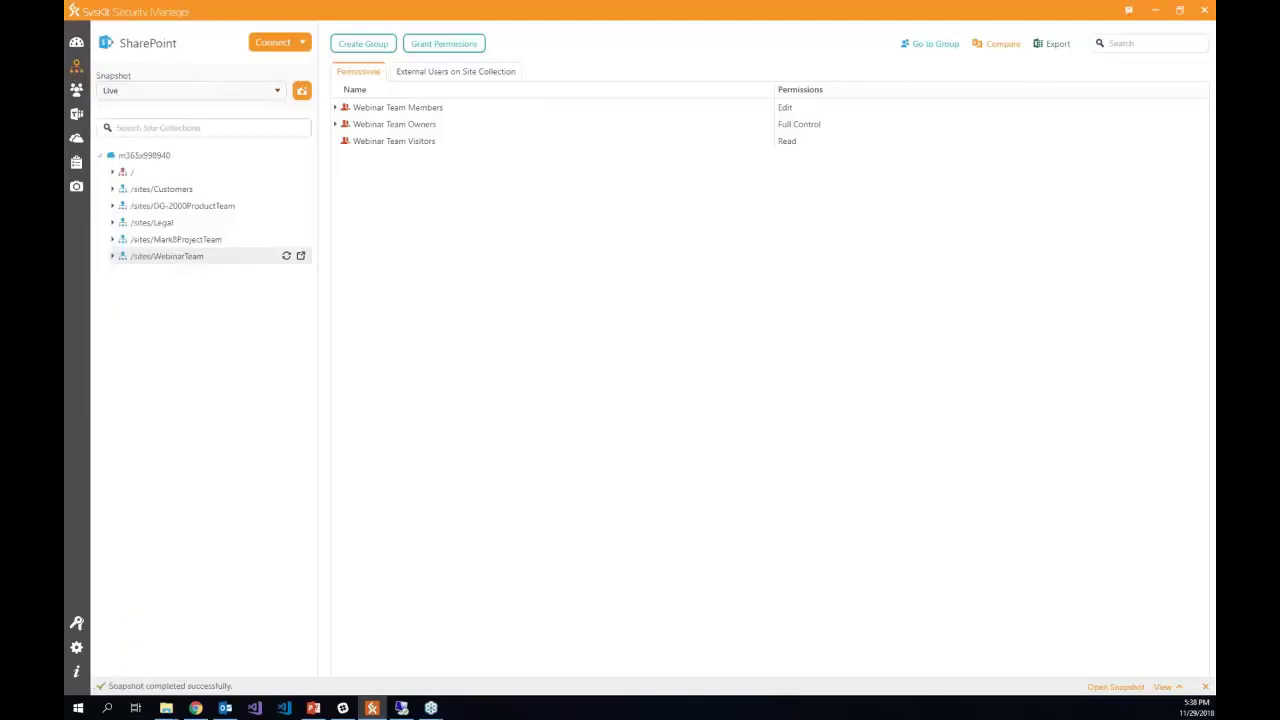
click(112, 257)
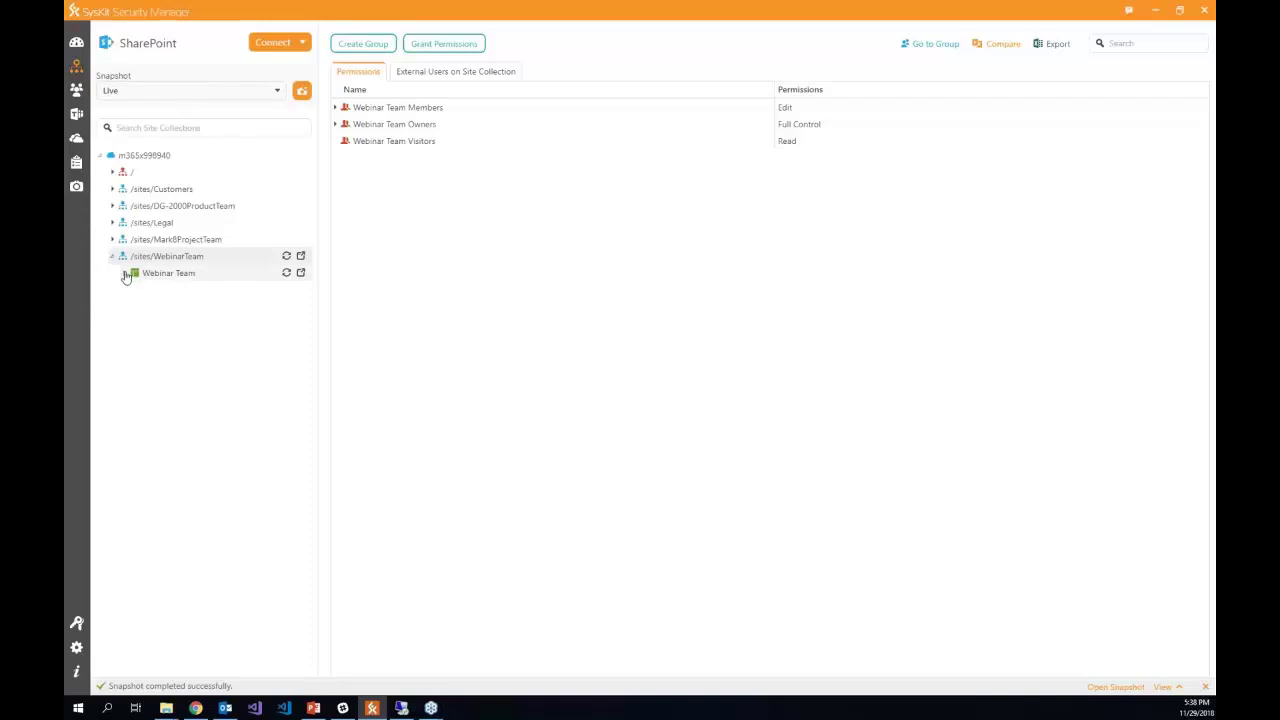
click(124, 274)
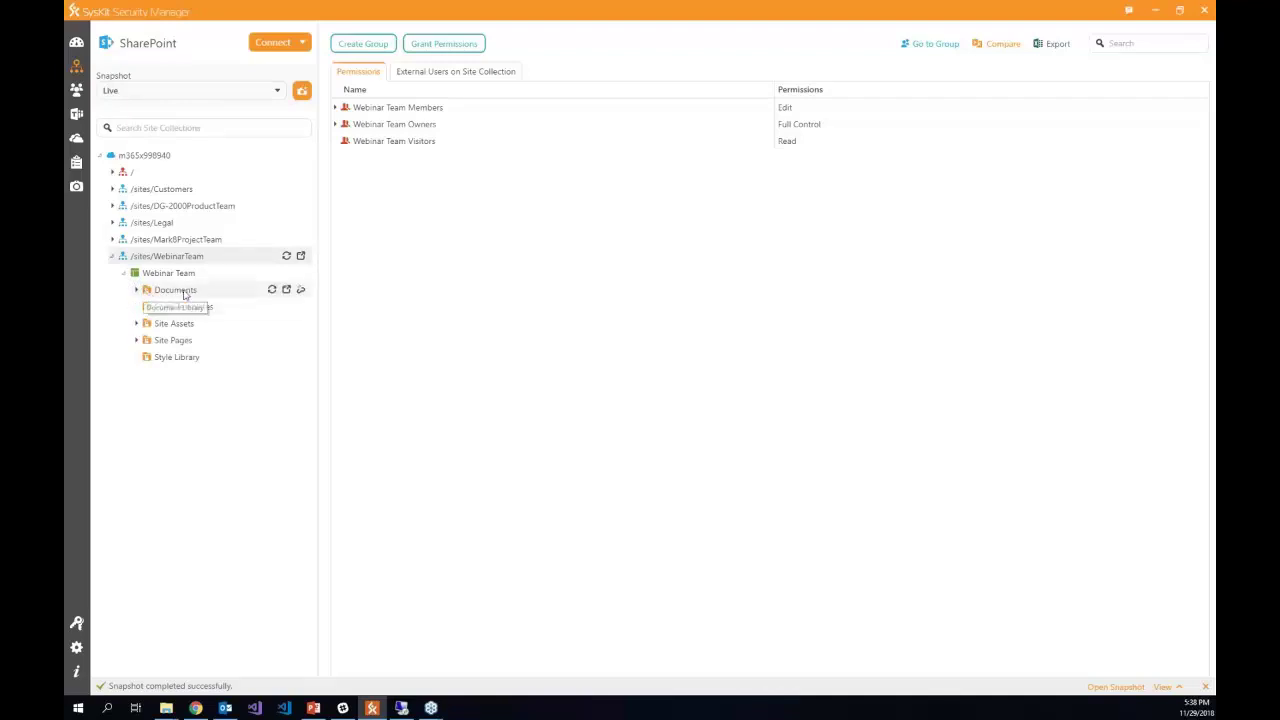
click(137, 290)
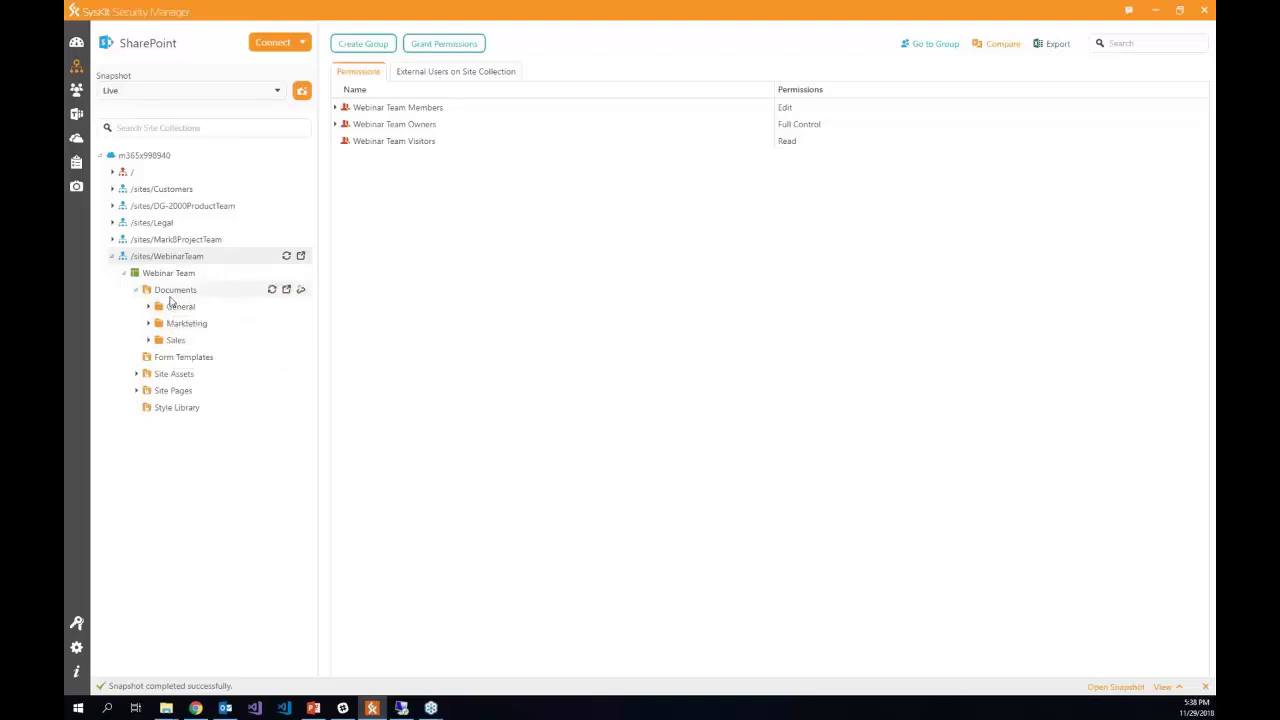
click(178, 307)
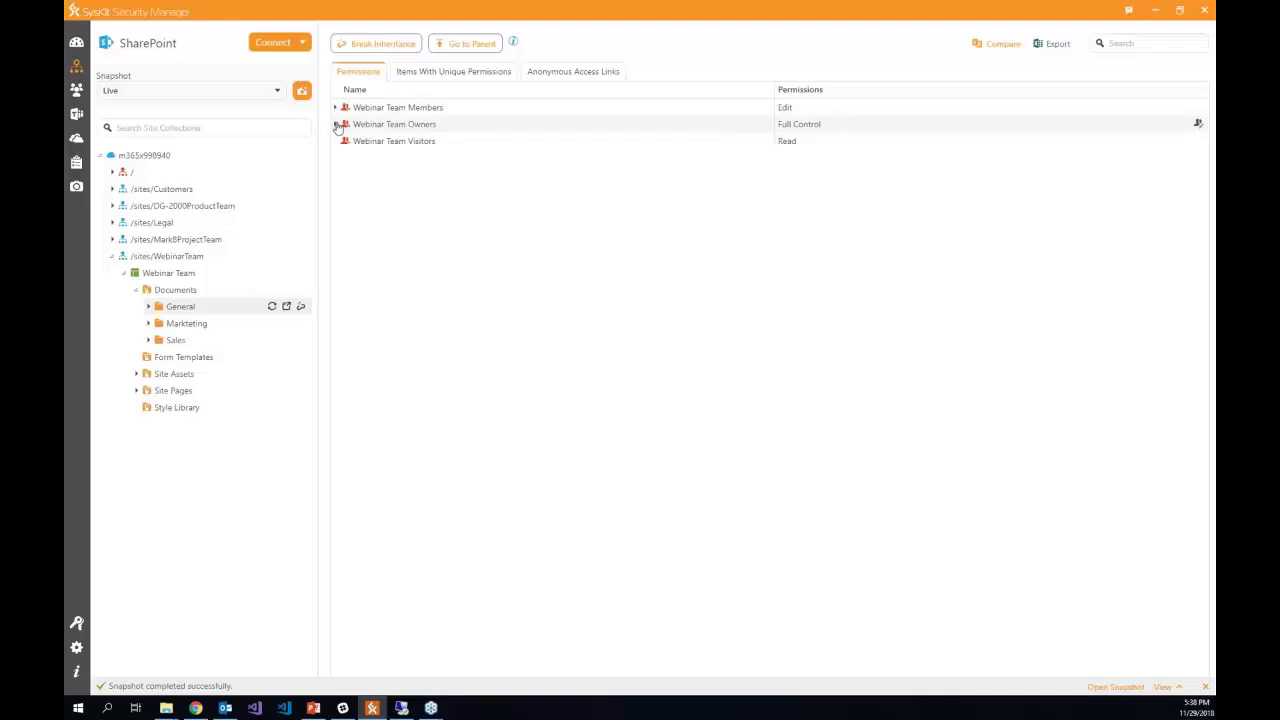
- Expand the Webinar Team Owners and Members groups to their users, then list General's two documents
click(337, 124)
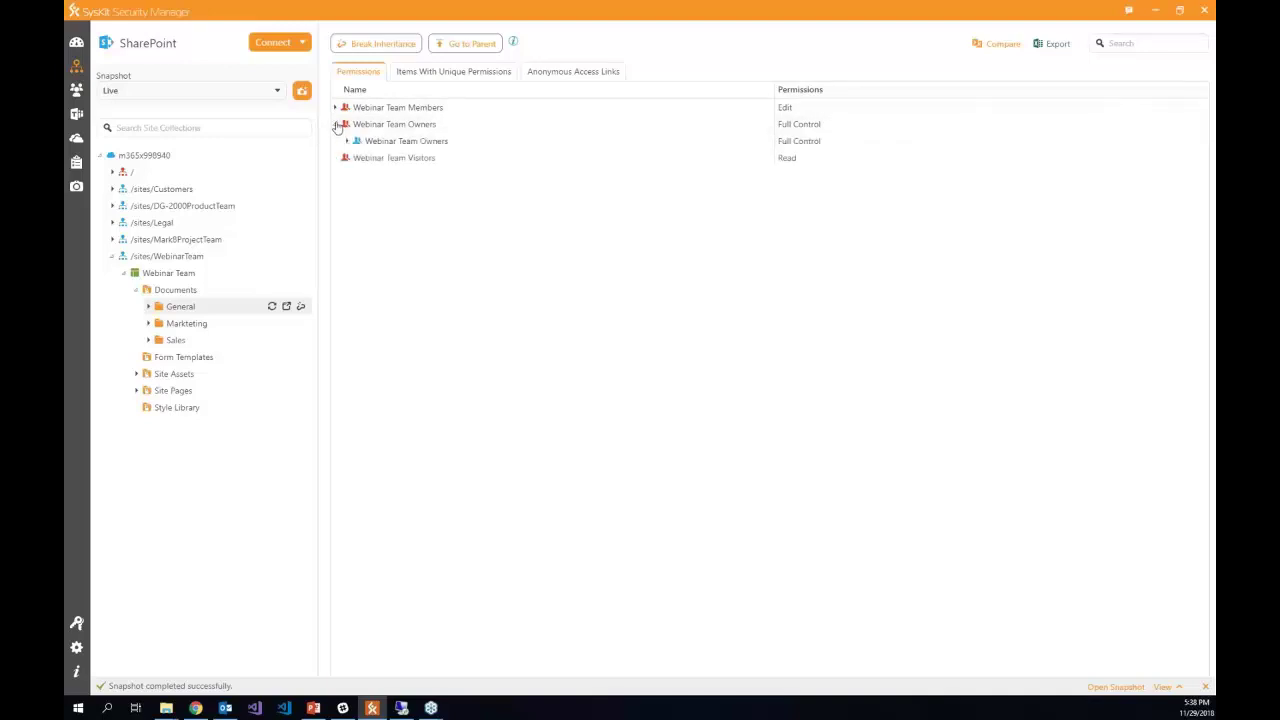
click(335, 107)
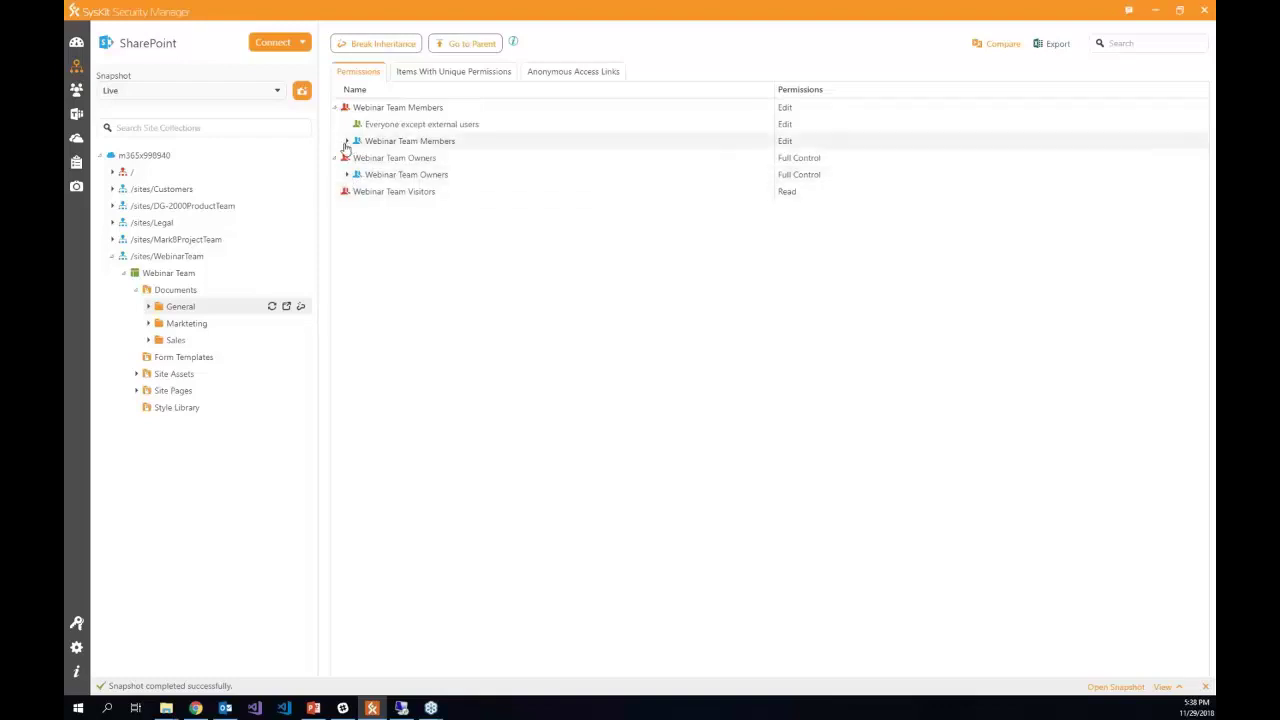
click(346, 142)
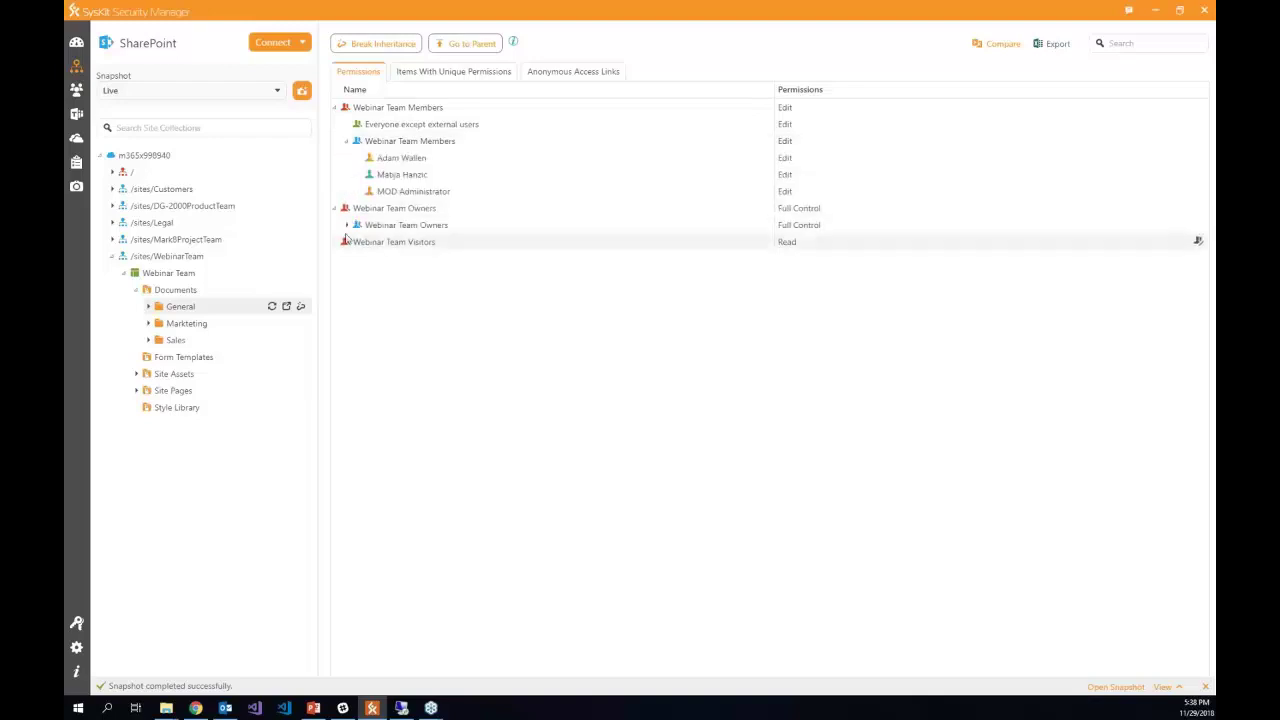
click(346, 225)
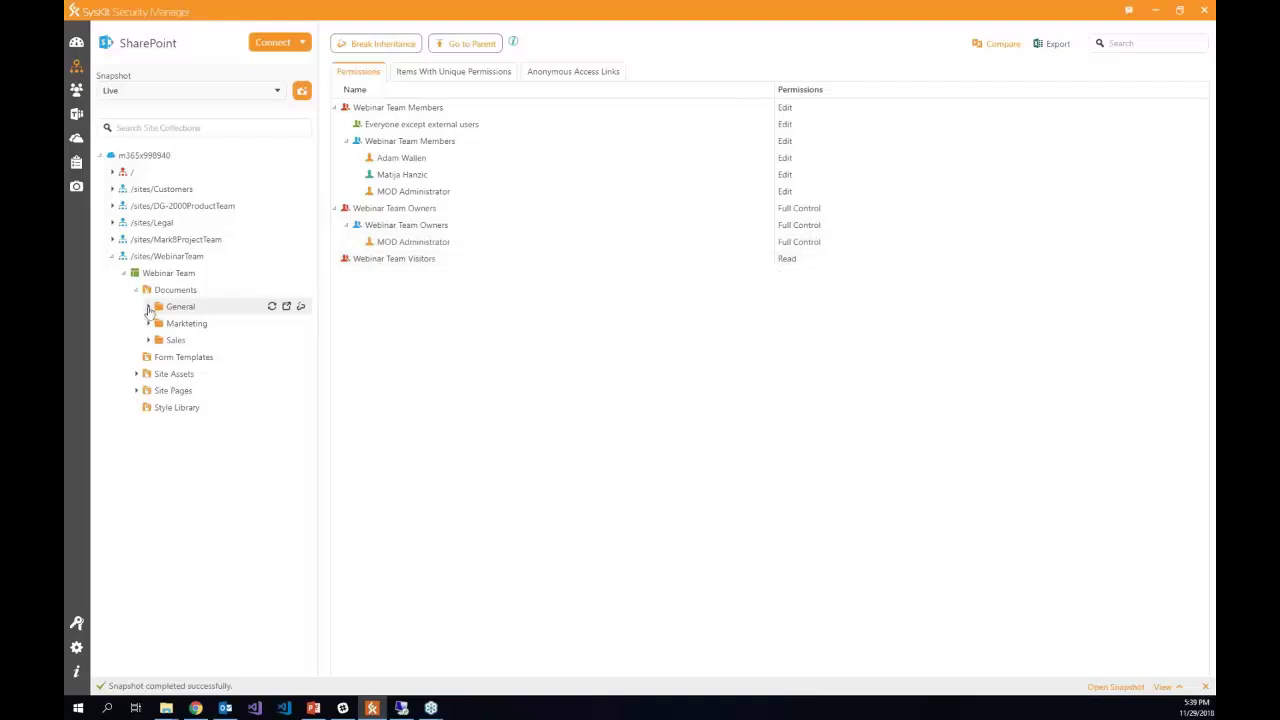
click(148, 307)
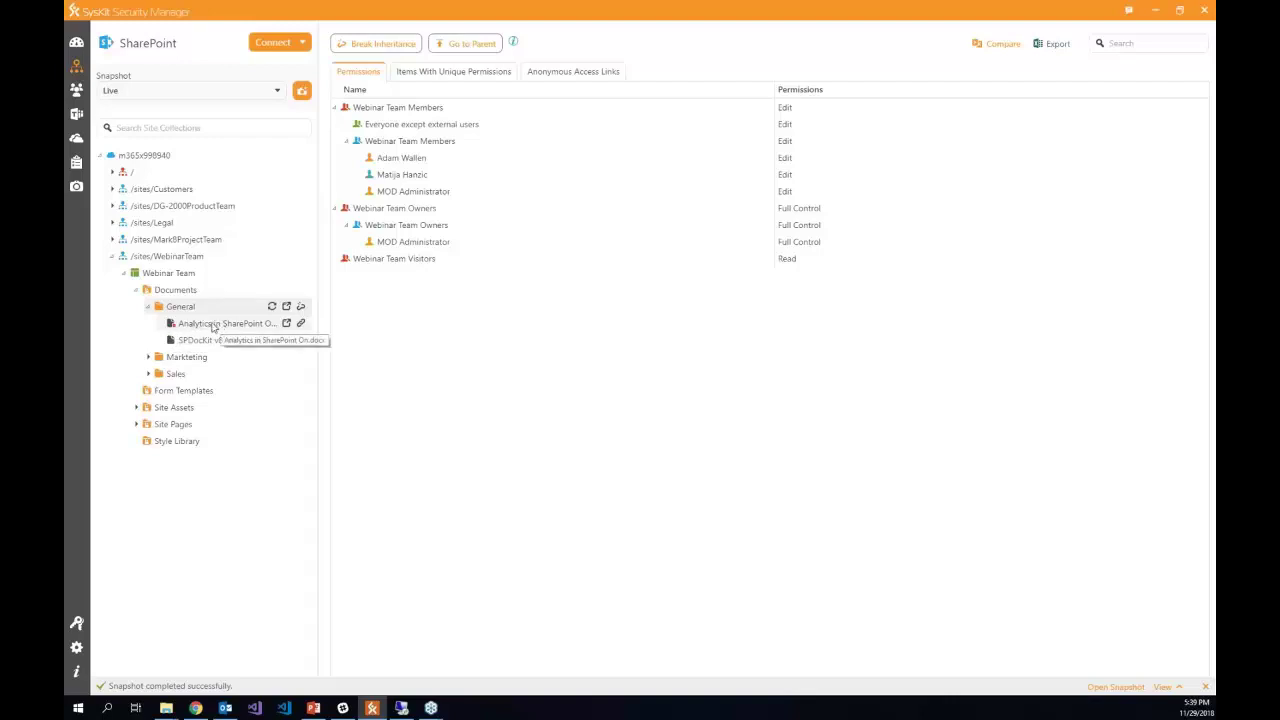
- Show Analytics in SharePoint On.docx permissions, expanding the sharing link's external user and the Owners and Members groups
click(208, 326)
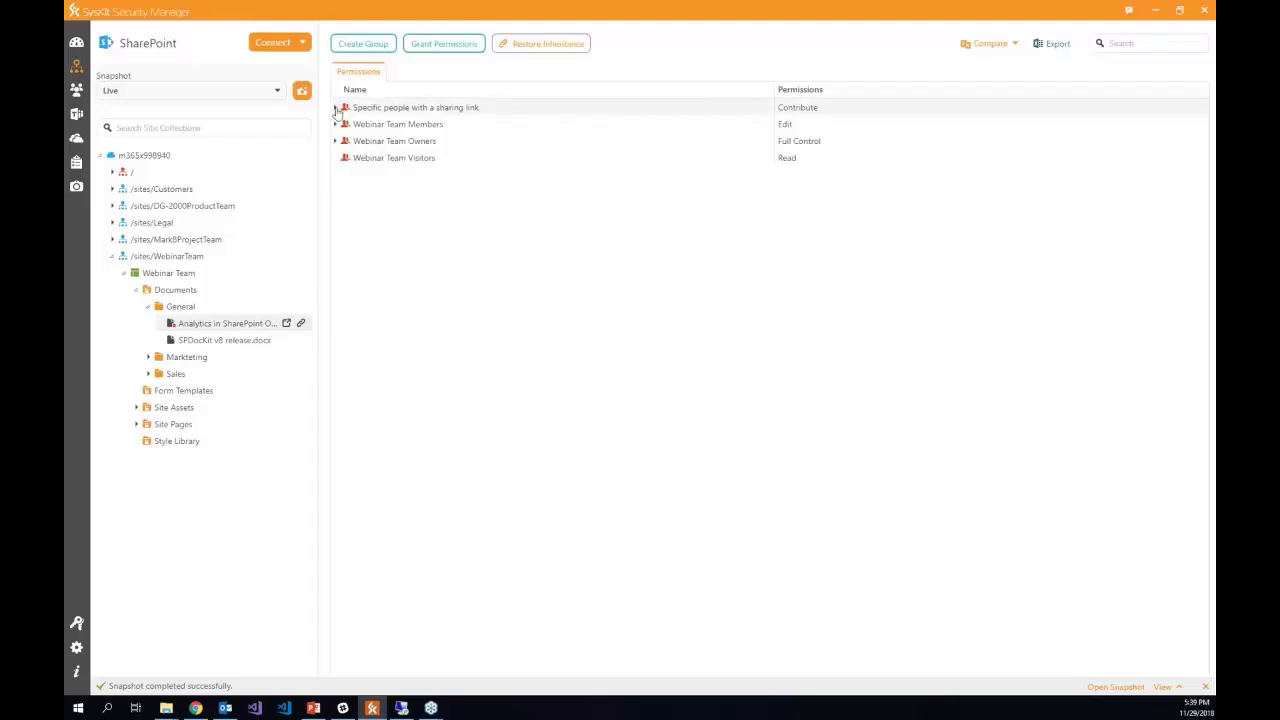
click(336, 108)
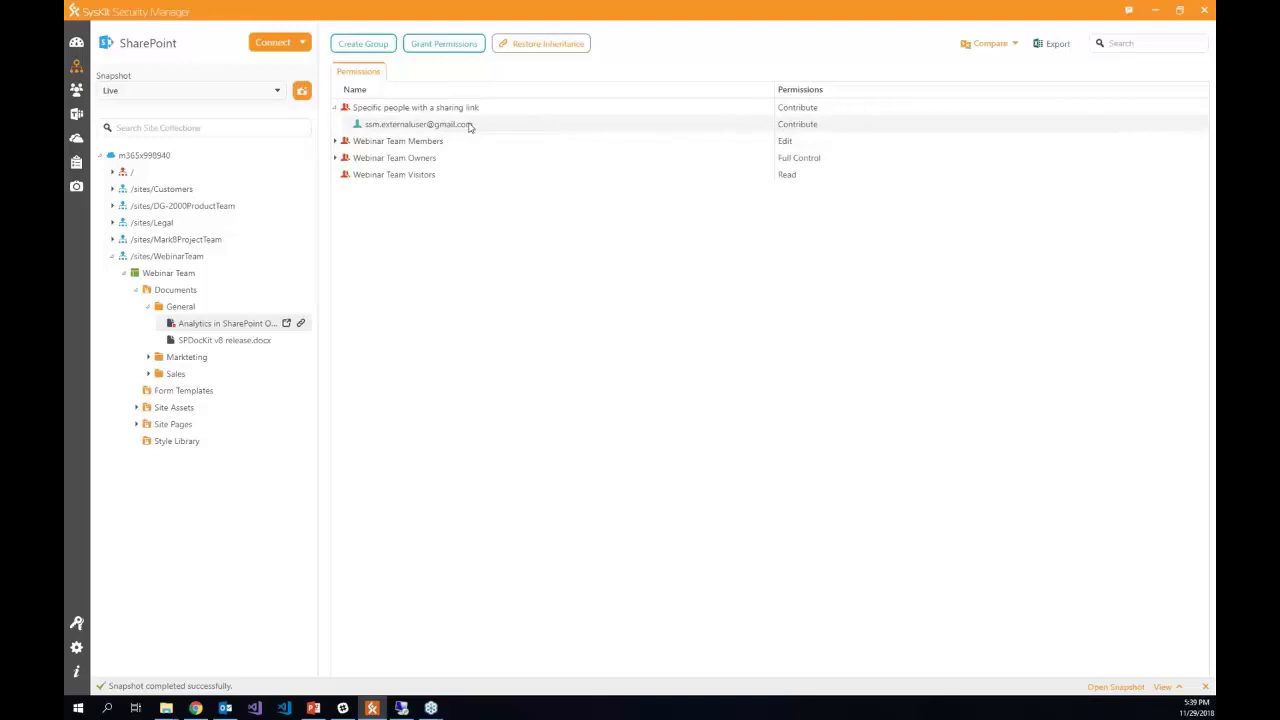
click(336, 158)
click(335, 141)
click(346, 174)
click(347, 259)
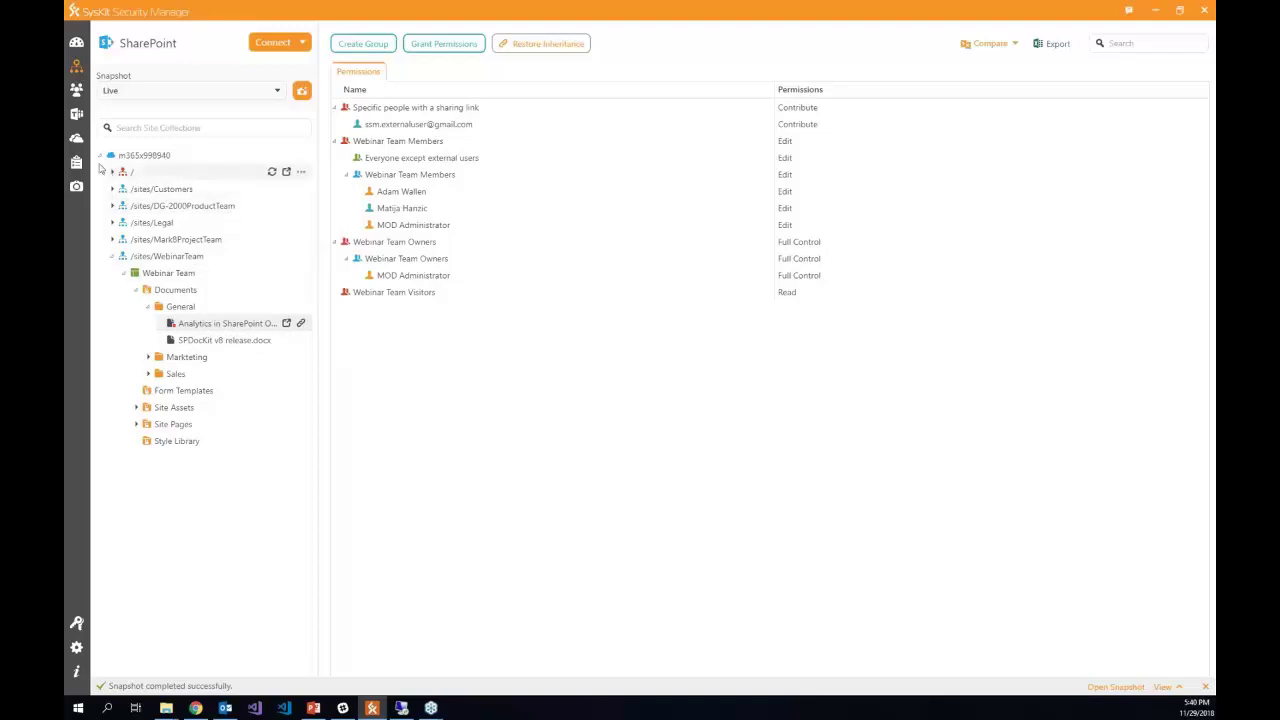
mouse_move(77, 165)
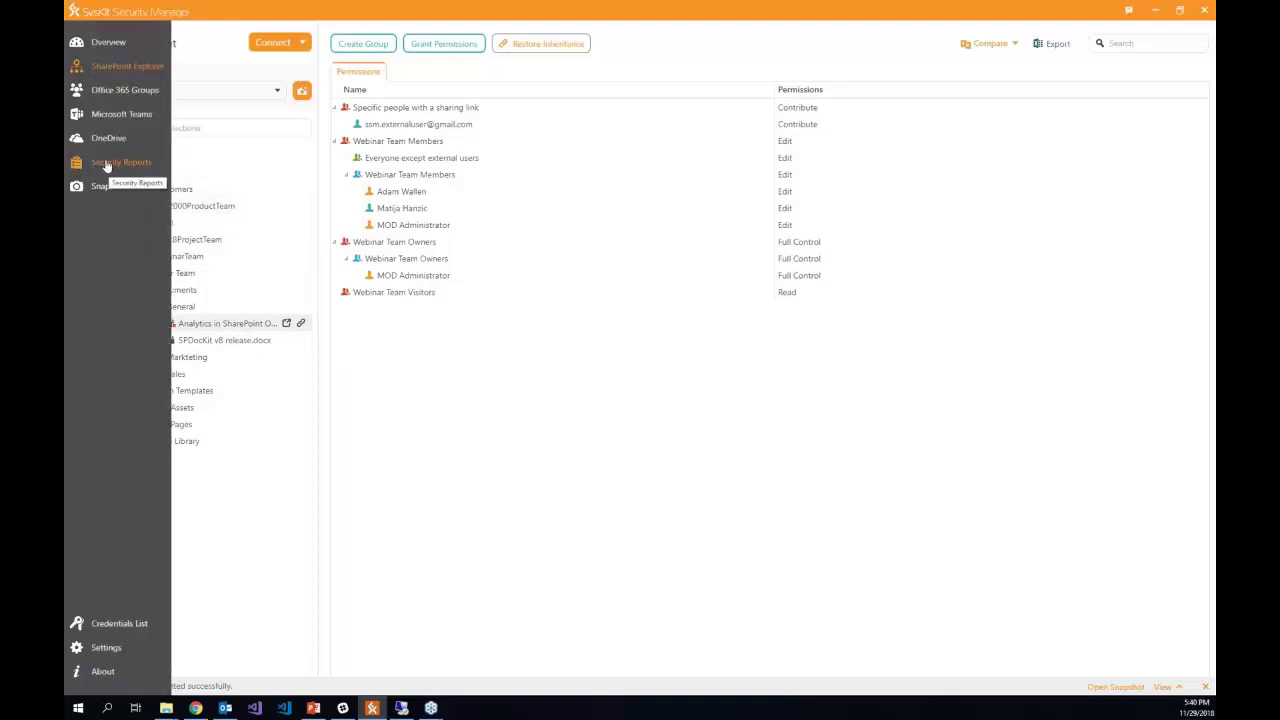
- Generate a List Items-level Permissions Matrix for /sites/WebinarTeam from the 11/29/2018 5:36 PM snapshot
click(110, 164)
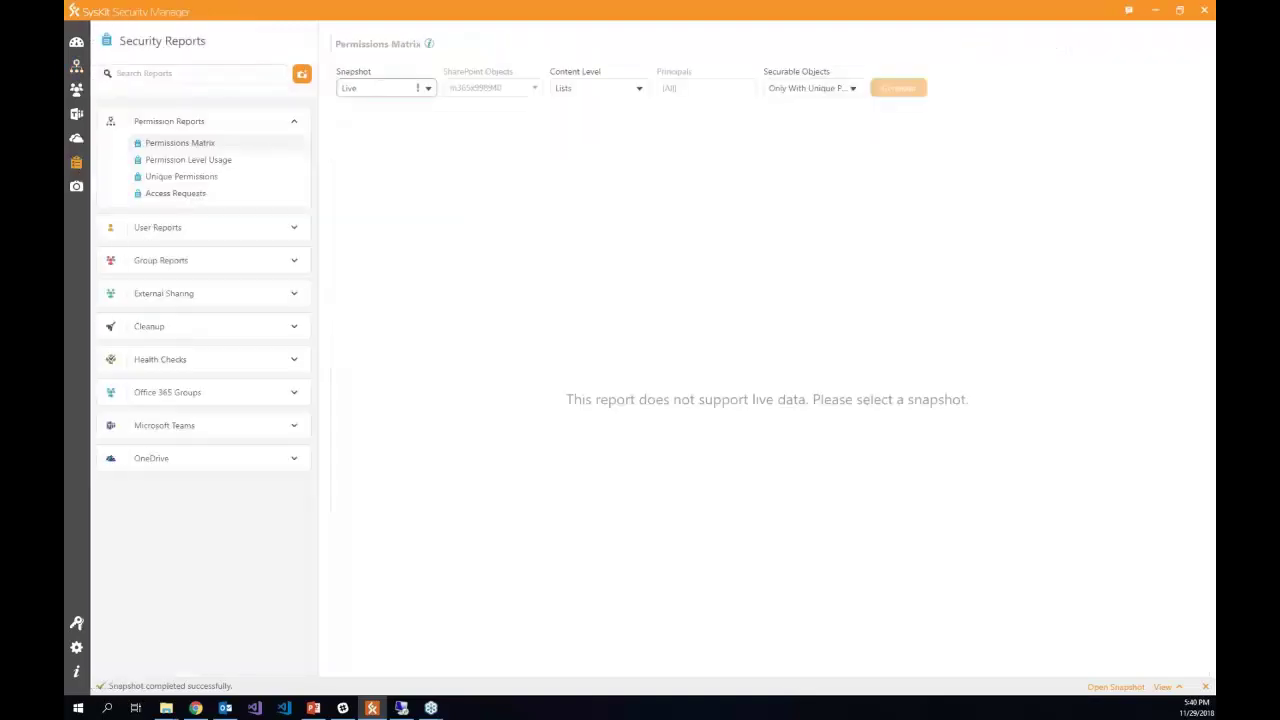
click(409, 89)
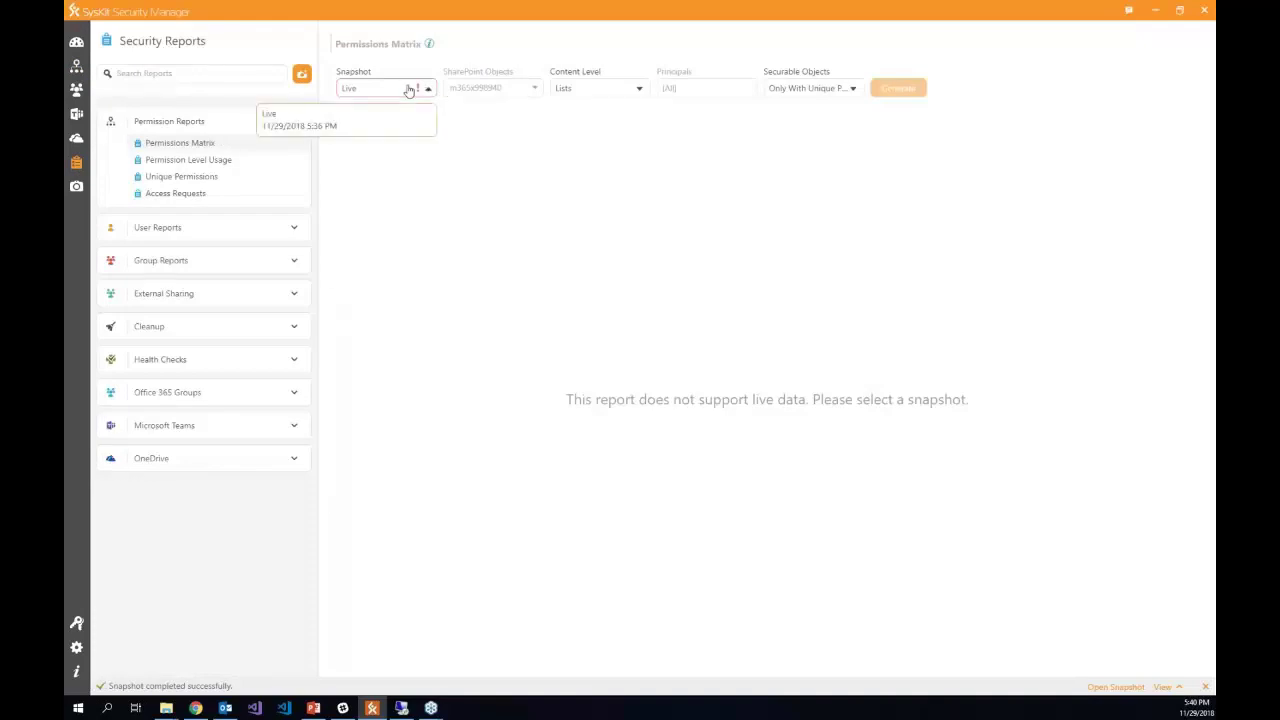
click(352, 127)
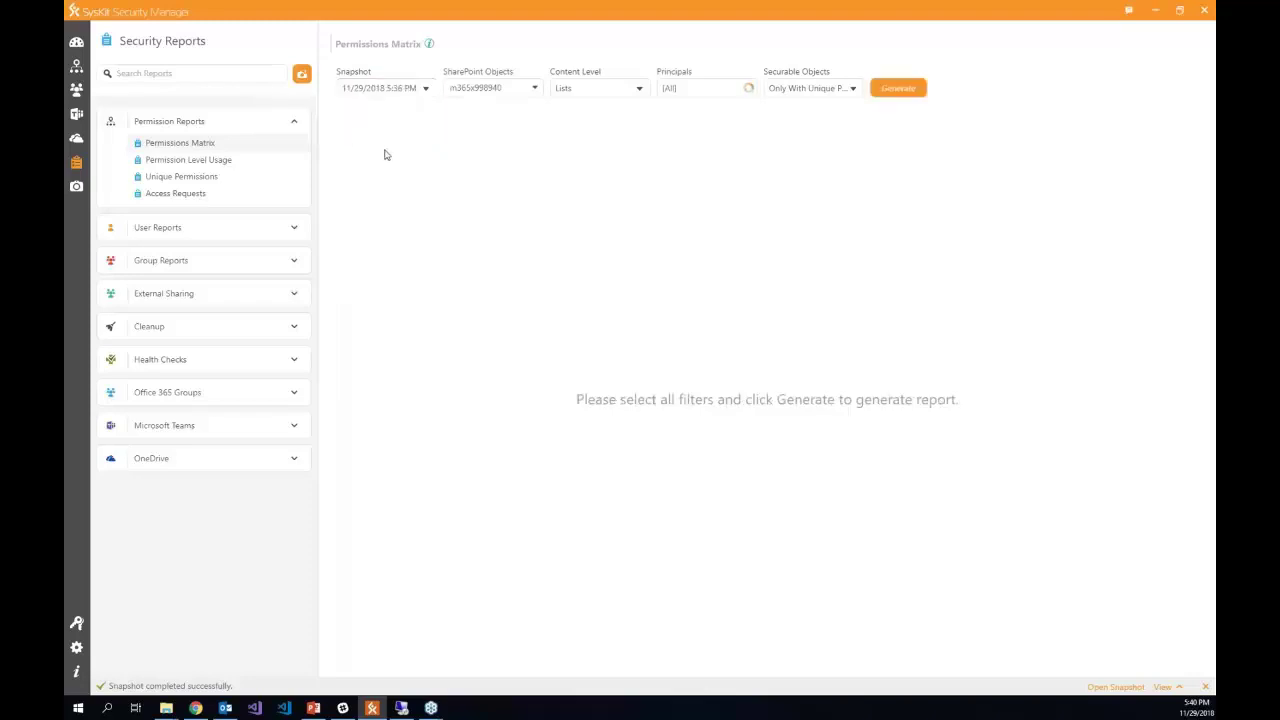
click(501, 94)
click(371, 203)
click(278, 211)
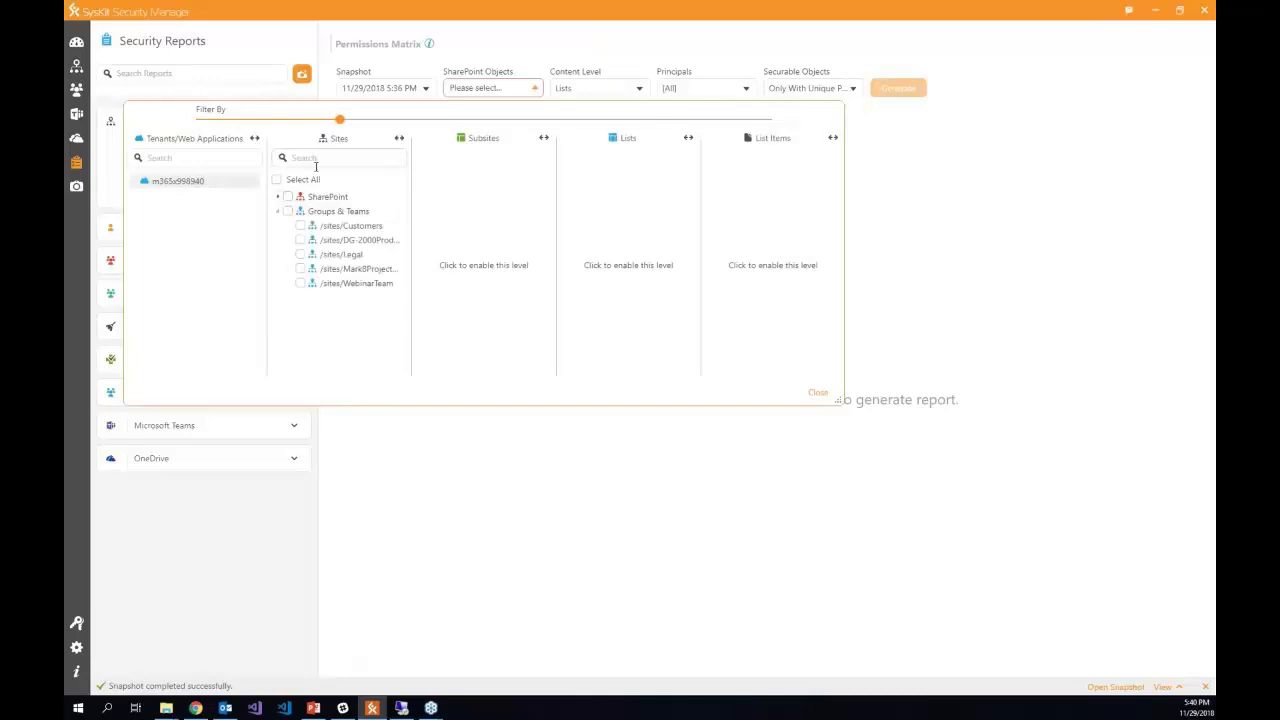
click(300, 286)
click(607, 92)
click(513, 152)
click(902, 94)
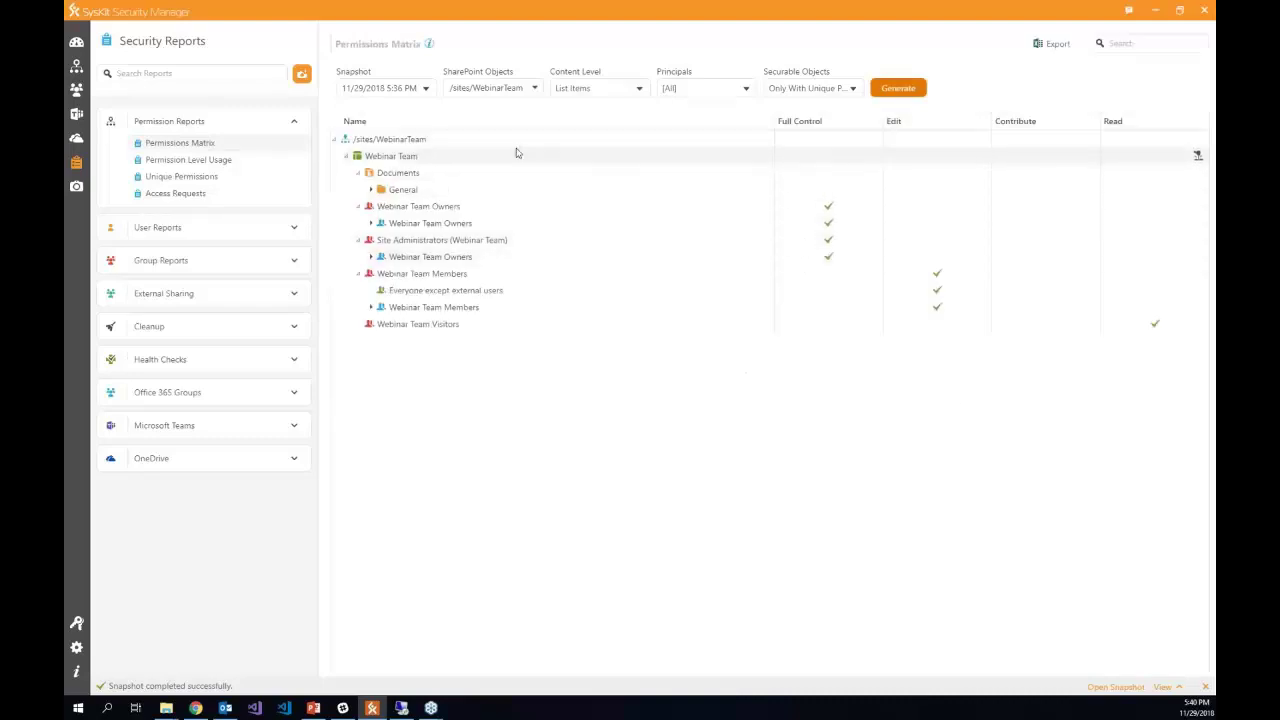
- Expand General and the Analytics document down to the sharing link's external user in the matrix
click(372, 189)
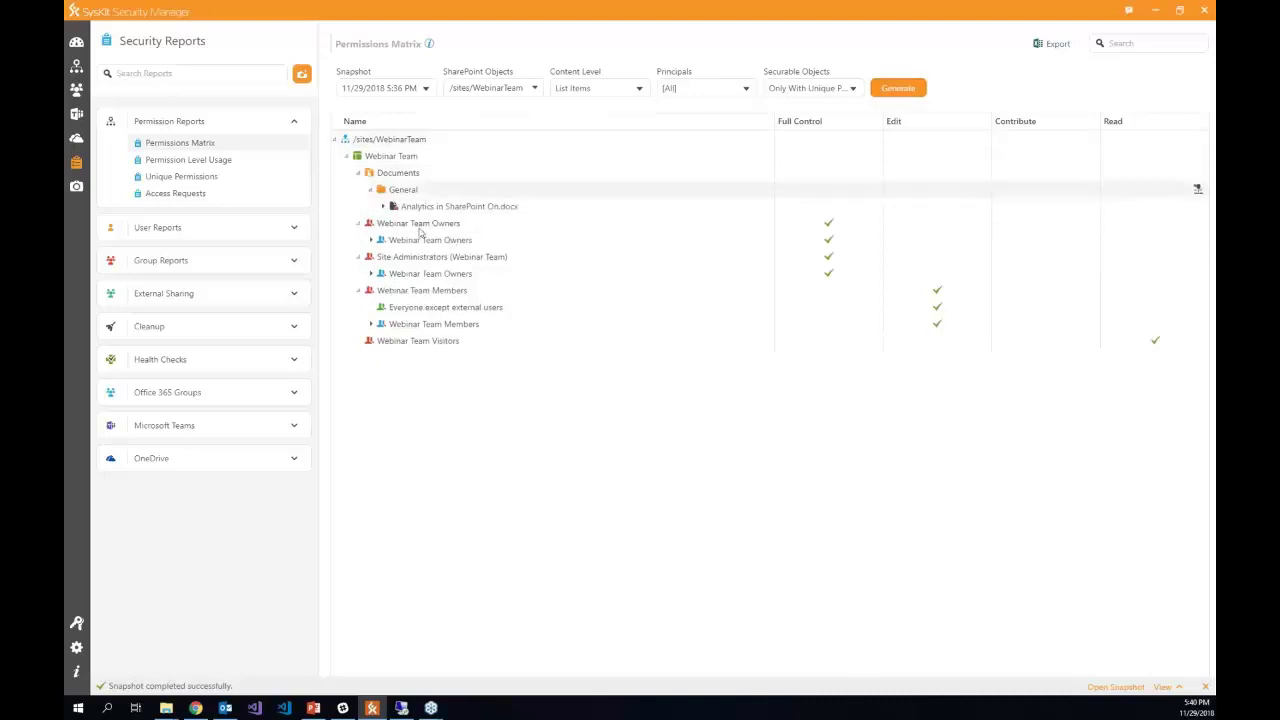
click(382, 207)
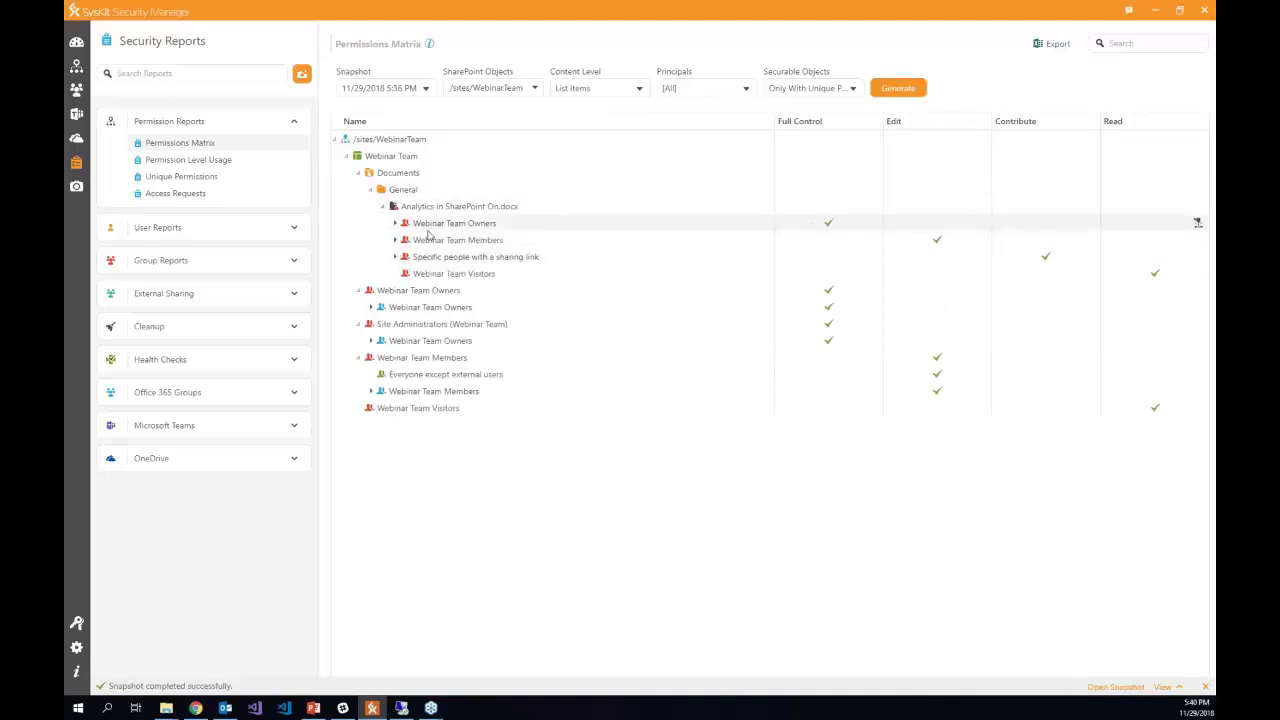
click(394, 257)
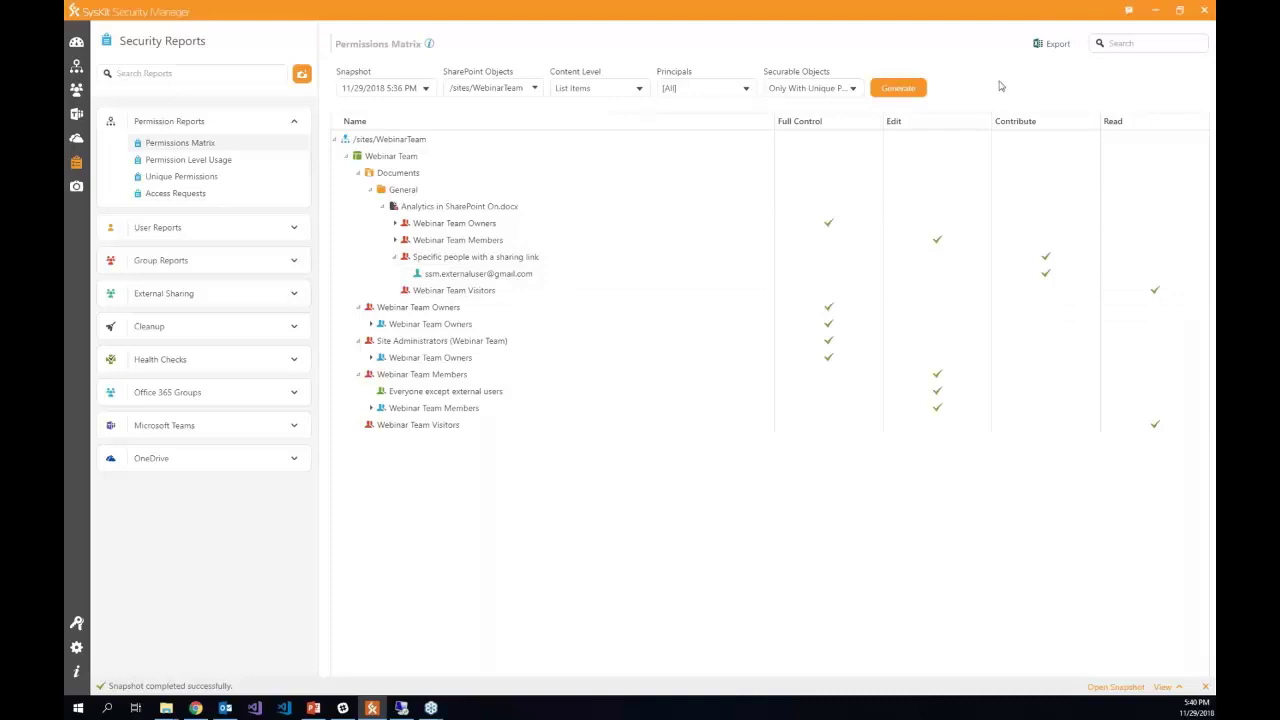
- Export the Permissions Matrix to Excel, overwriting the existing file
click(1050, 45)
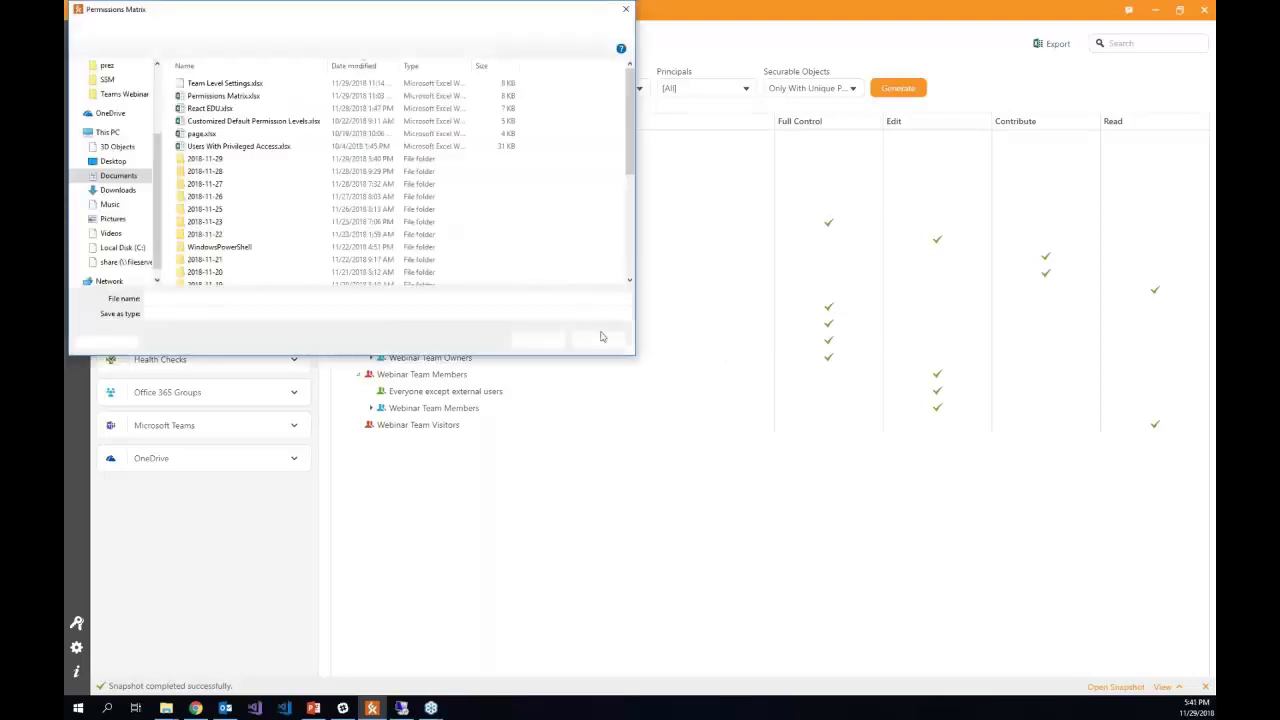
click(538, 340)
click(674, 362)
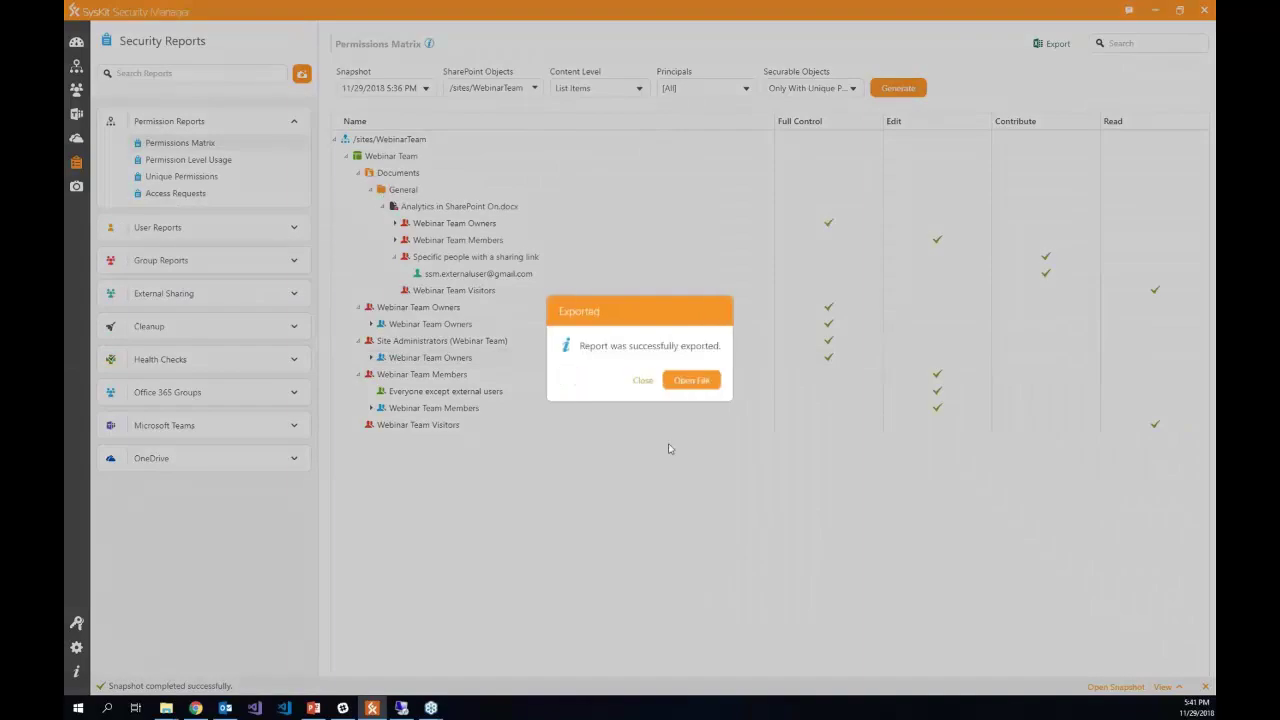
- Open the exported Permissions Matrix.xlsx workbook in Excel to view each principal's permissions
click(690, 380)
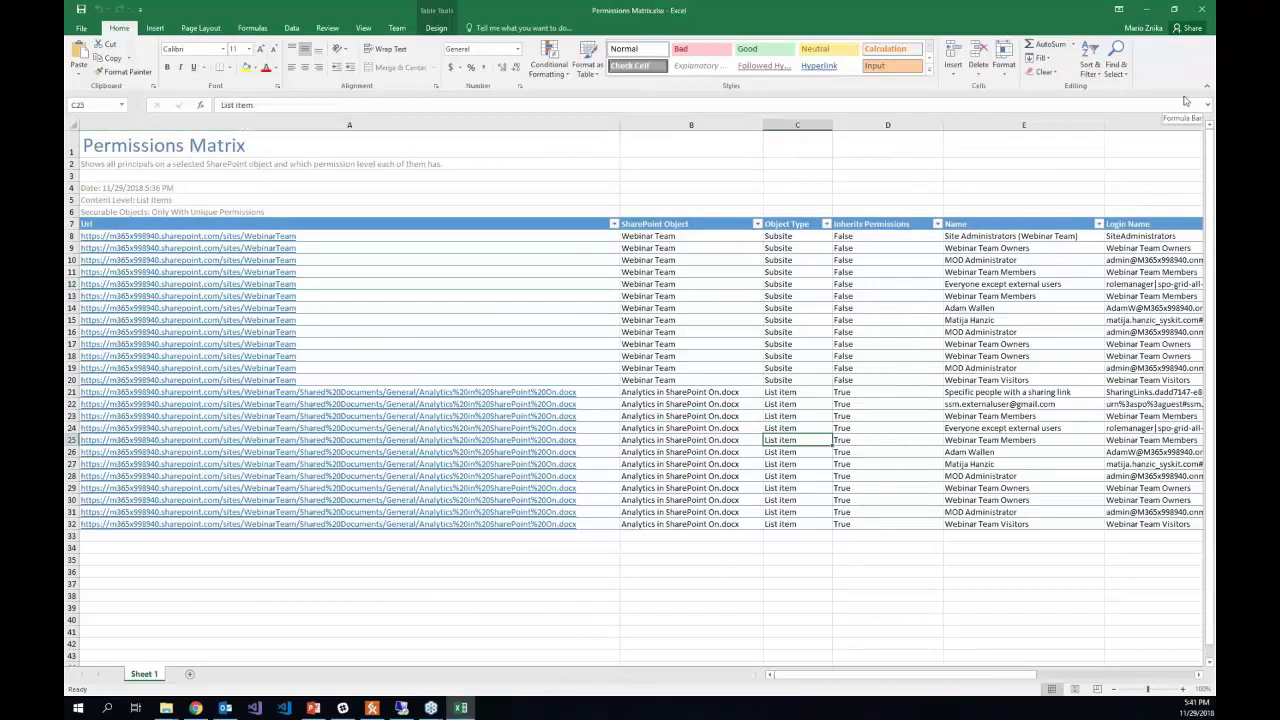
- Close the workbook and open the External Sharing group's Externally Shared Content Matrix report
click(1203, 9)
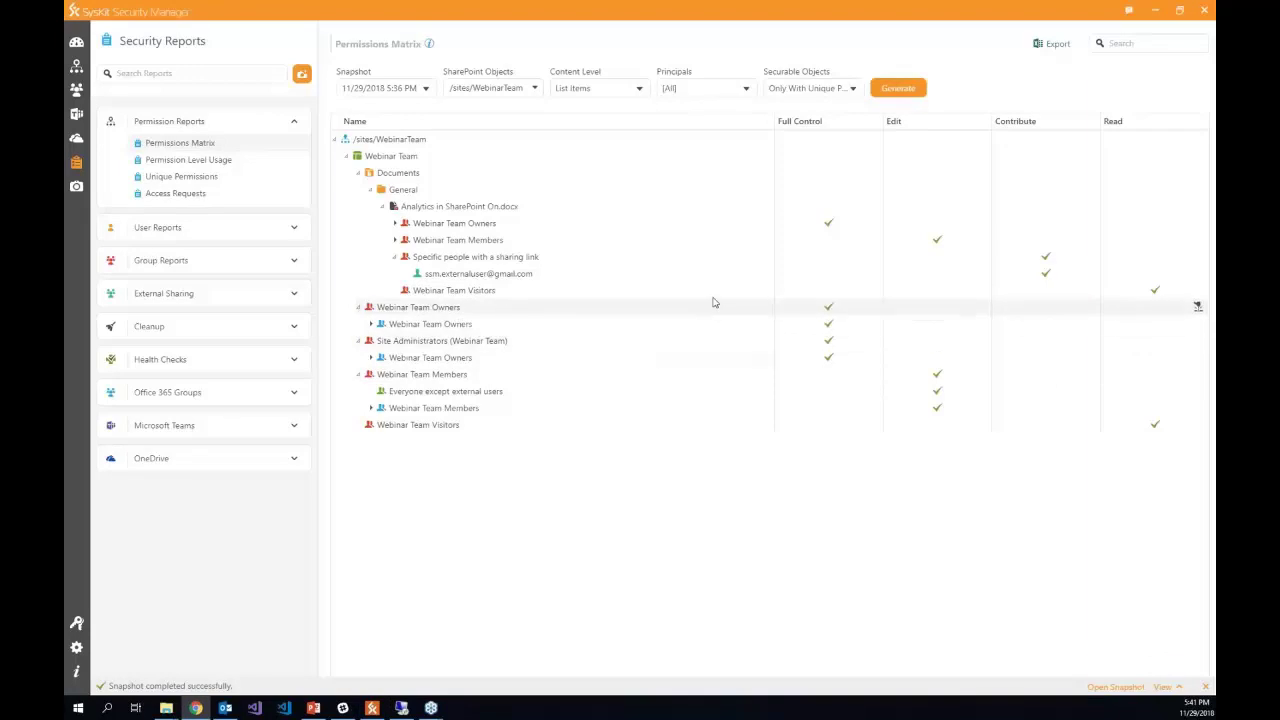
click(294, 295)
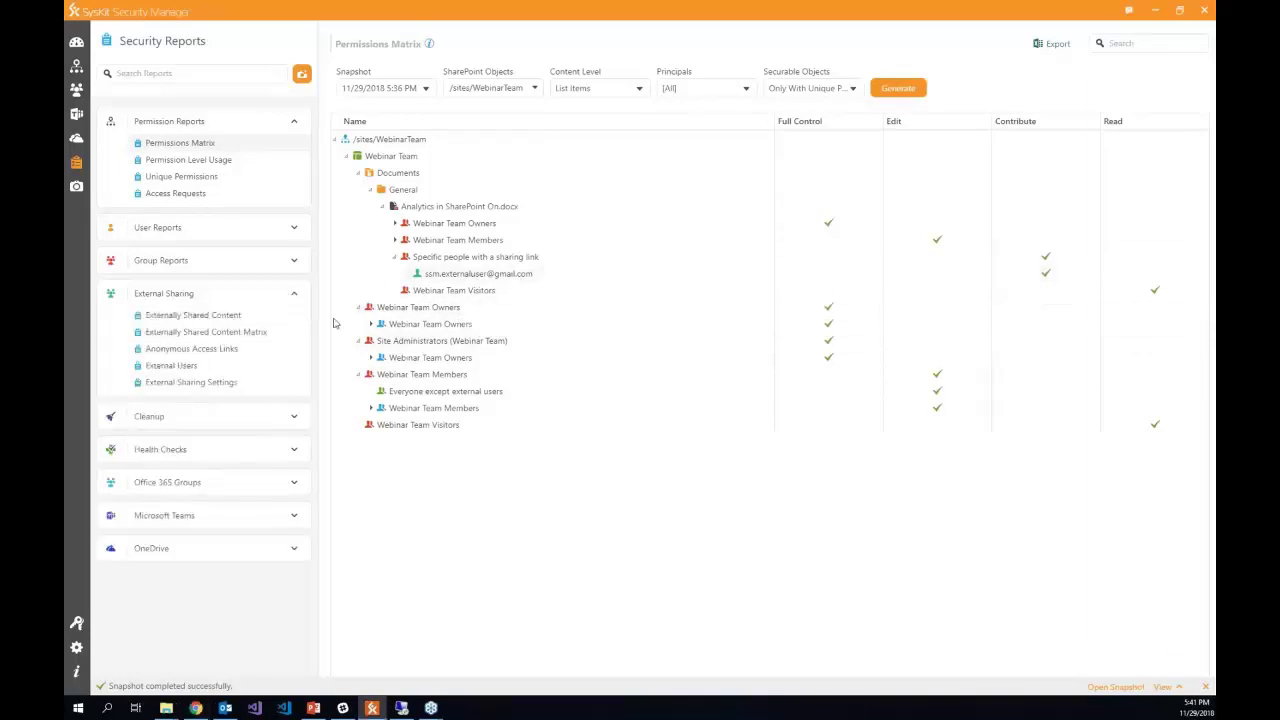
click(217, 335)
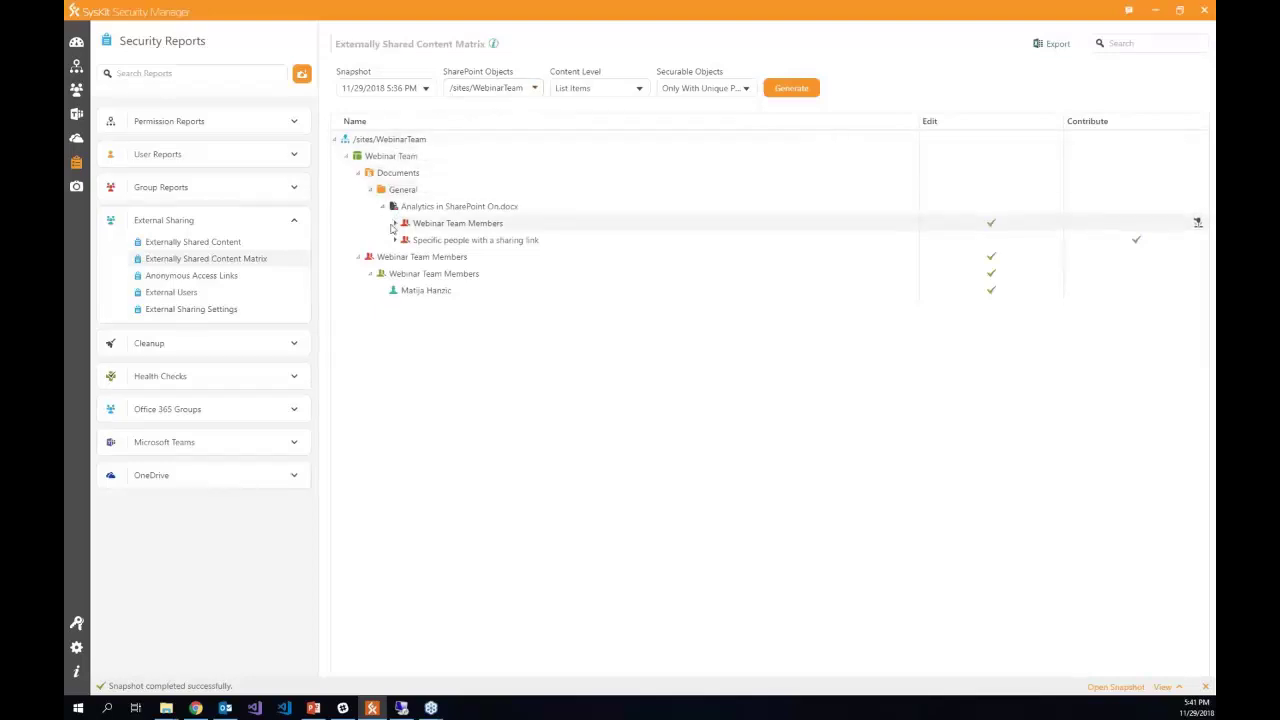
- Expand Webinar Team Members and the sharing-link node to reveal the external user's Contribute access
click(396, 223)
click(406, 241)
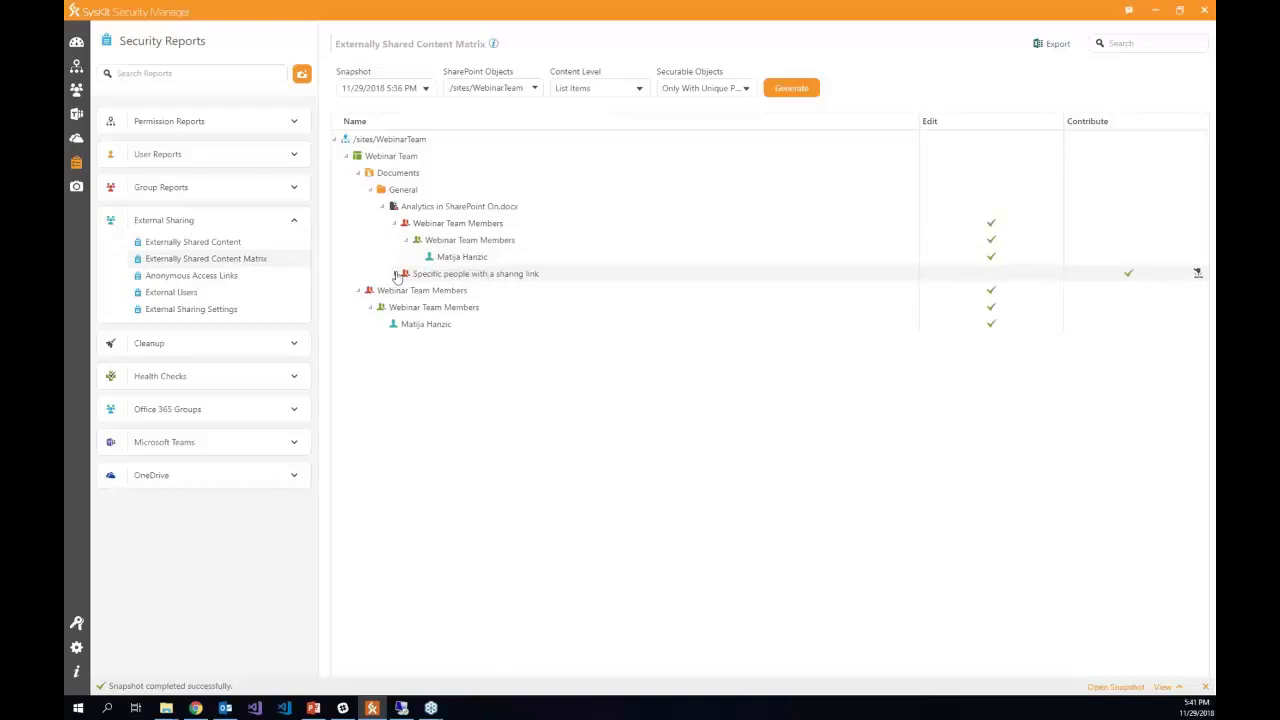
click(396, 274)
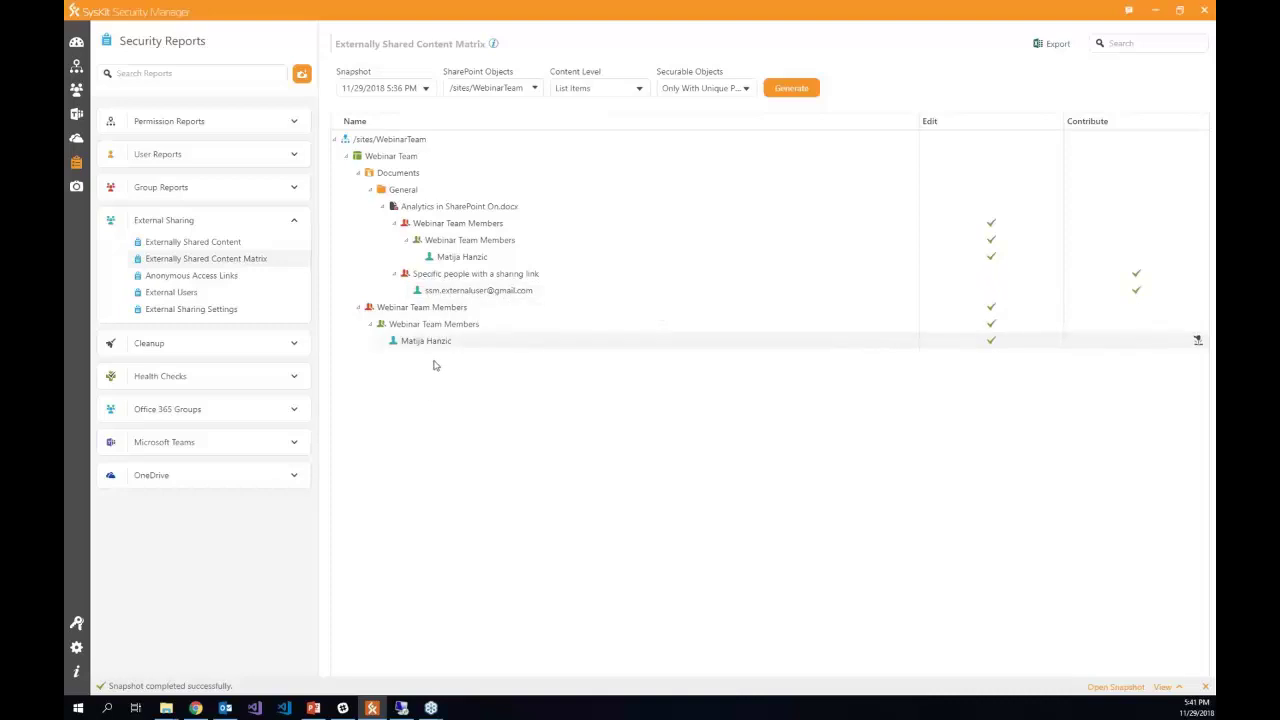
click(286, 446)
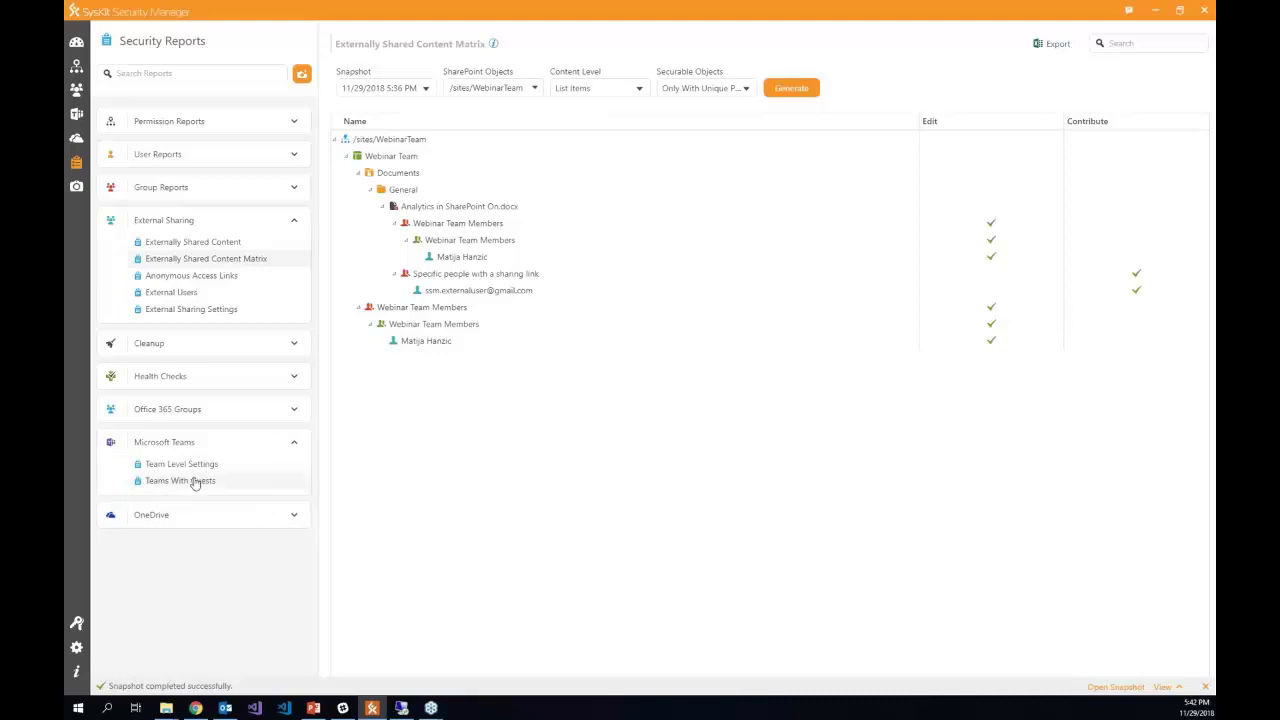
- Generate the Teams With Guests report and select only the Webinar Team's external guest row
click(196, 481)
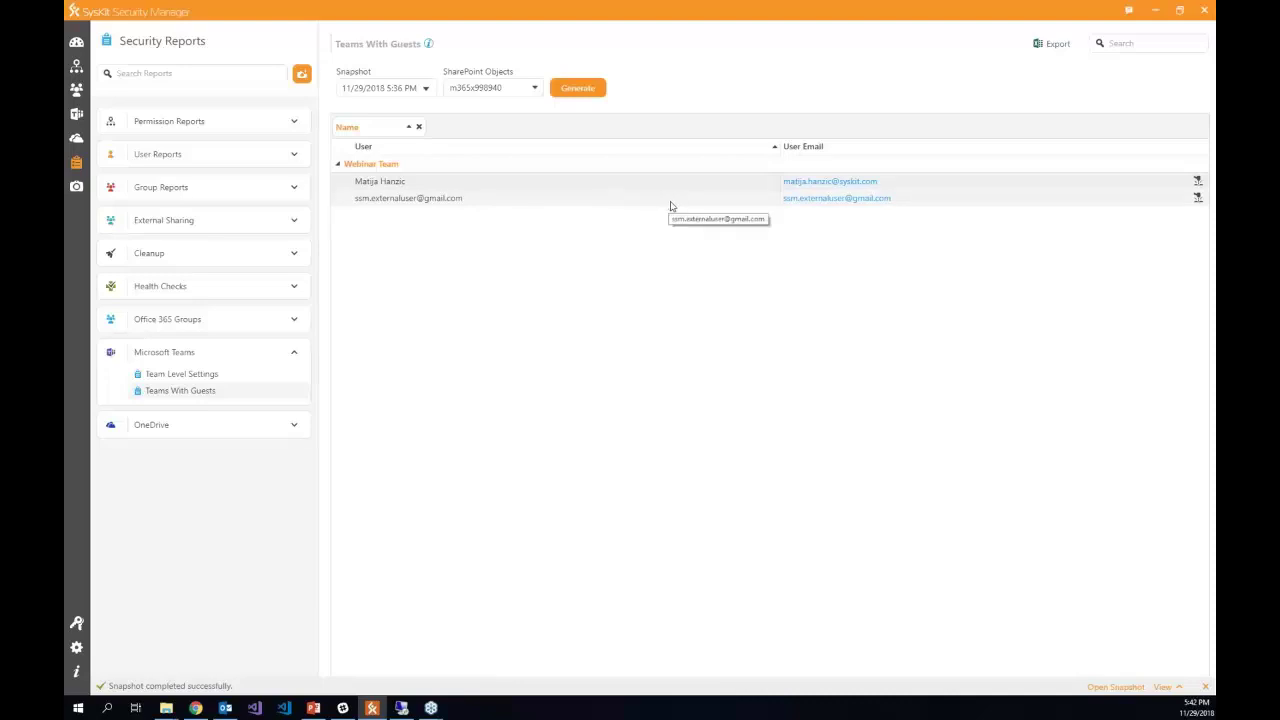
click(591, 193)
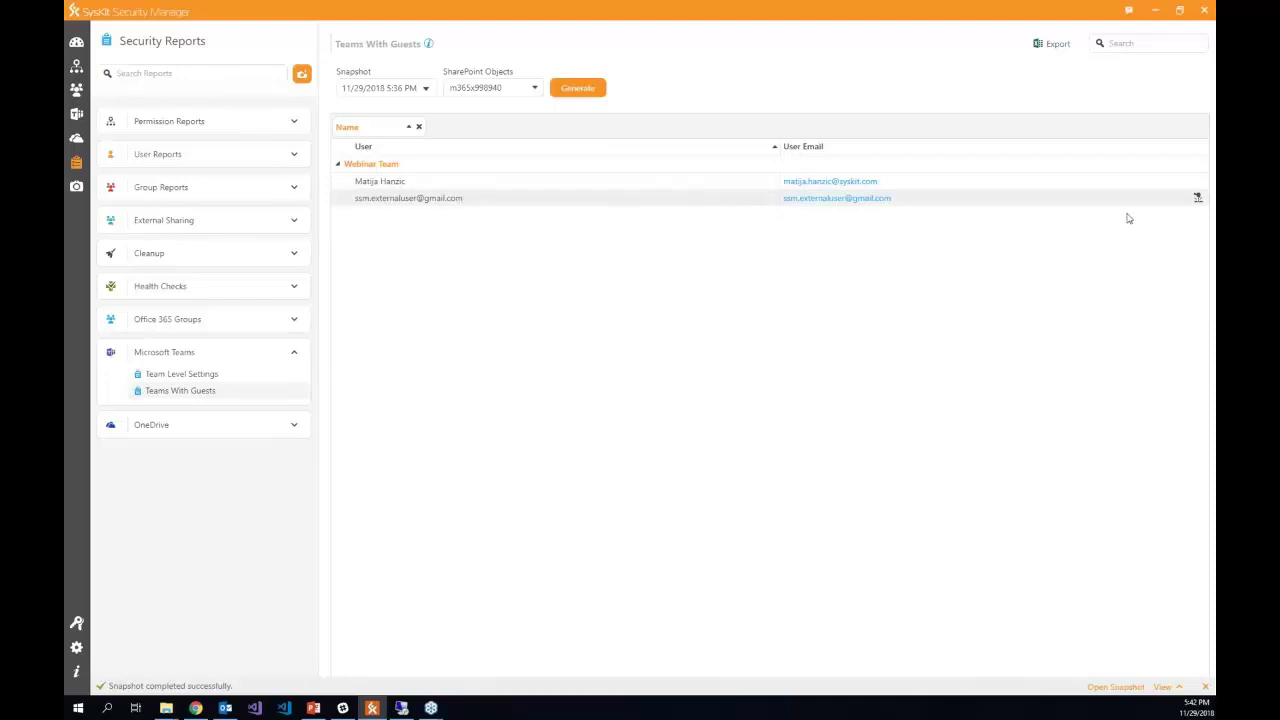
key(ctrl+a)
click(1094, 203)
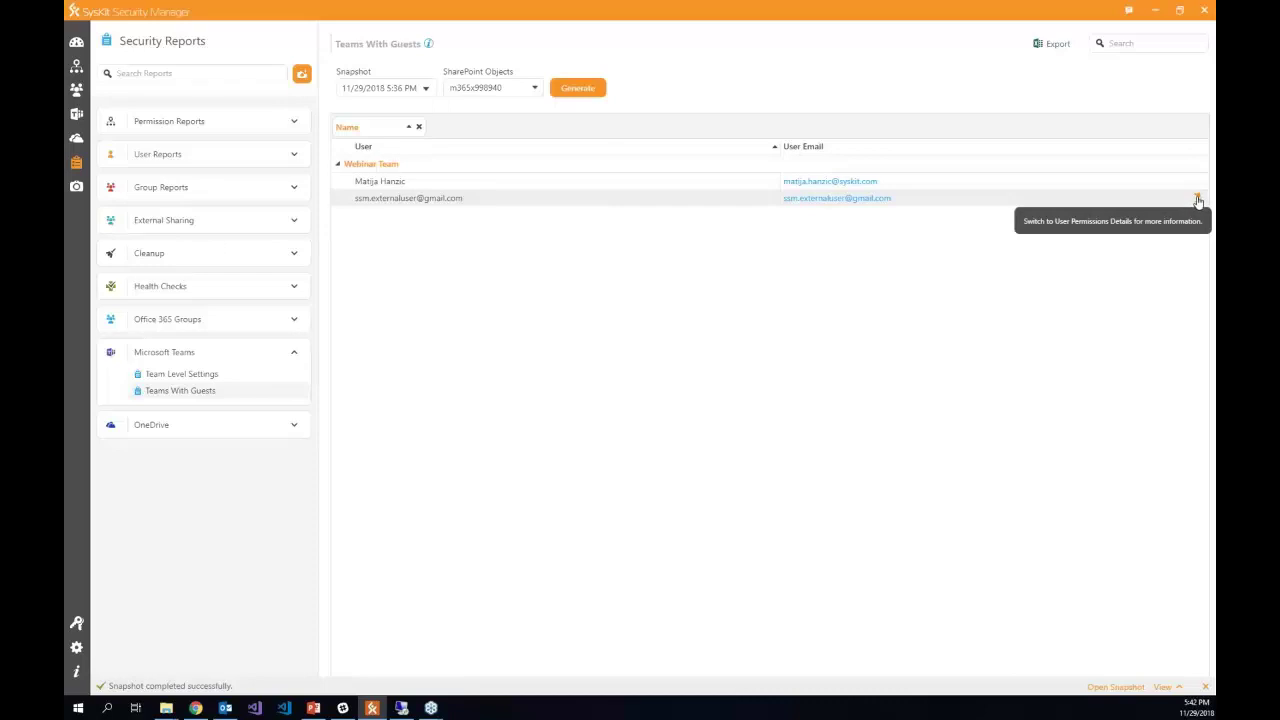
- Open the guest's User Permissions Details and expand /sites/WebinarTeam > Documents > General to the shared document
click(1197, 198)
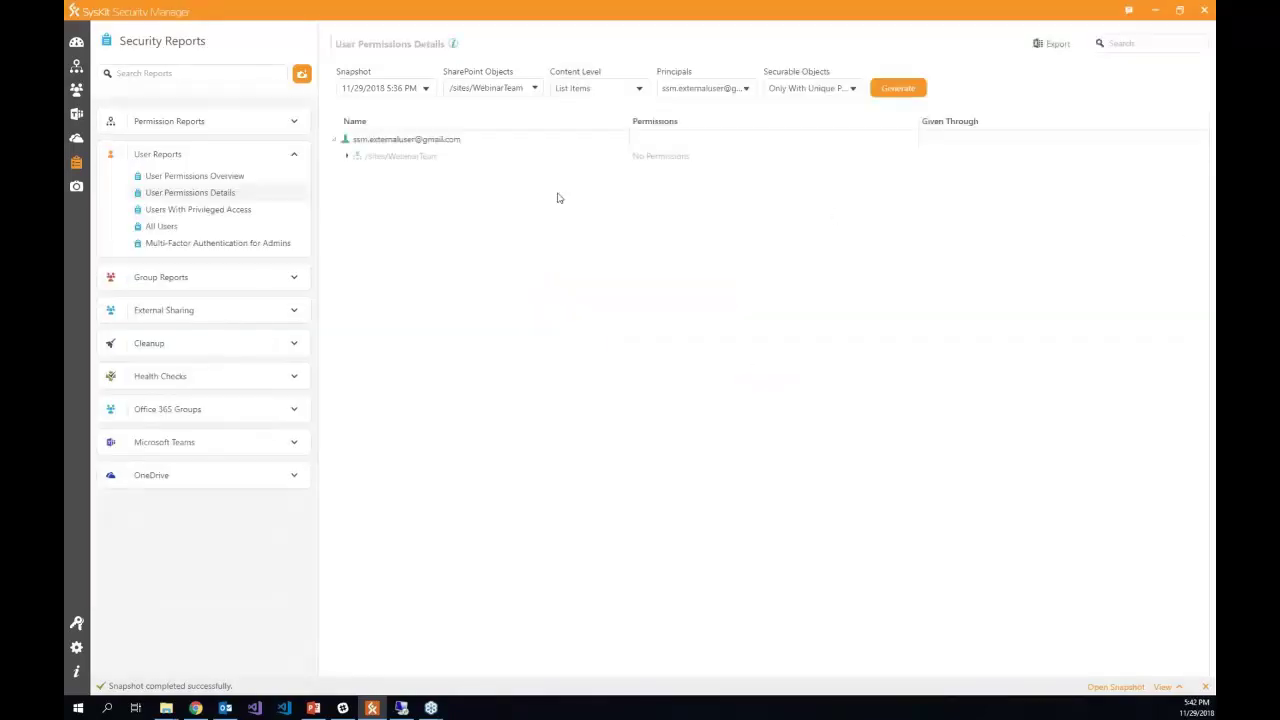
click(346, 157)
click(358, 173)
click(371, 190)
click(383, 207)
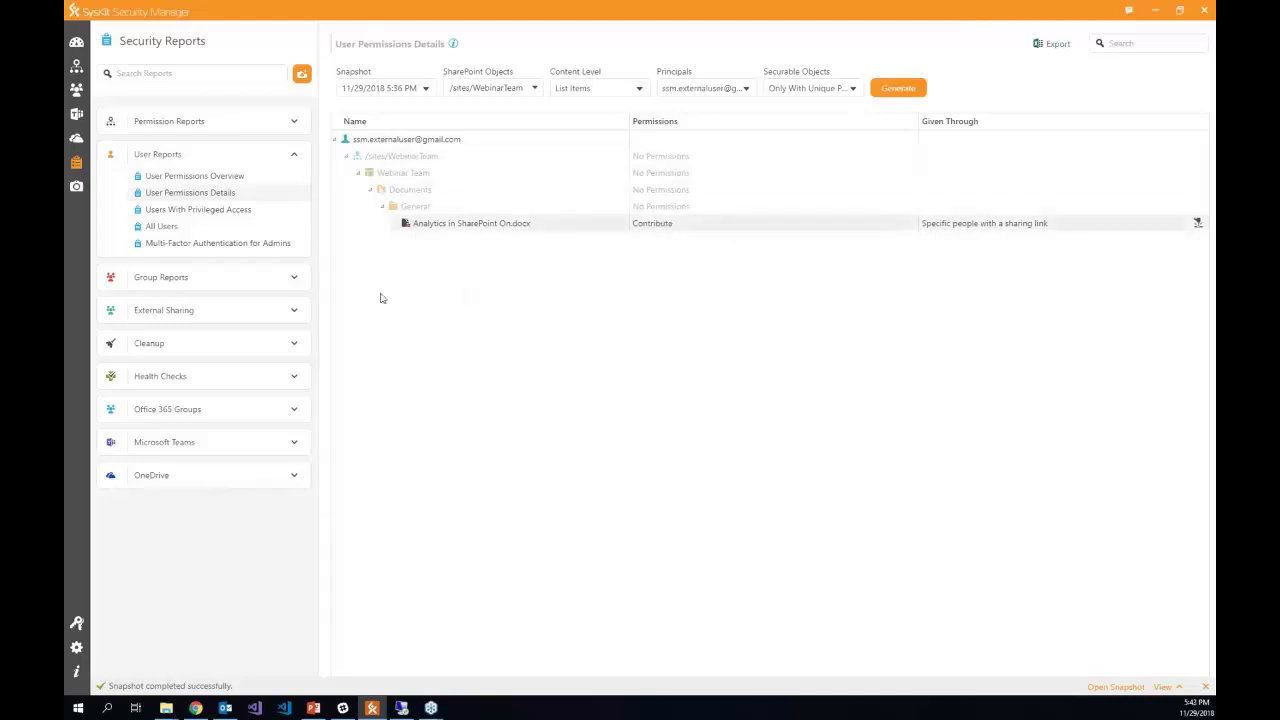
click(294, 443)
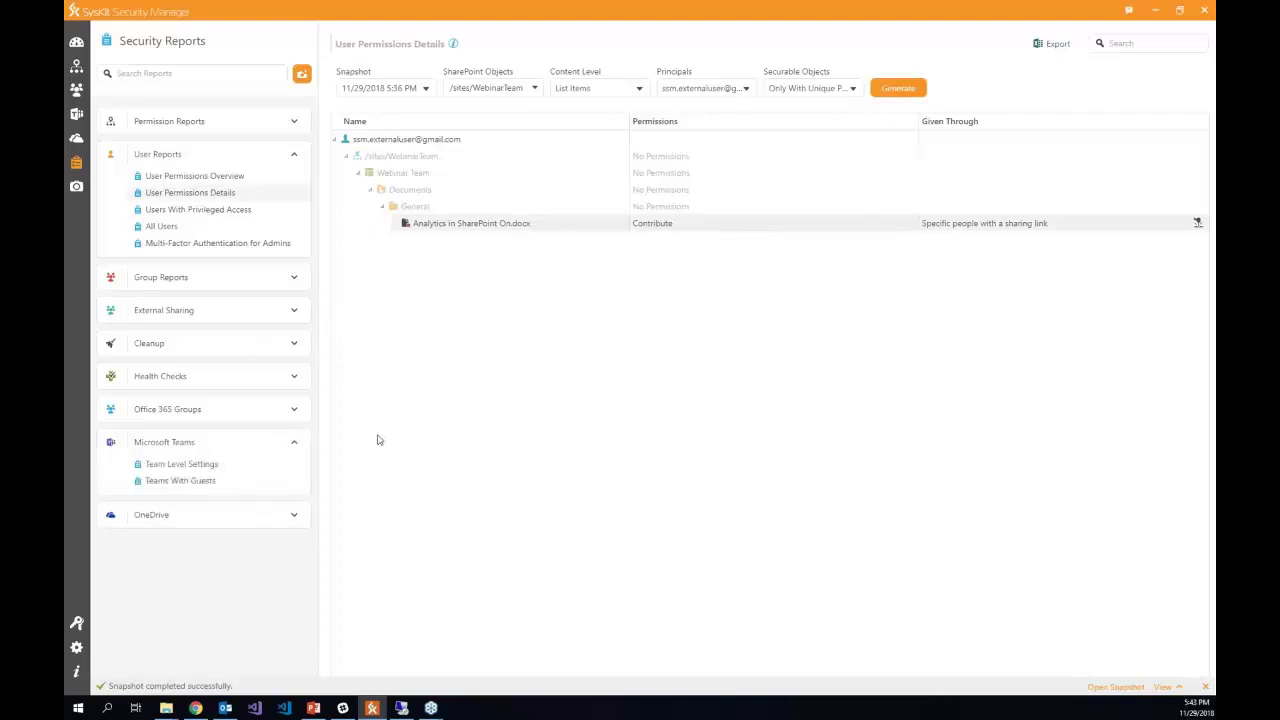
- Open the Team Level Settings report and collapse the Customers team's settings
click(200, 469)
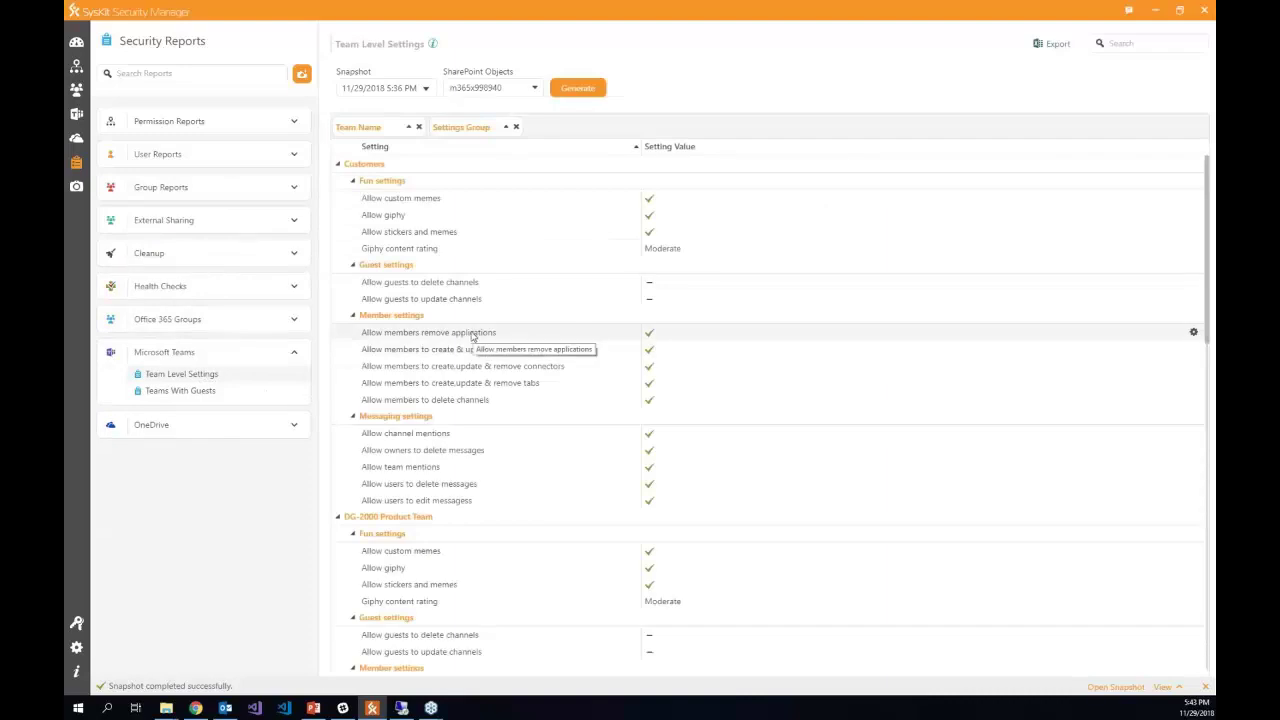
scroll(500, 330, down, 1)
scroll(430, 290, up, 1)
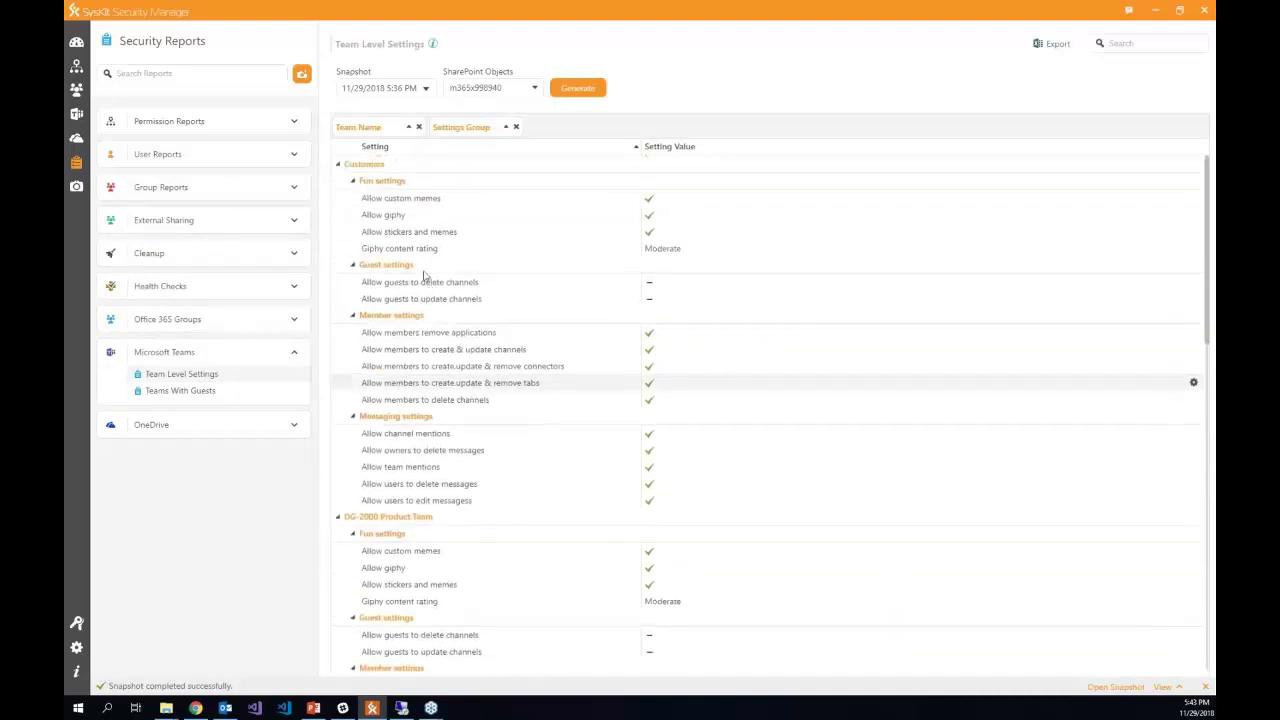
click(338, 164)
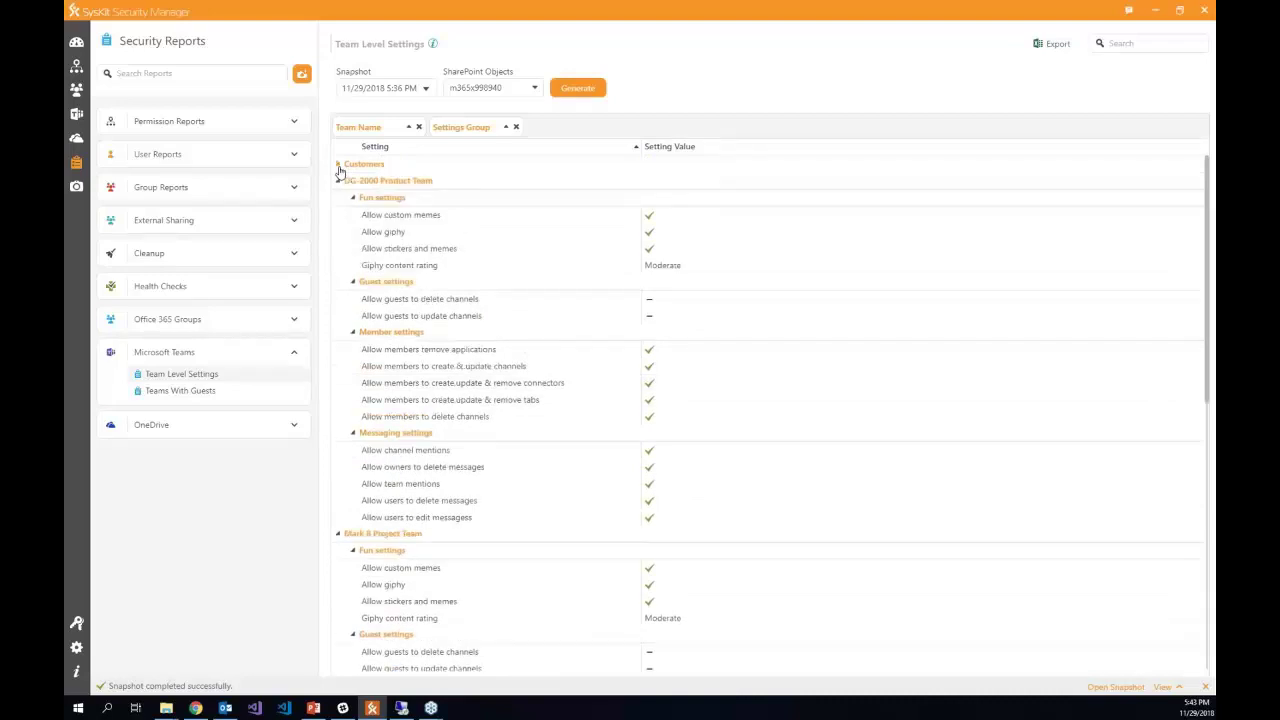
- Export the report to Team Level Settings.xlsx, overwriting the existing file, and open it in Excel
click(1055, 46)
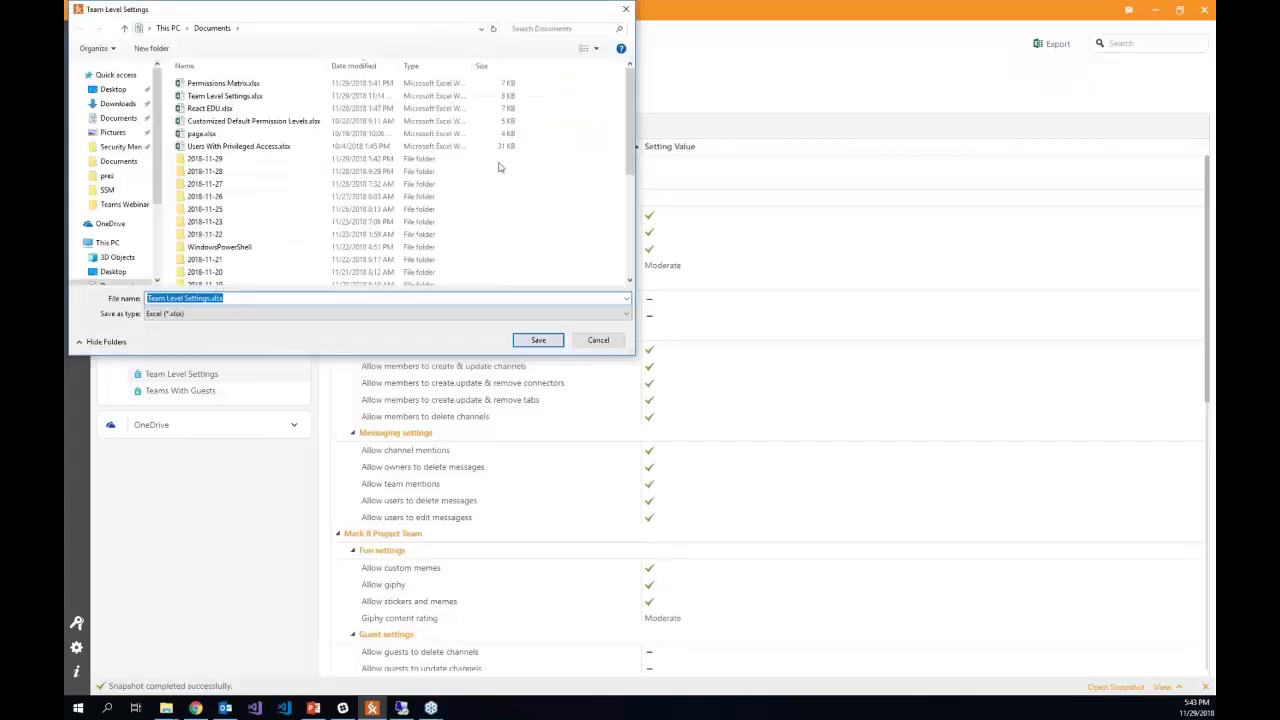
click(538, 340)
click(676, 358)
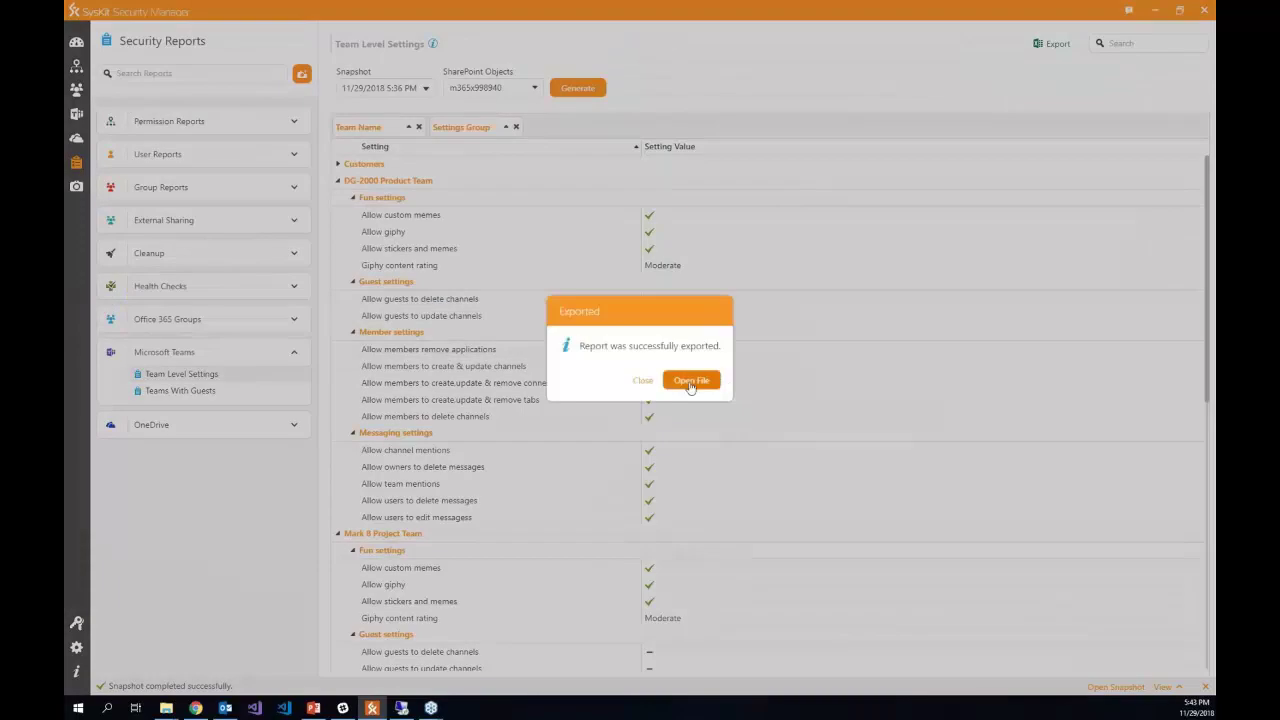
click(690, 386)
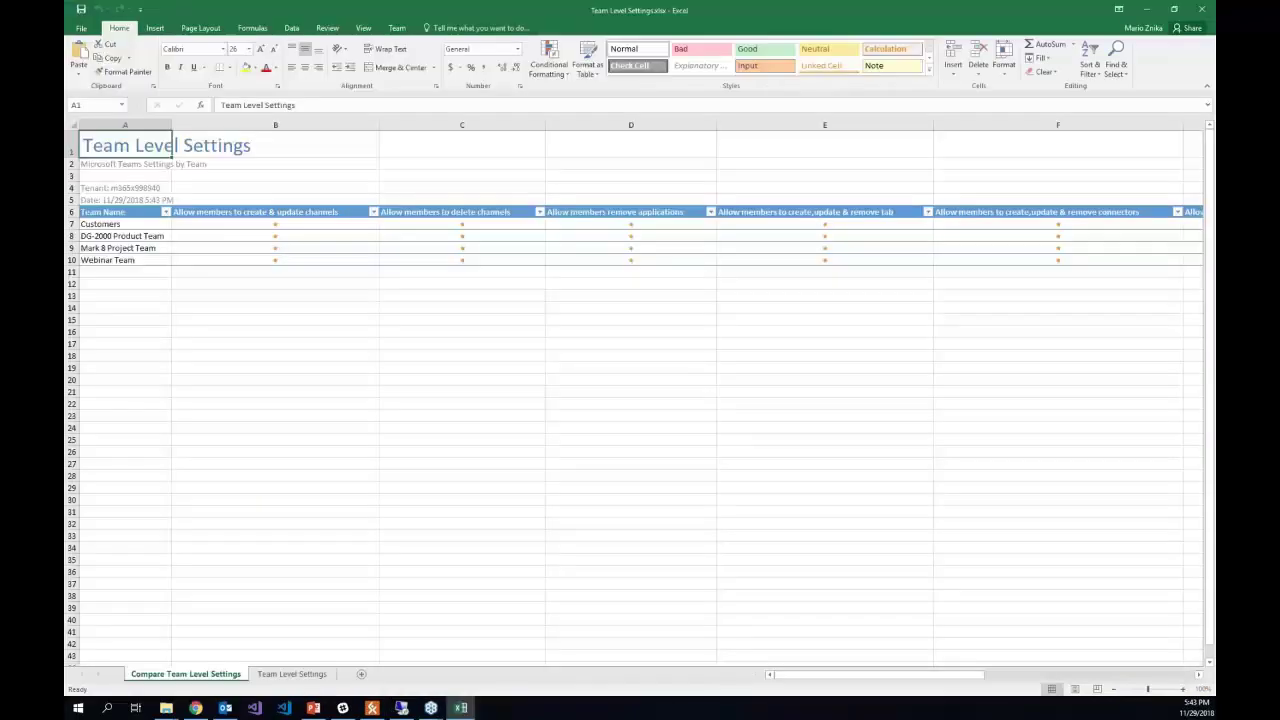
- Review the Webinar Team row's settings across the columns, then close the workbook
click(71, 260)
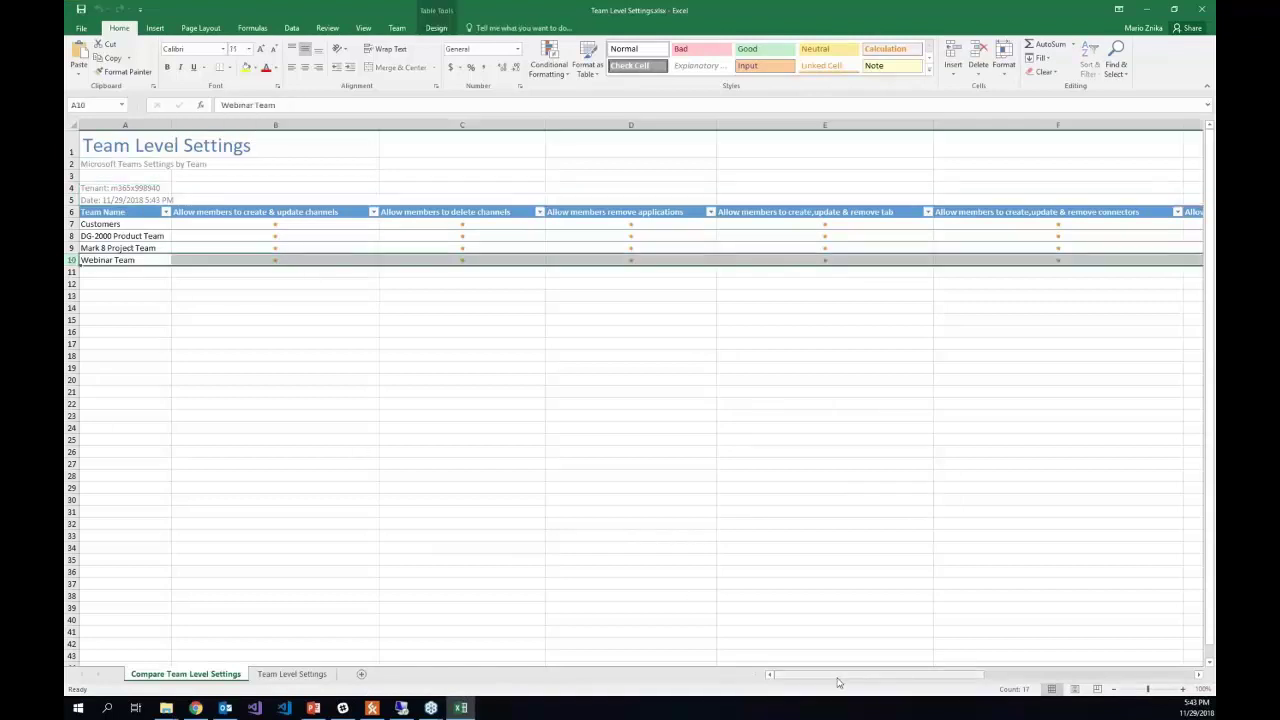
drag(839, 680, 813, 693)
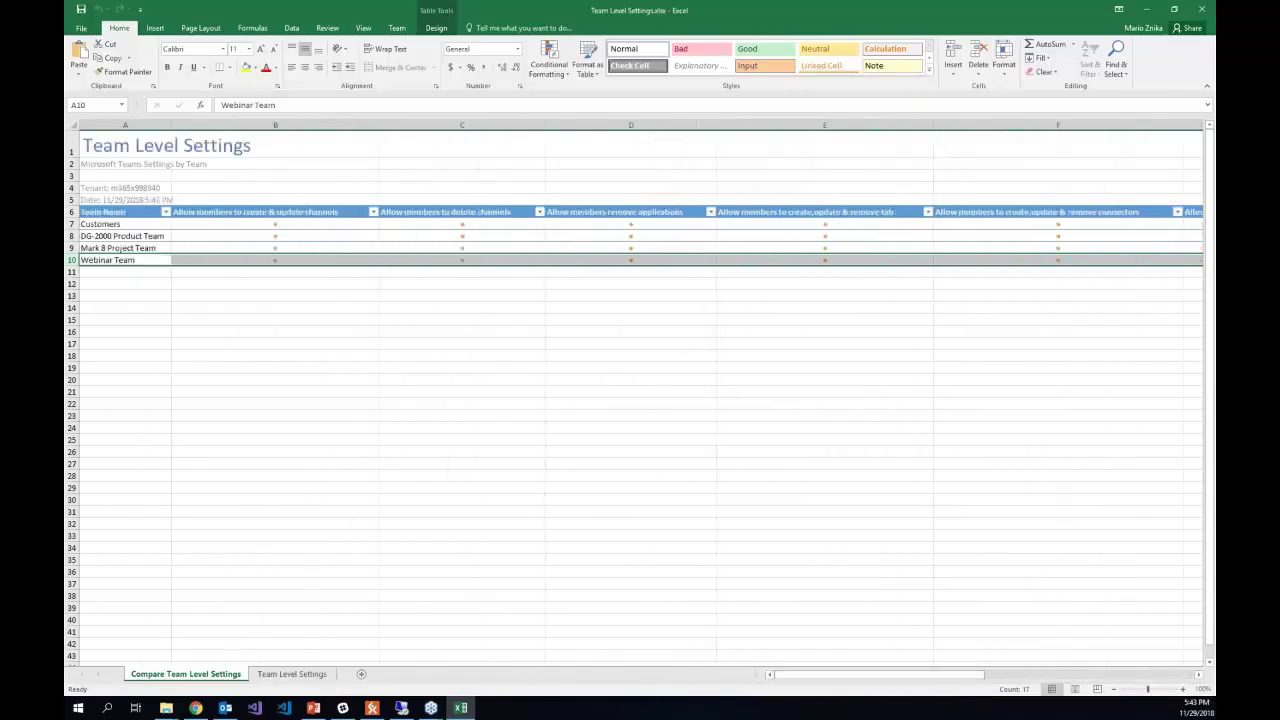
click(120, 261)
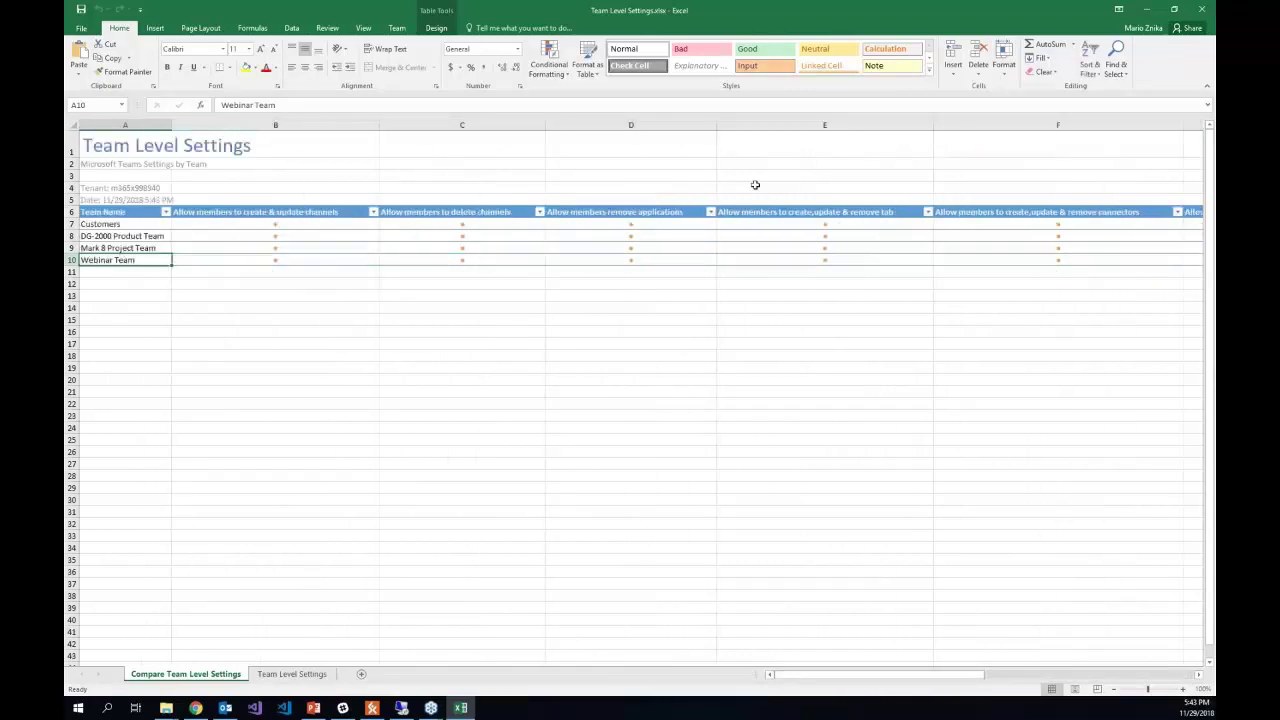
click(1201, 11)
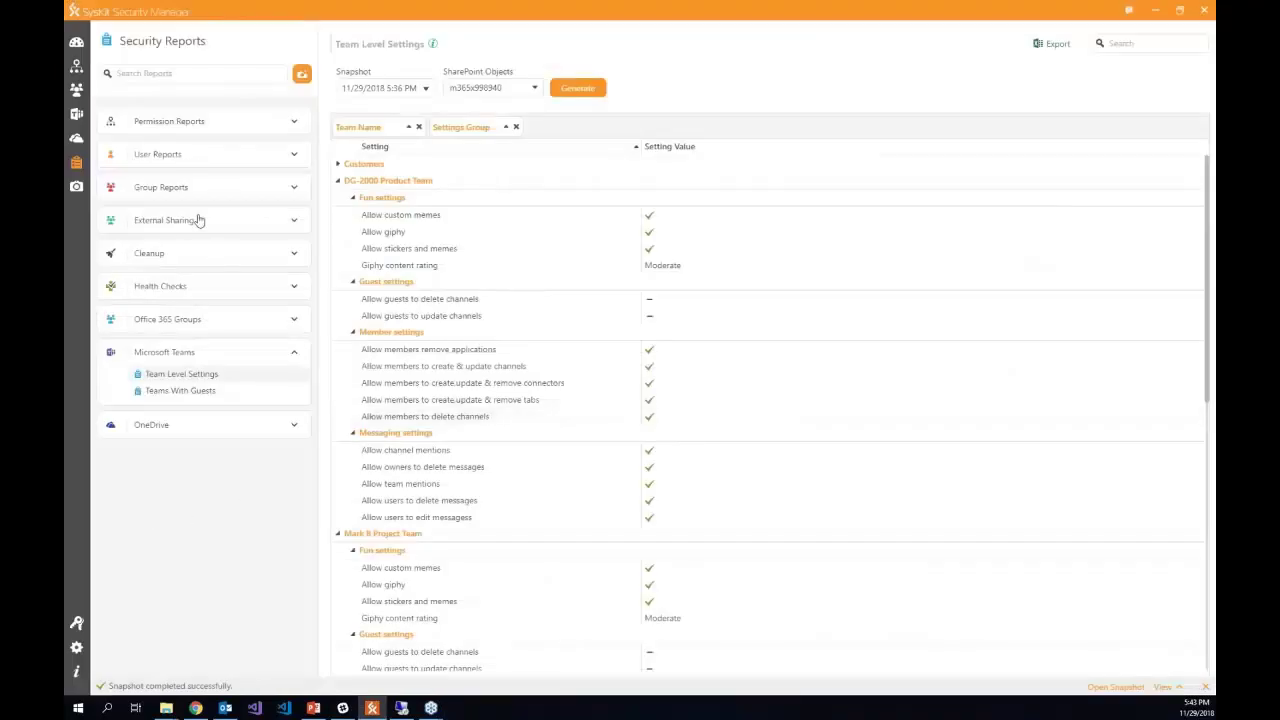
- Open the User Permissions Details report and check which principals it covers
click(226, 161)
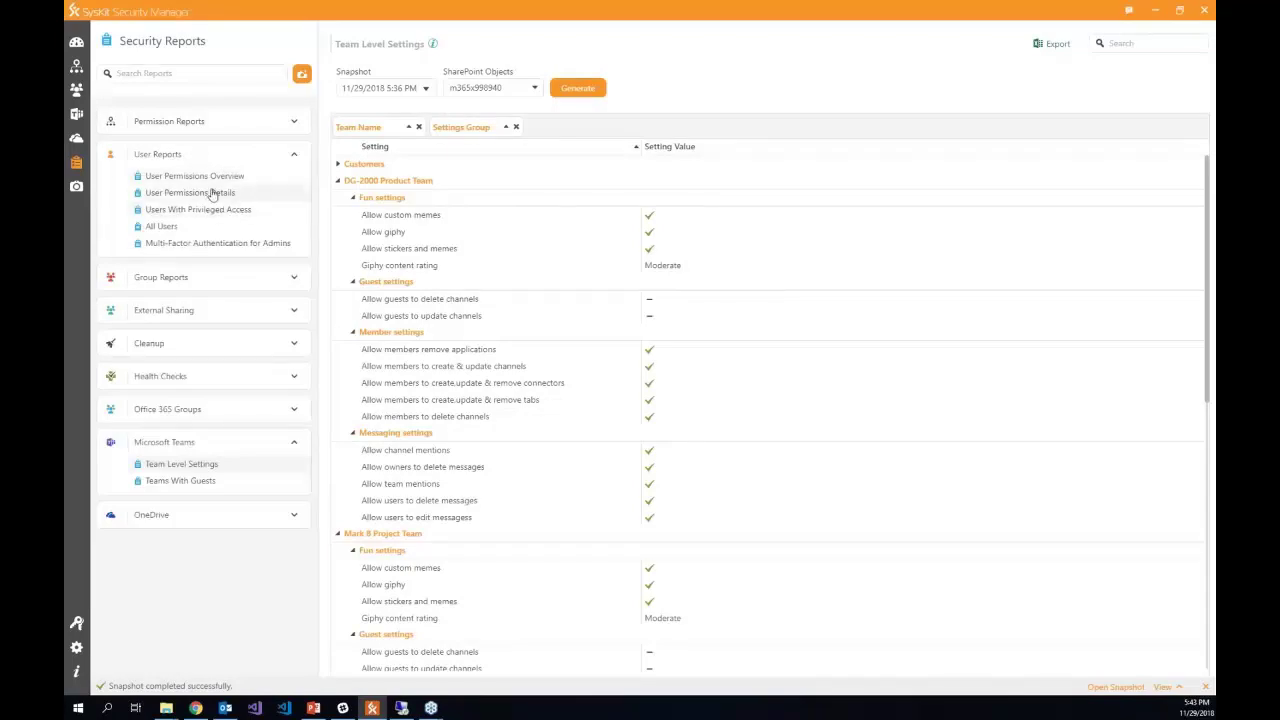
click(210, 194)
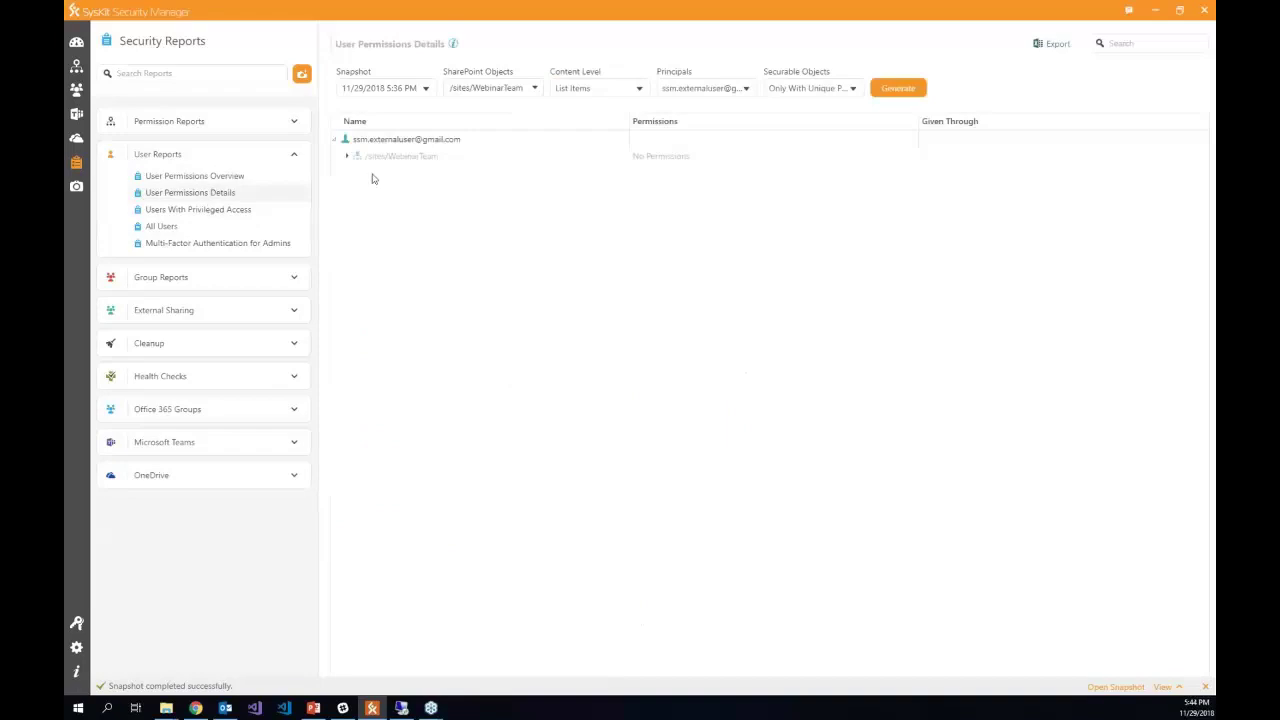
click(703, 88)
scroll(620, 200, down, 3)
scroll(618, 207, up, 6)
scroll(620, 207, down, 3)
- Set SharePoint Objects to Select All, generate the guest's report, and return to the dashboard
click(495, 88)
click(597, 152)
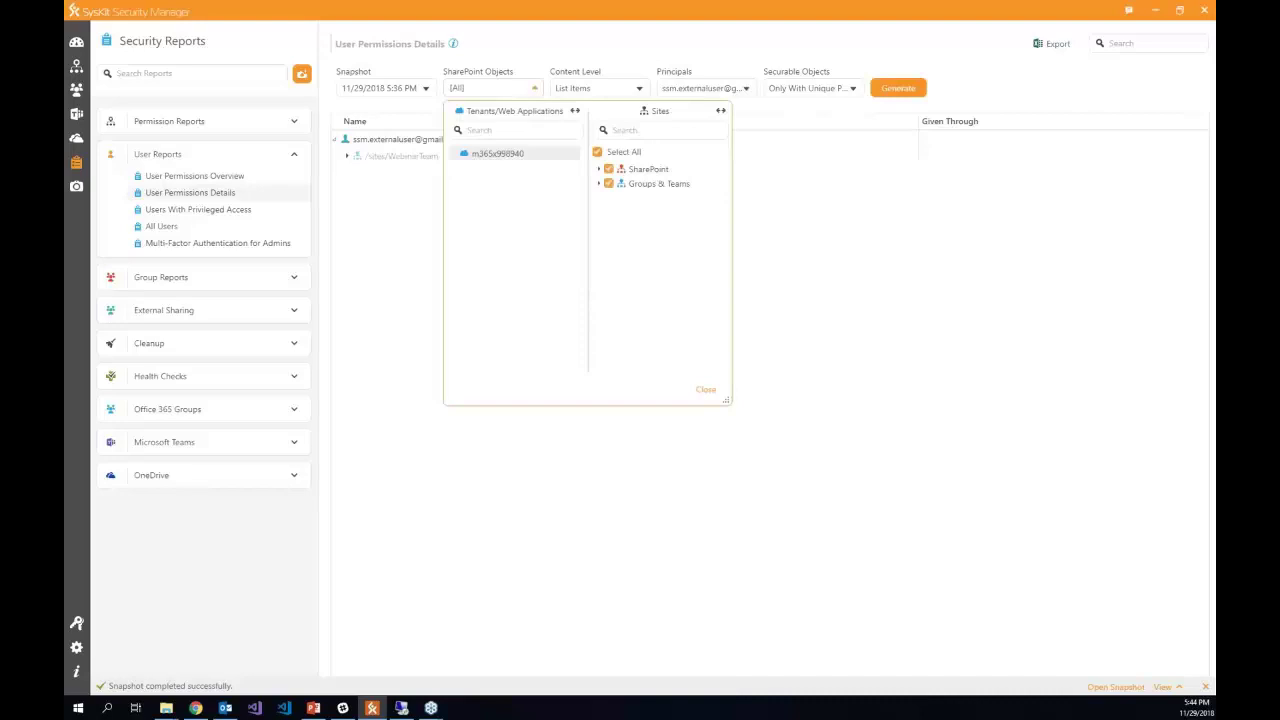
click(909, 87)
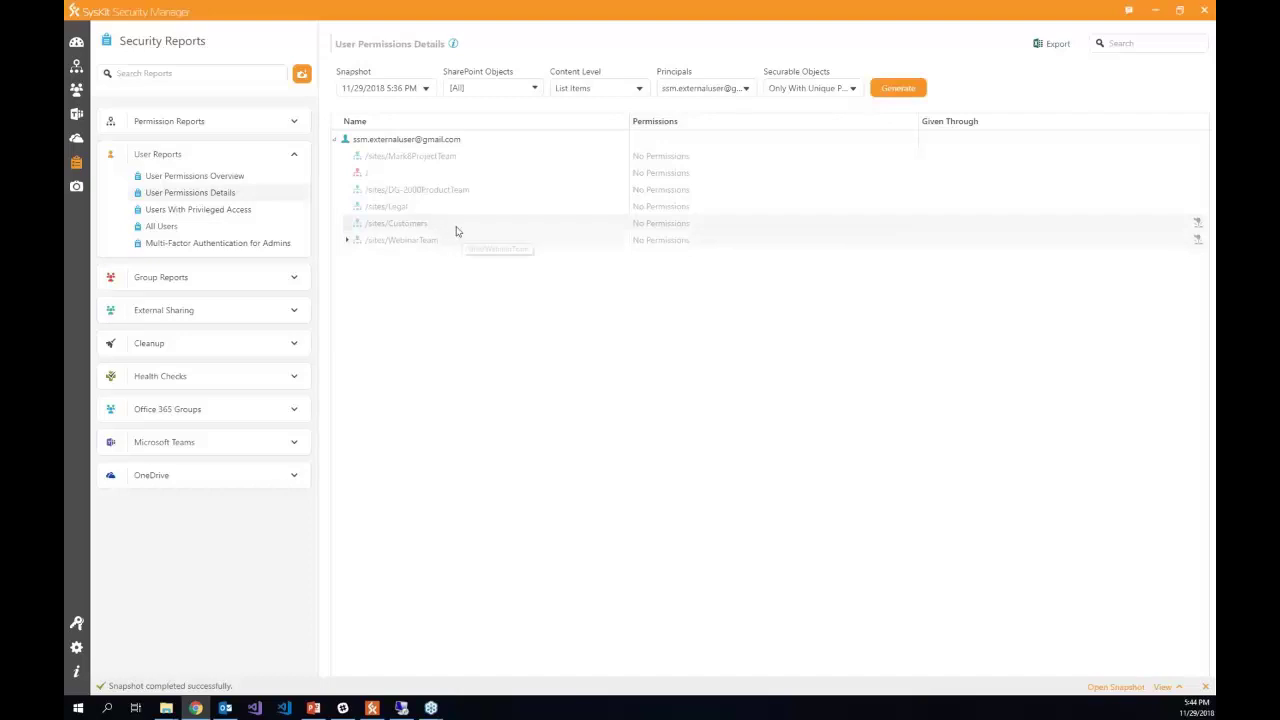
click(76, 42)
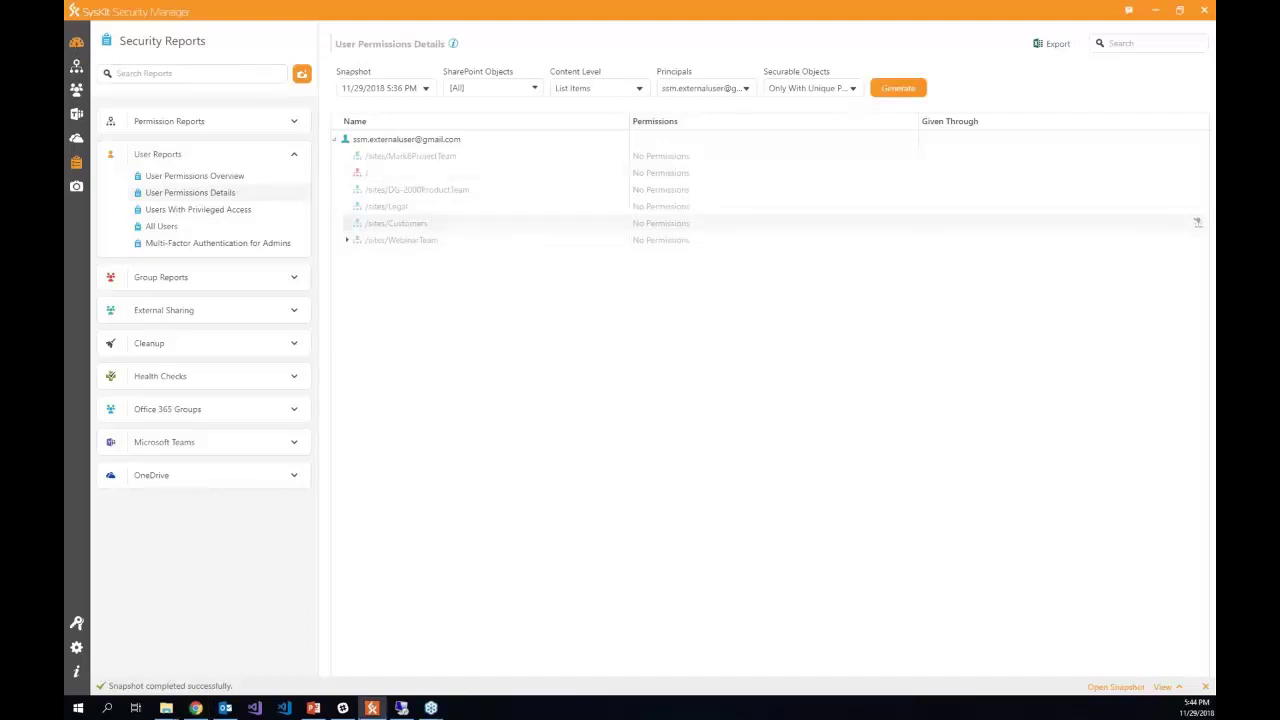